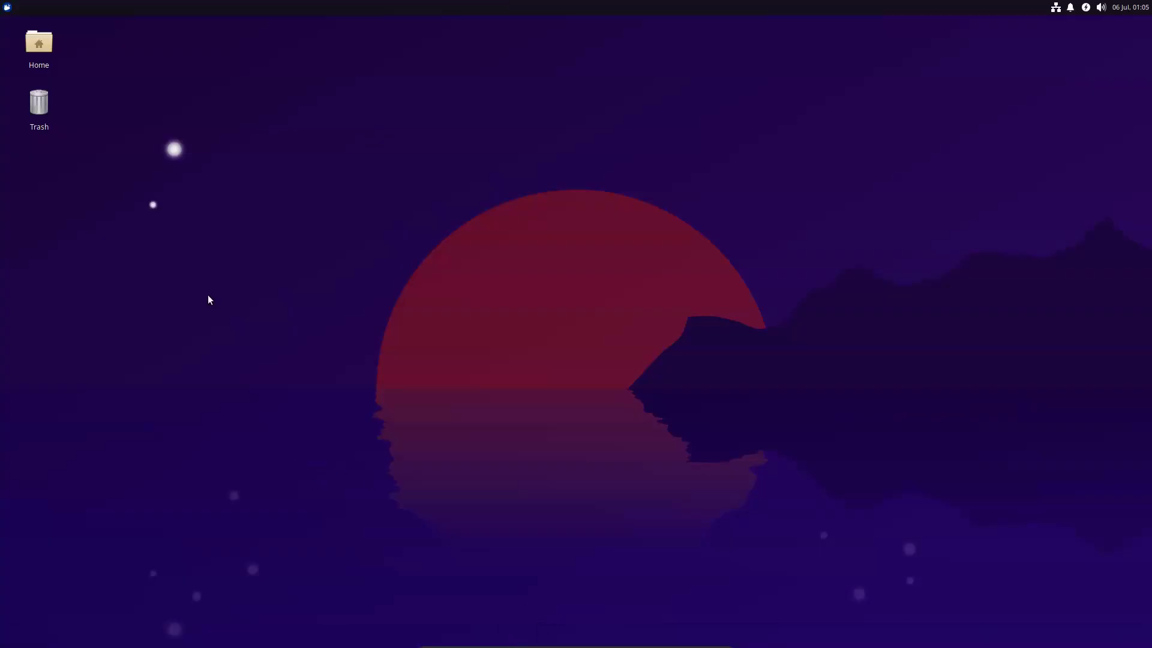
- Look at the application menu and the network connection menu, then close both
{"action": "left_click", "coordinate": [7, 7]}
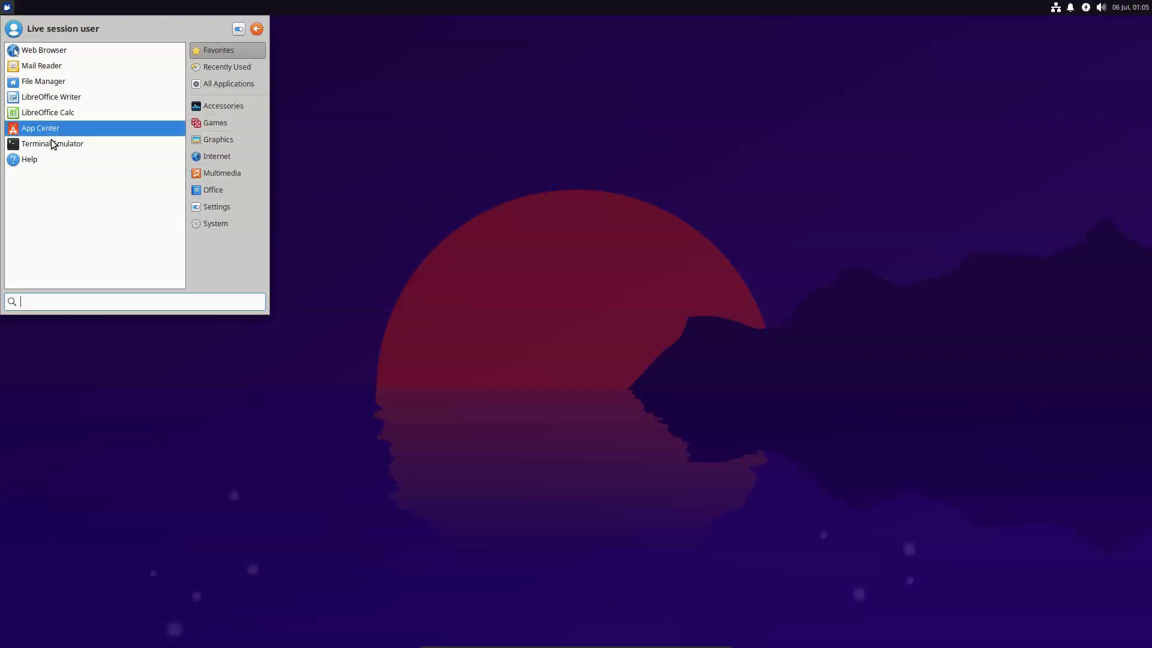
{"action": "left_click", "coordinate": [234, 33]}
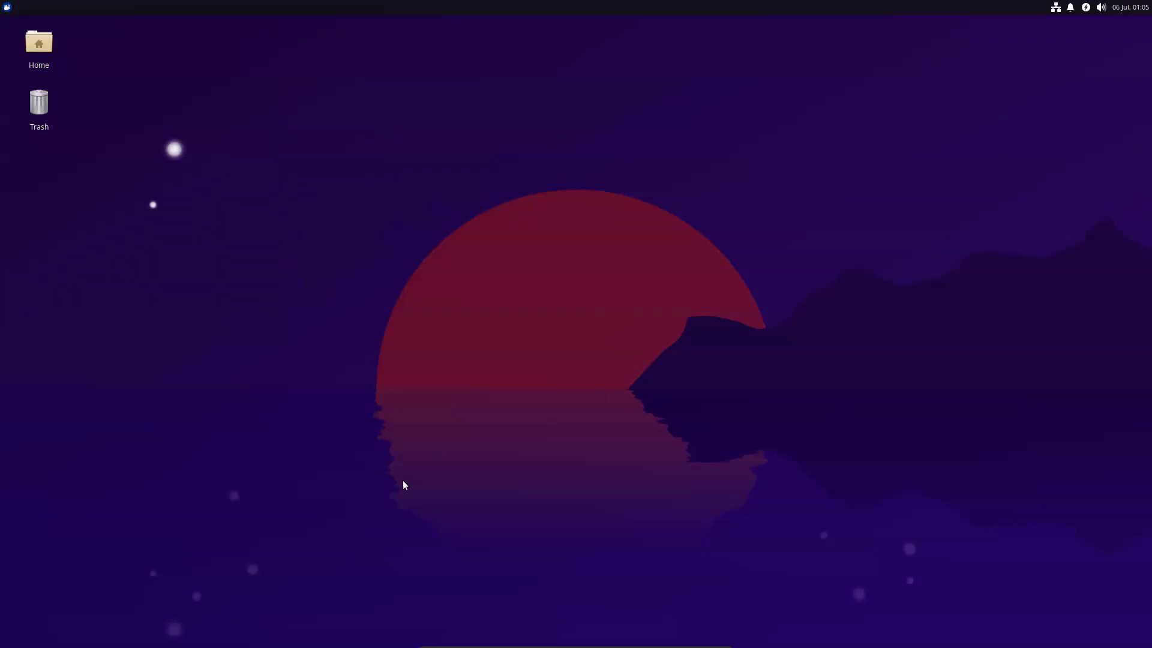
{"action": "left_click", "coordinate": [1056, 12]}
{"action": "left_click", "coordinate": [1074, 7]}
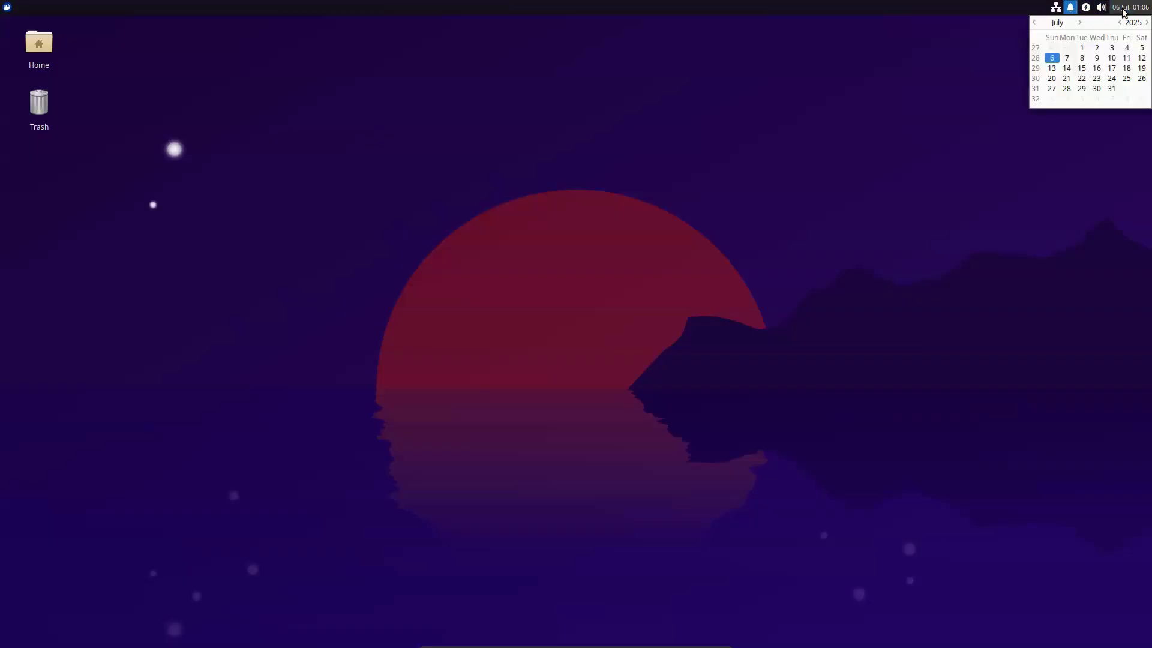
- Open Desktop Settings from the desktop context menu, dismiss the notification, then close it
{"action": "right_click", "coordinate": [420, 186]}
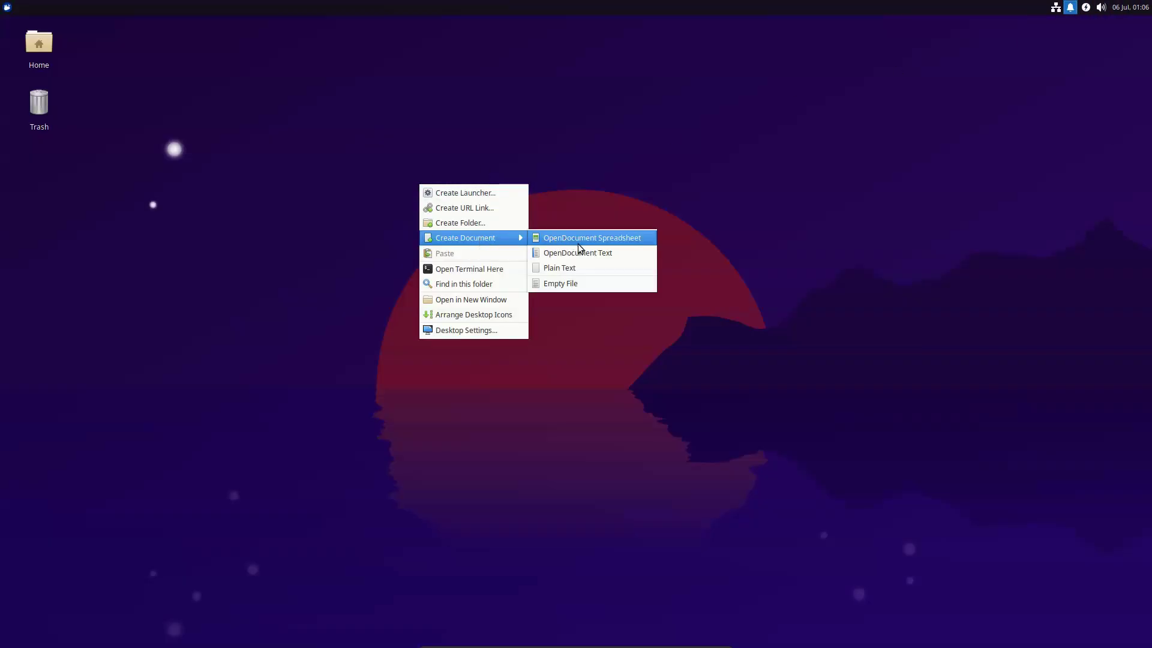
{"action": "left_click", "coordinate": [501, 331]}
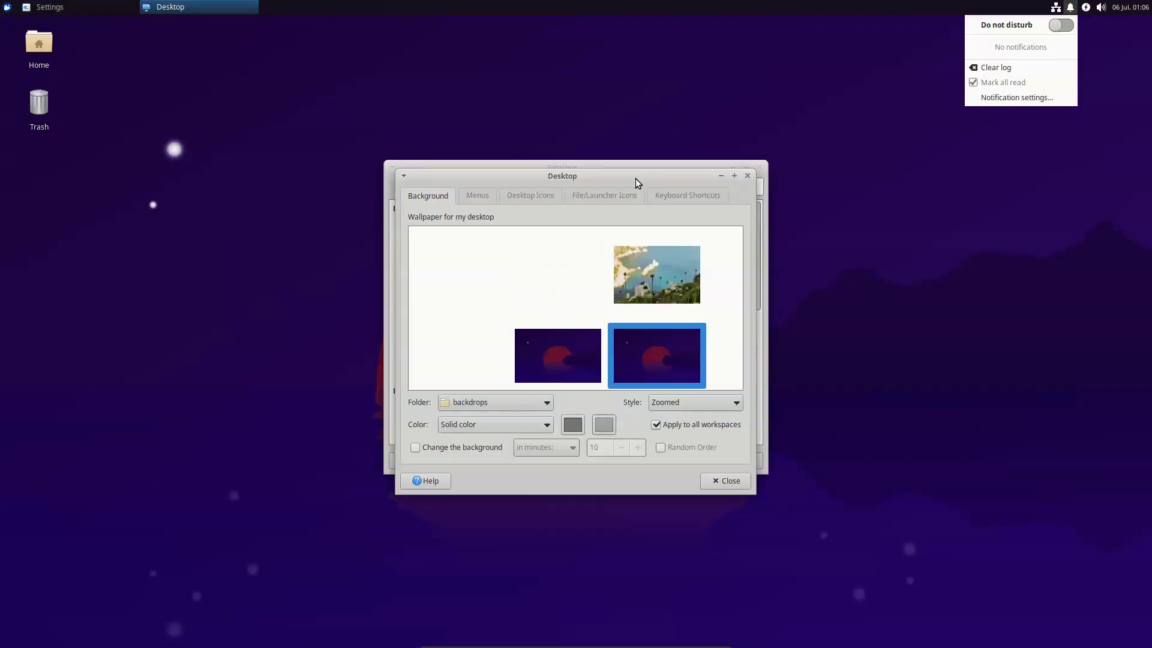
{"action": "left_click", "coordinate": [344, 268]}
{"action": "left_click_drag", "start_coordinate": [562, 180], "coordinate": [216, 278]}
{"action": "left_click", "coordinate": [452, 259]}
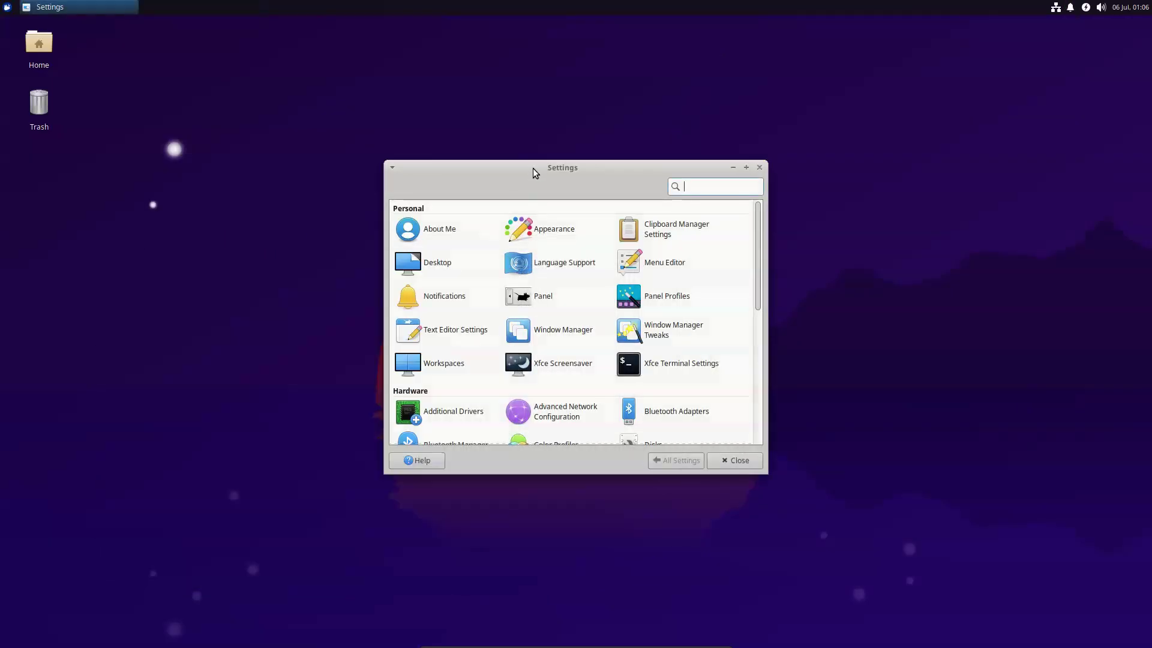
- Maximize the Settings Manager, view About Me without changes, and open Appearance
{"action": "double_click", "coordinate": [535, 172]}
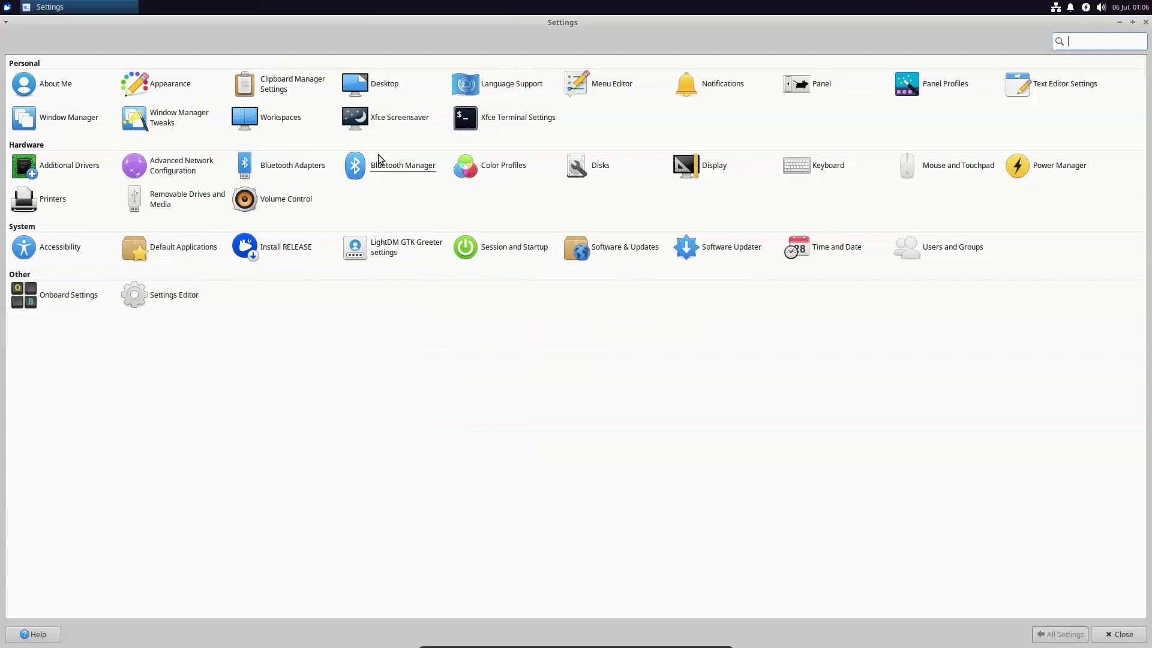
{"action": "left_click", "coordinate": [60, 87]}
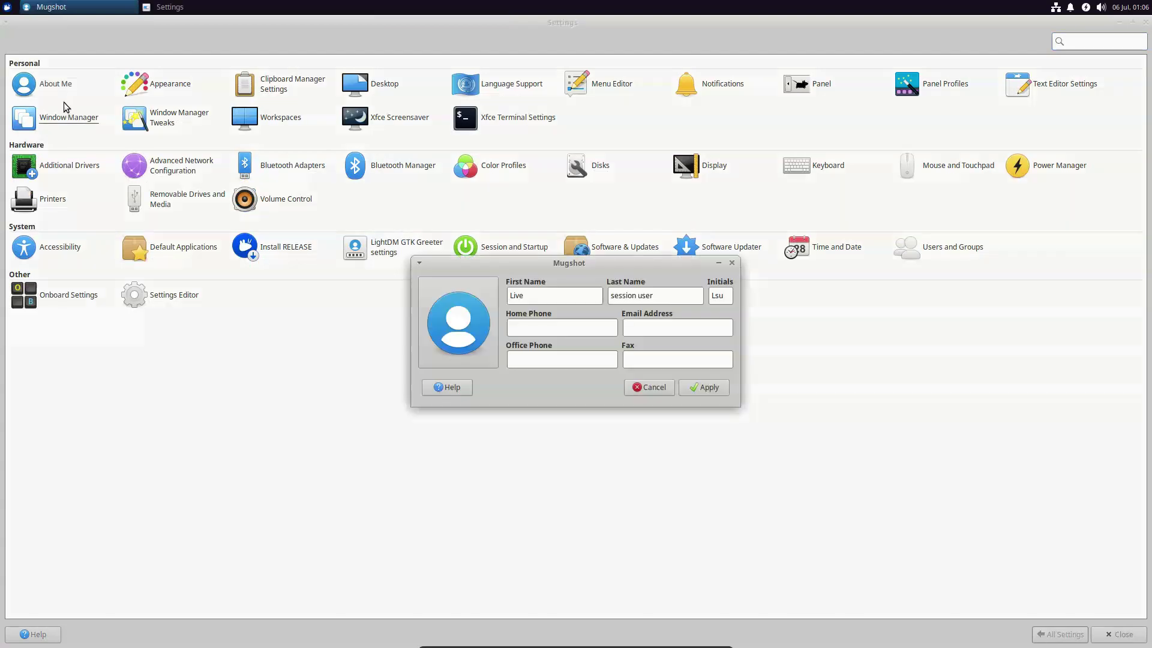
{"action": "left_click", "coordinate": [649, 387]}
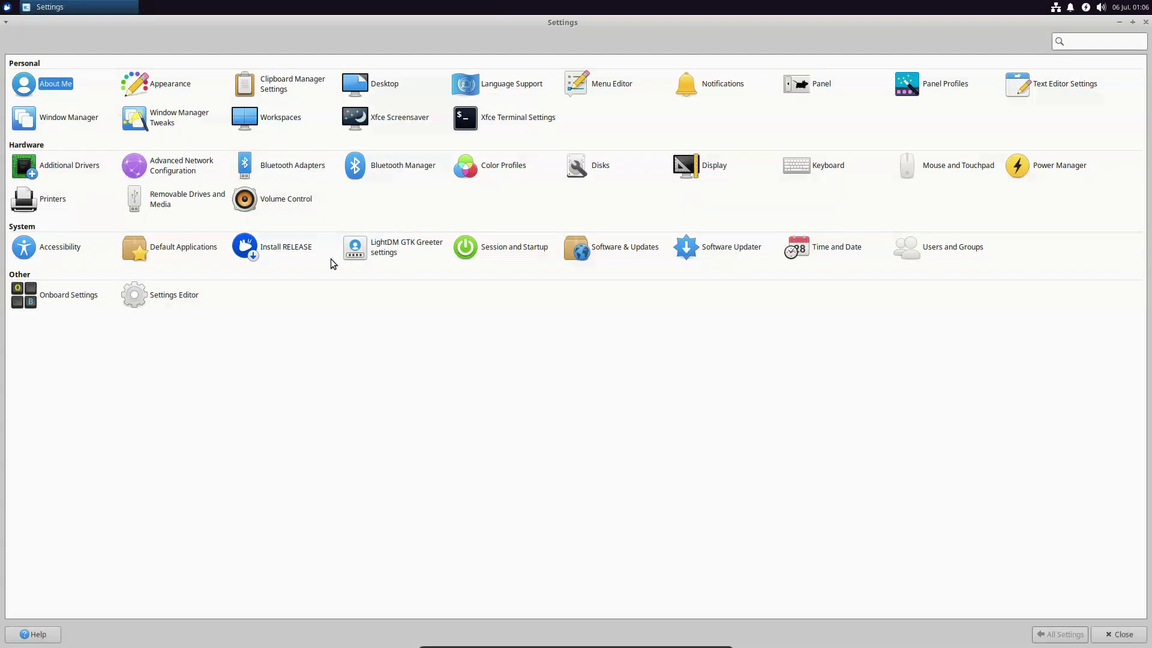
{"action": "left_click", "coordinate": [177, 88]}
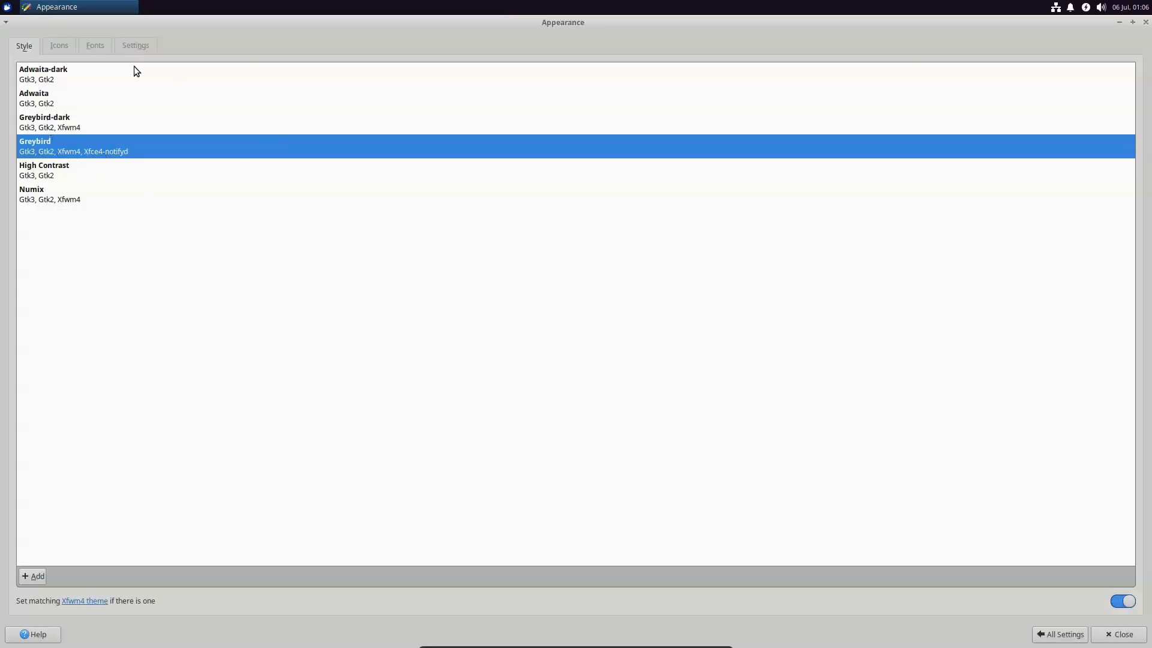
- Restore Appearance, open the Home folder, and arrange both windows side by side
{"action": "double_click", "coordinate": [235, 28]}
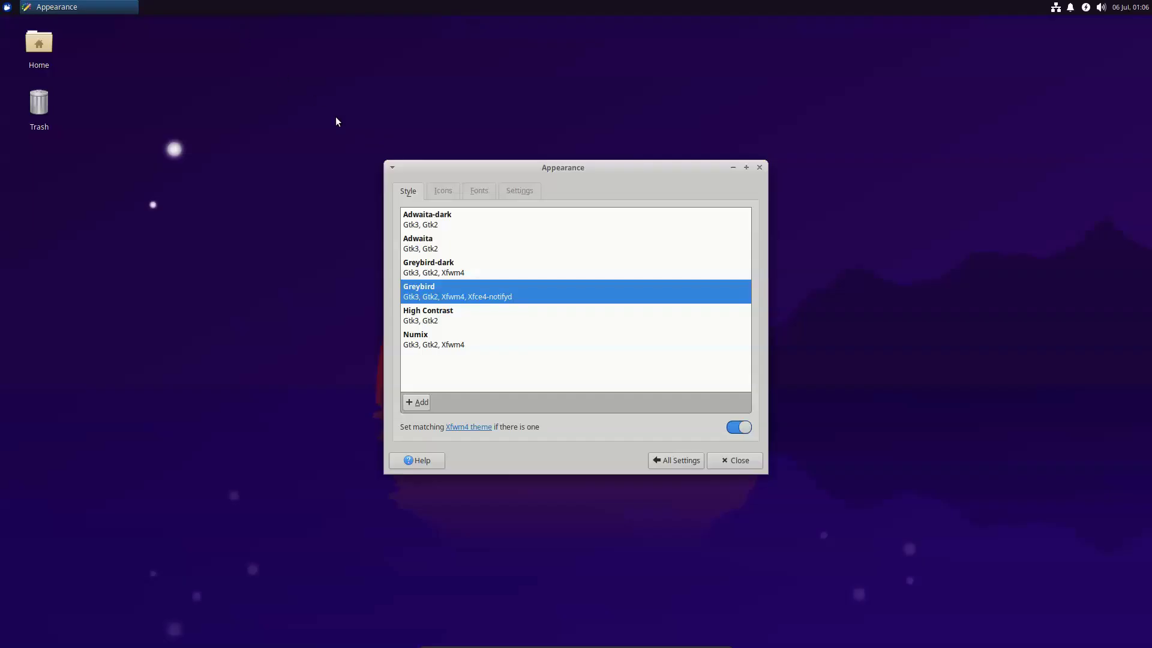
{"action": "double_click", "coordinate": [47, 52]}
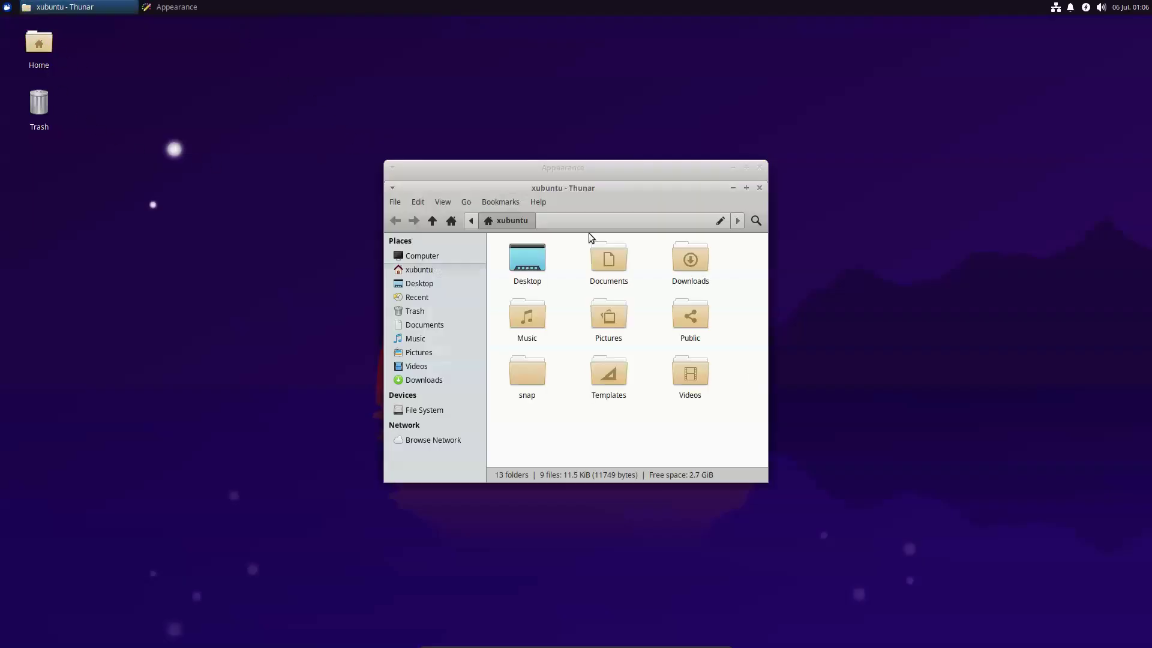
{"action": "left_click_drag", "start_coordinate": [621, 172], "coordinate": [235, 243]}
{"action": "left_click", "coordinate": [543, 180]}
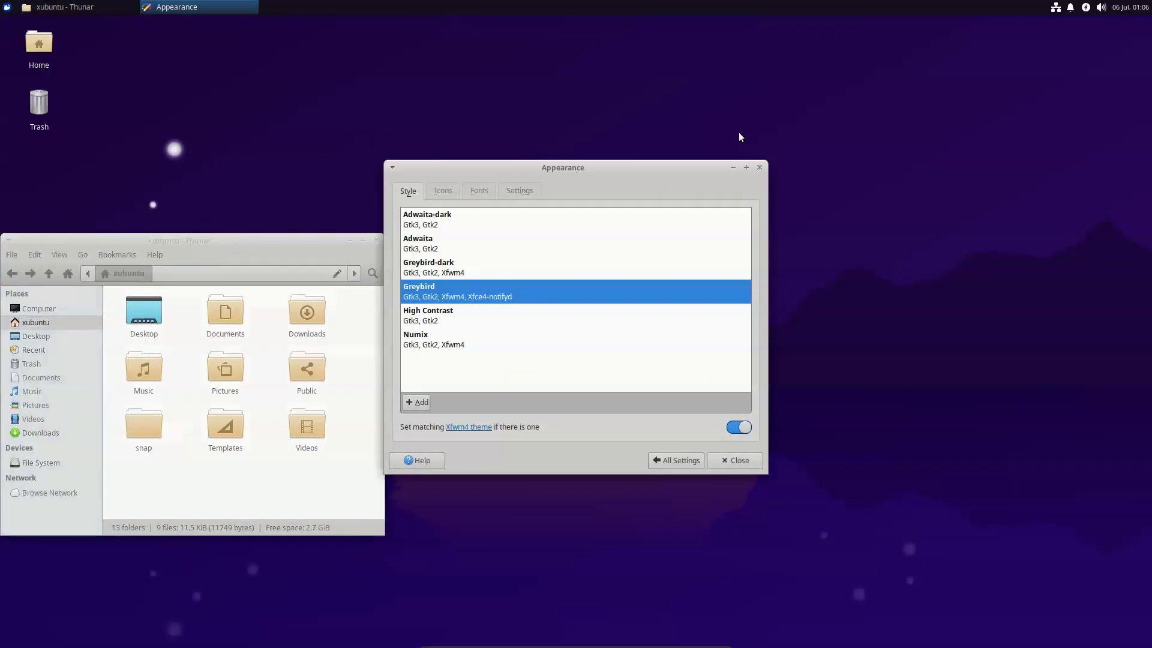
{"action": "left_click_drag", "start_coordinate": [440, 173], "coordinate": [517, 177]}
{"action": "left_click_drag", "start_coordinate": [301, 237], "coordinate": [371, 234]}
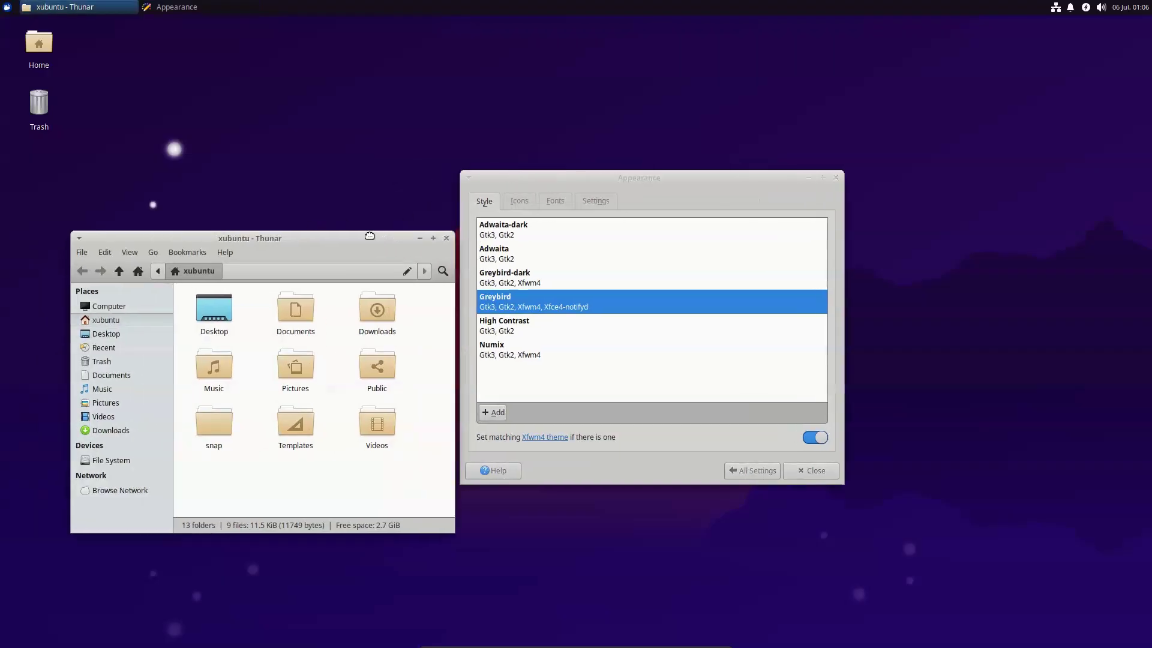
{"action": "left_click", "coordinate": [538, 191]}
{"action": "left_click_drag", "start_coordinate": [538, 191], "coordinate": [601, 195]}
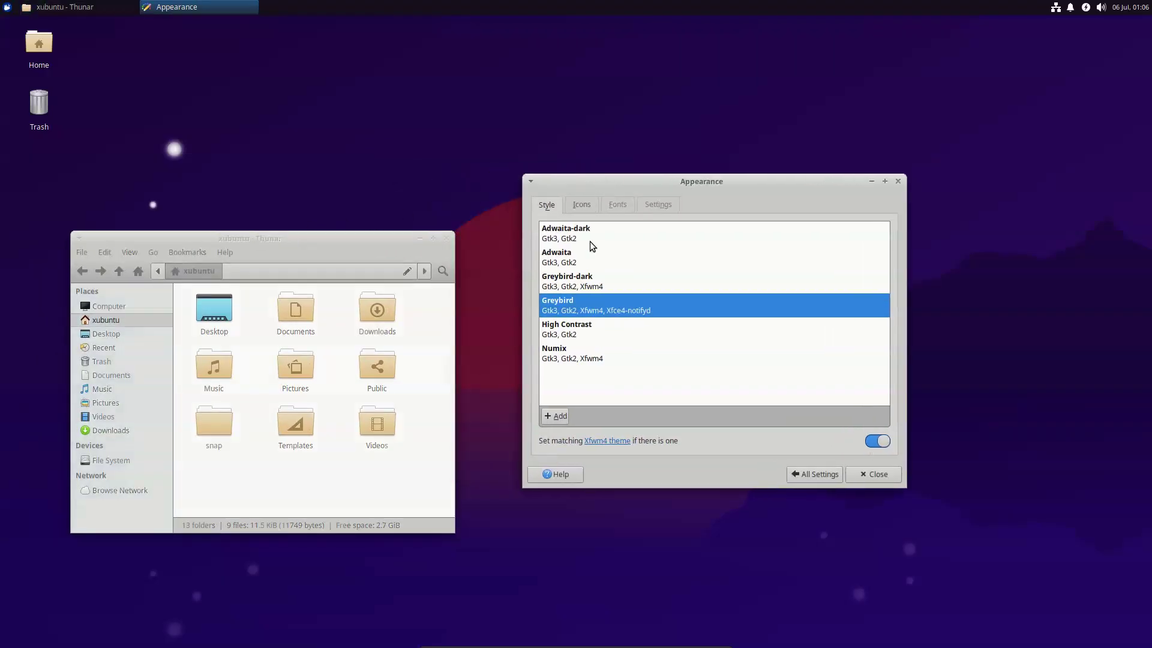
{"action": "left_click", "coordinate": [386, 243]}
- Try Greybird-dark, Adwaita-dark, Adwaita and Numix styles, ending on Greybird-dark
{"action": "left_click", "coordinate": [587, 287]}
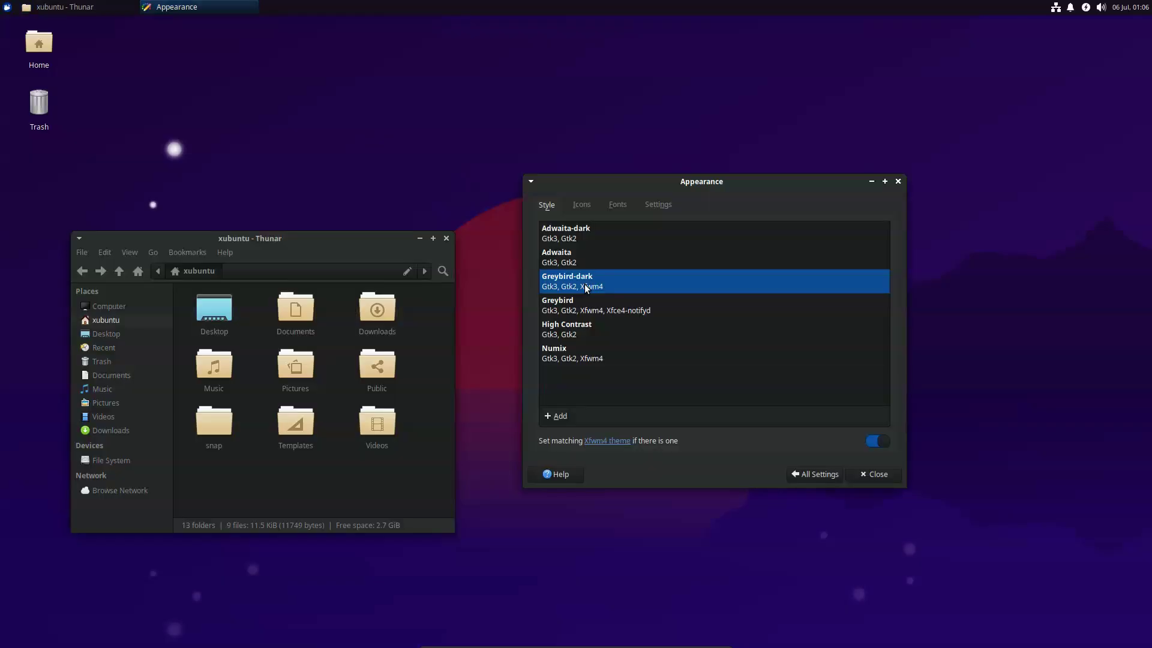
{"action": "left_click", "coordinate": [565, 238]}
{"action": "left_click", "coordinate": [567, 273]}
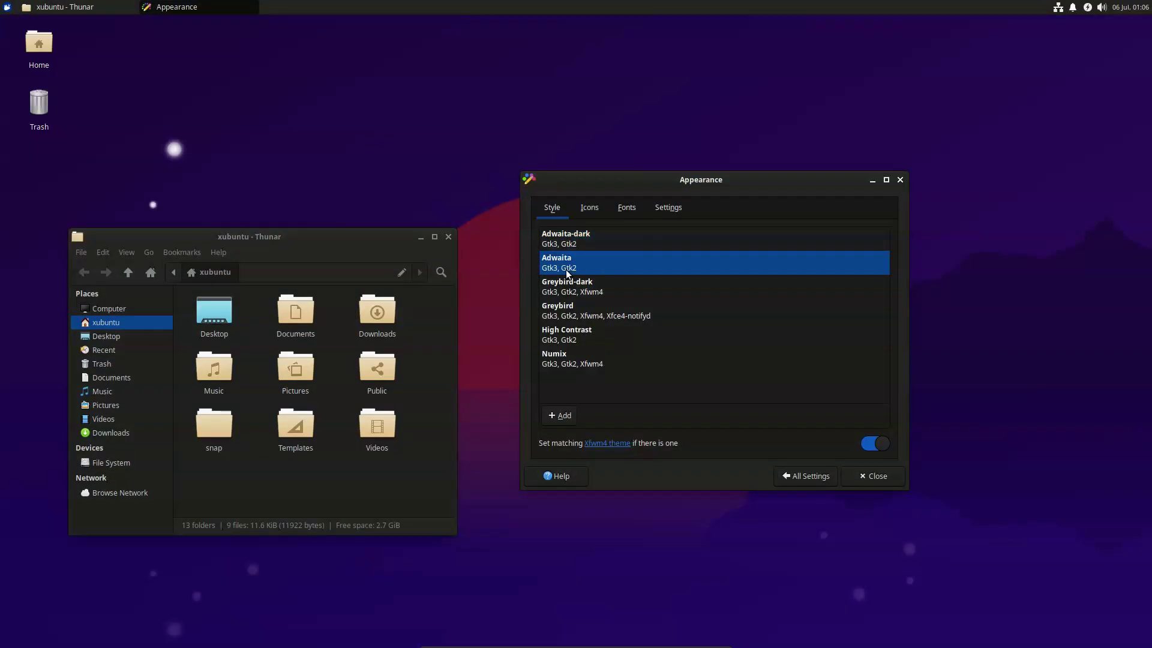
{"action": "left_click", "coordinate": [564, 368]}
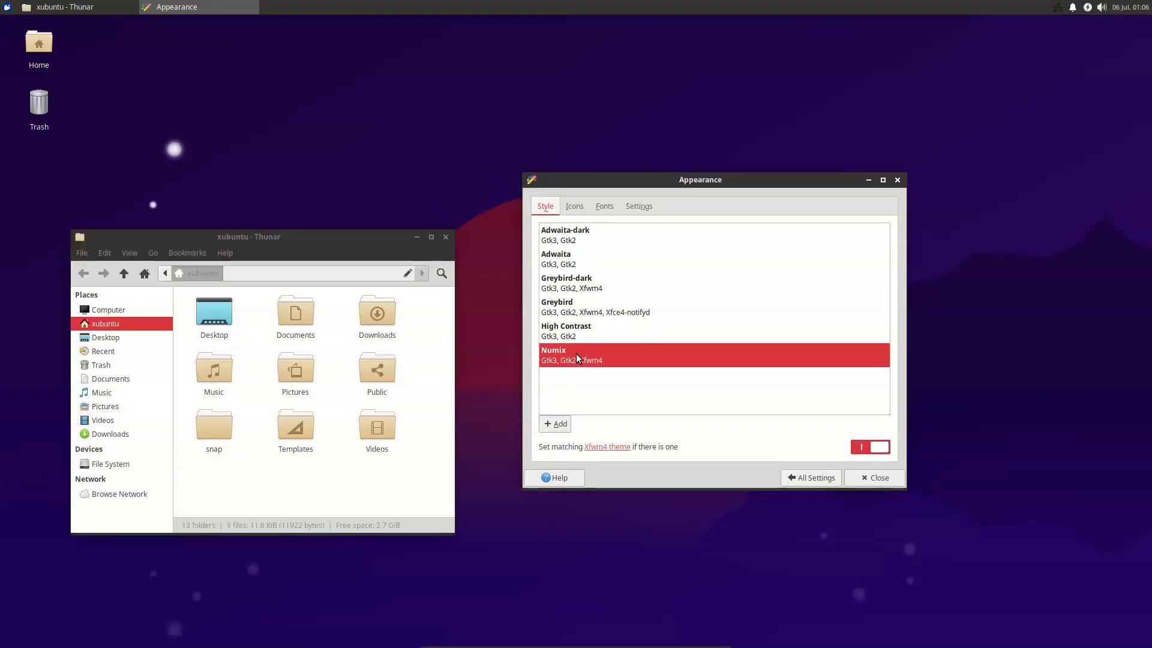
{"action": "left_click", "coordinate": [568, 289]}
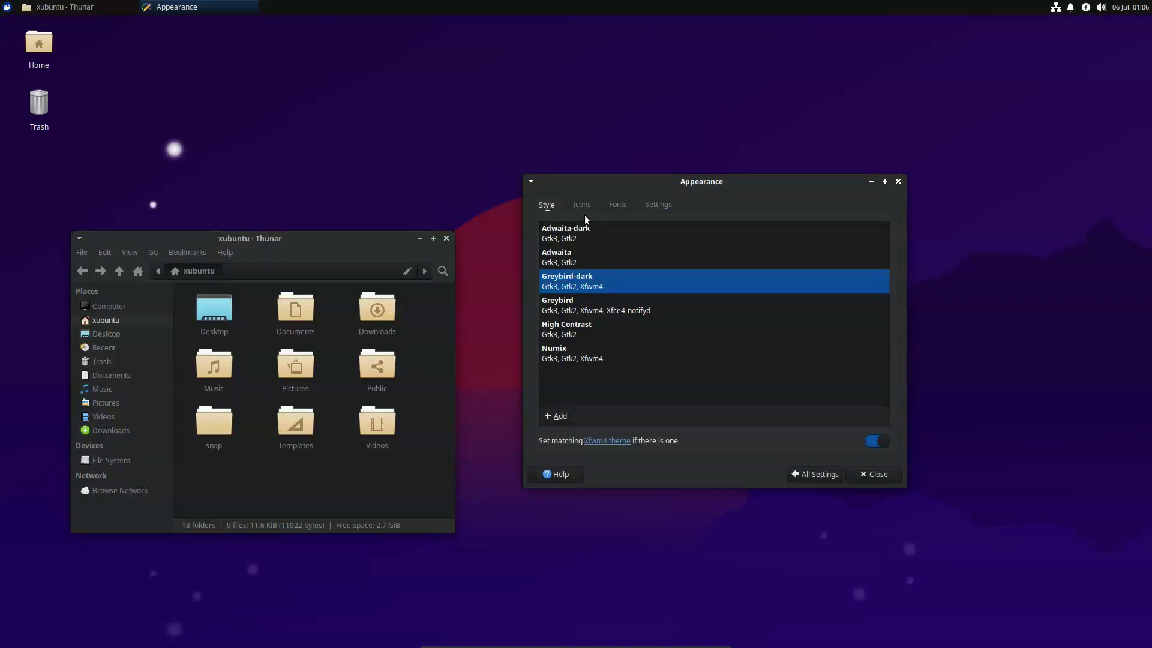
- On the Icons tab try elementary Xfce dark, HiDPI, Humanity and Humanity-Dark, then reselect elementary Xfce
{"action": "left_click", "coordinate": [585, 213]}
{"action": "left_click", "coordinate": [588, 348]}
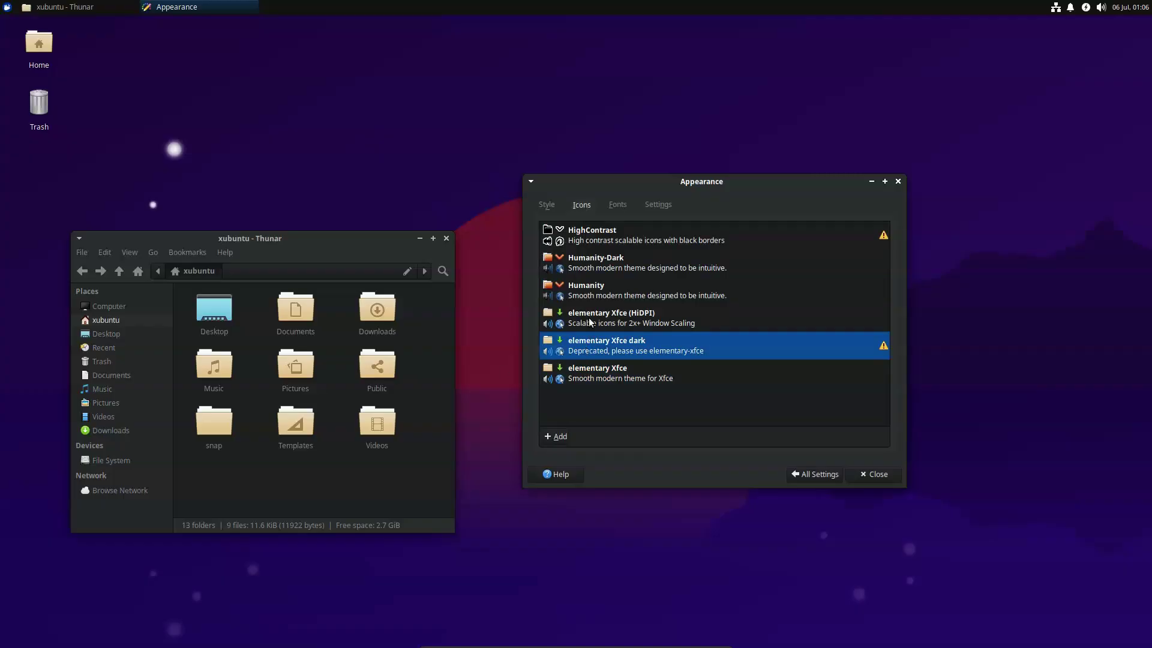
{"action": "left_click", "coordinate": [591, 322]}
{"action": "left_click", "coordinate": [585, 296]}
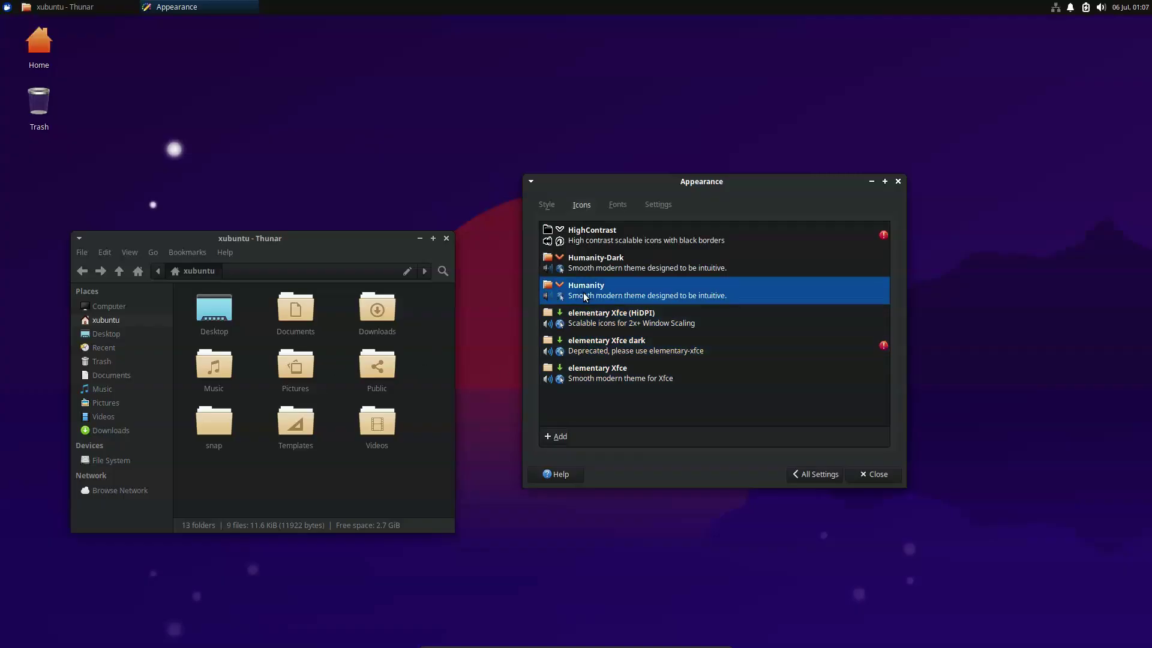
{"action": "left_click", "coordinate": [265, 419]}
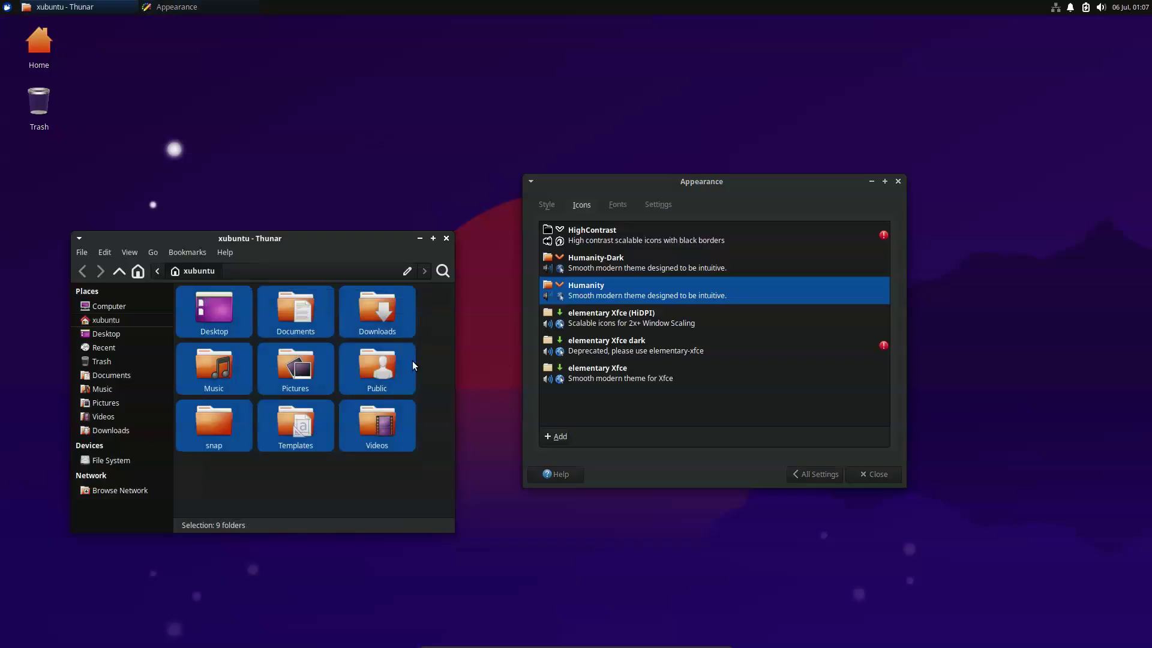
{"action": "left_click", "coordinate": [597, 267]}
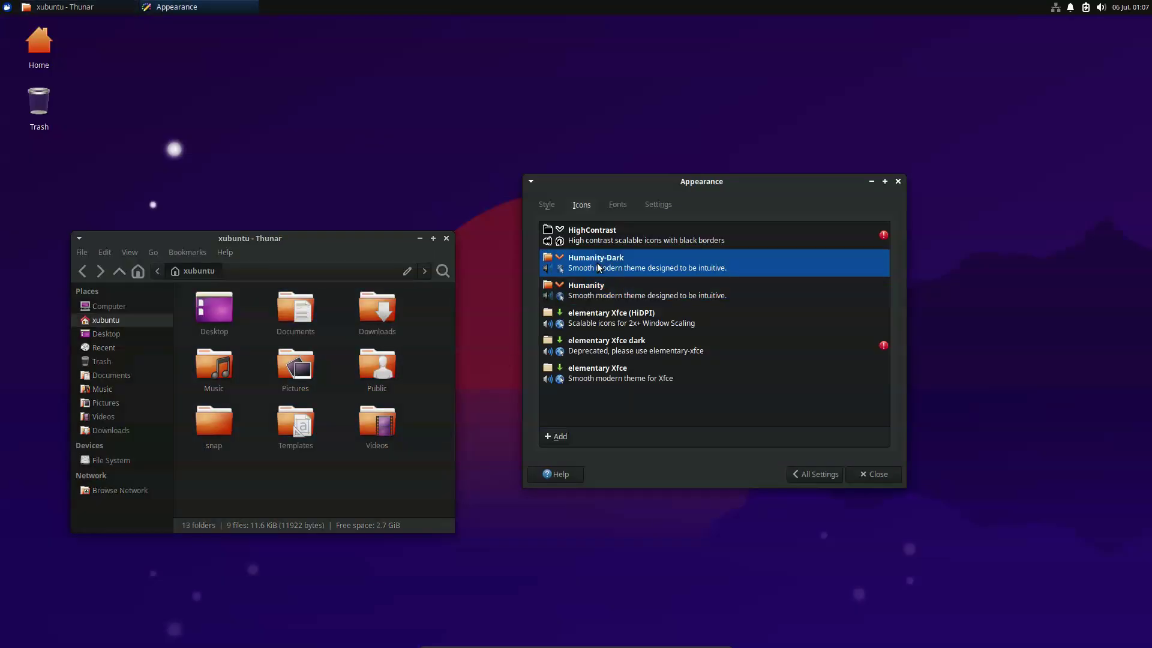
{"action": "left_click", "coordinate": [555, 369]}
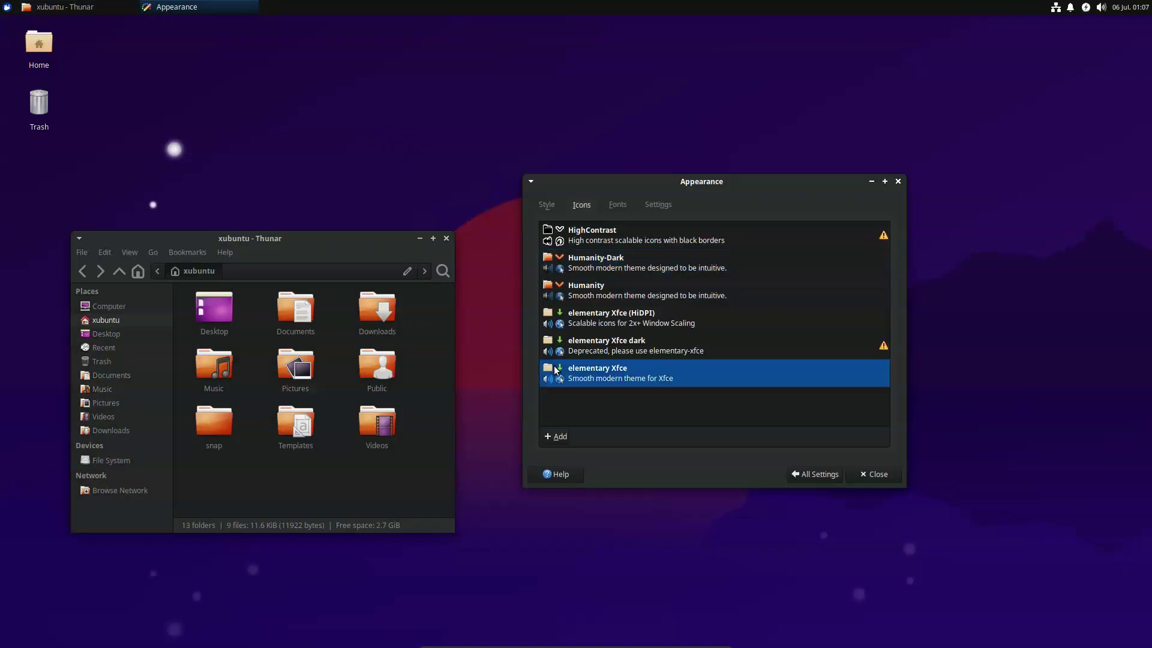
- Inspect default and monospace fonts, keeping Slight hinting and RGB sub-pixel order unchanged
{"action": "left_click", "coordinate": [615, 205]}
{"action": "left_click", "coordinate": [685, 247]}
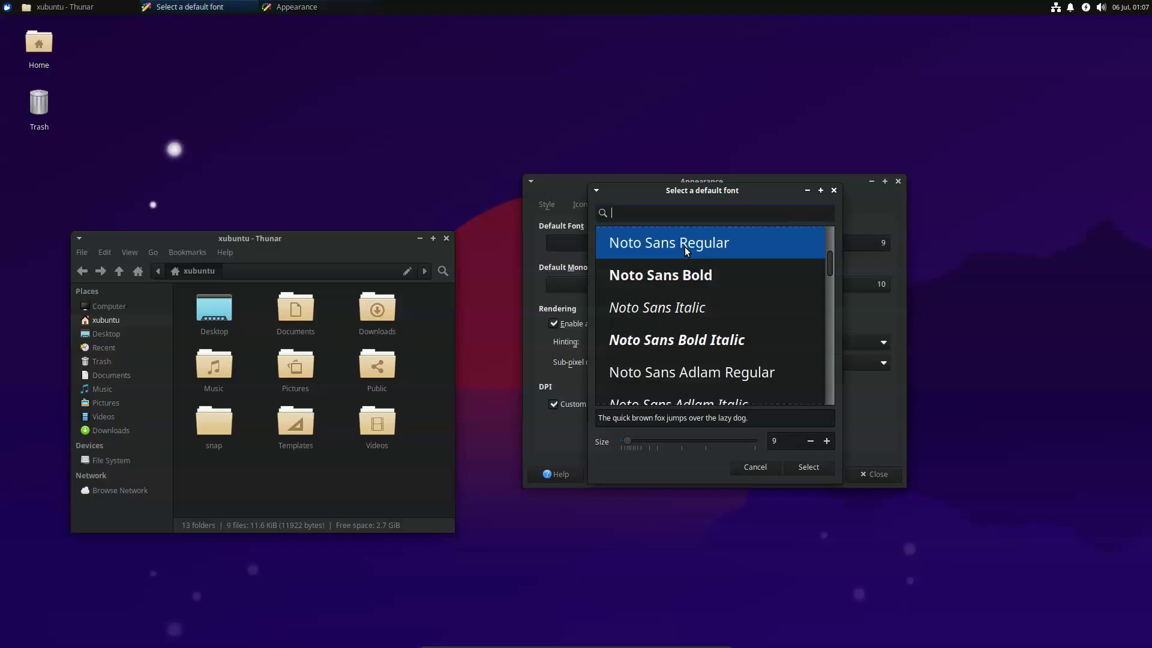
{"action": "left_click", "coordinate": [770, 471]}
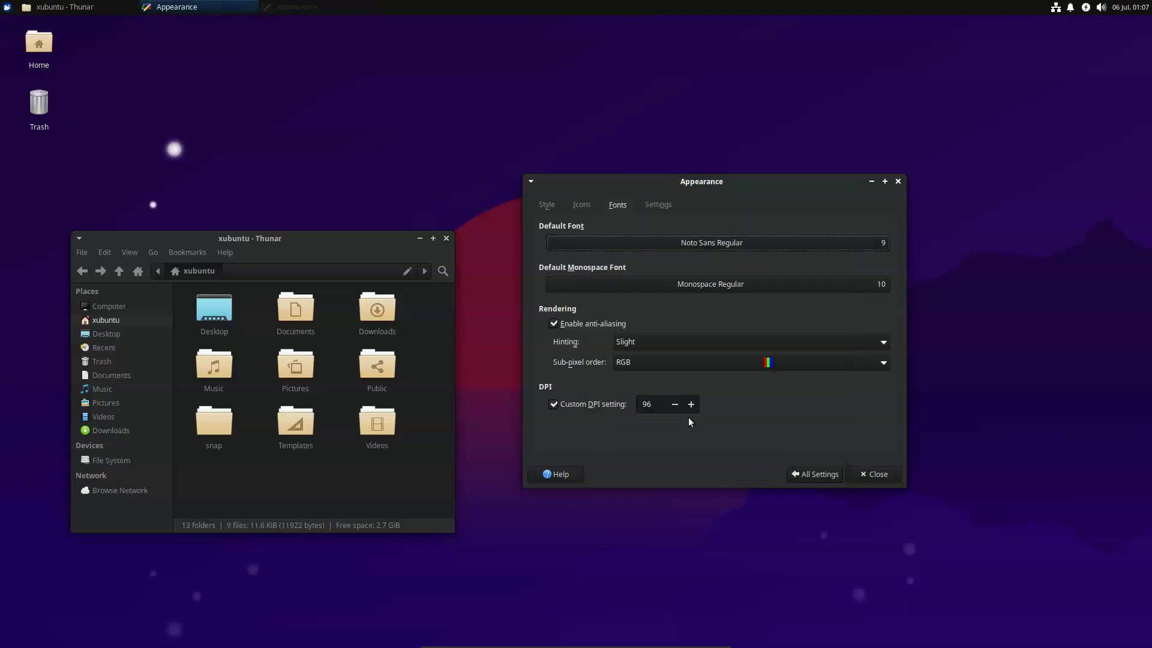
{"action": "left_click", "coordinate": [696, 286]}
{"action": "left_click", "coordinate": [751, 469]}
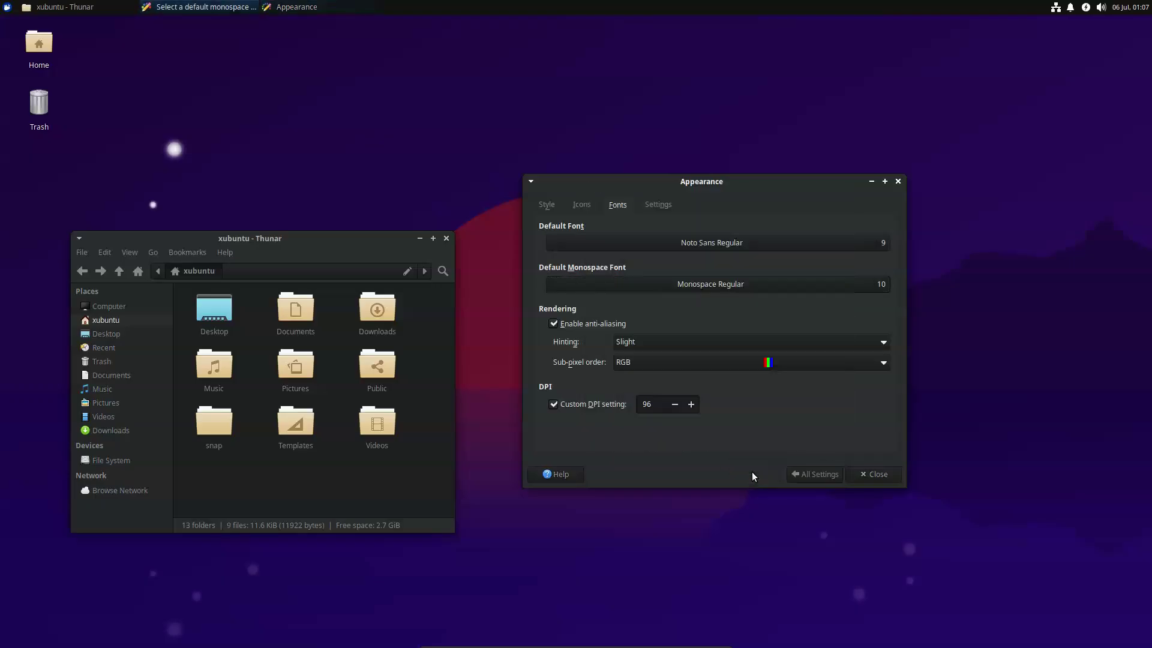
{"action": "left_click", "coordinate": [644, 340]}
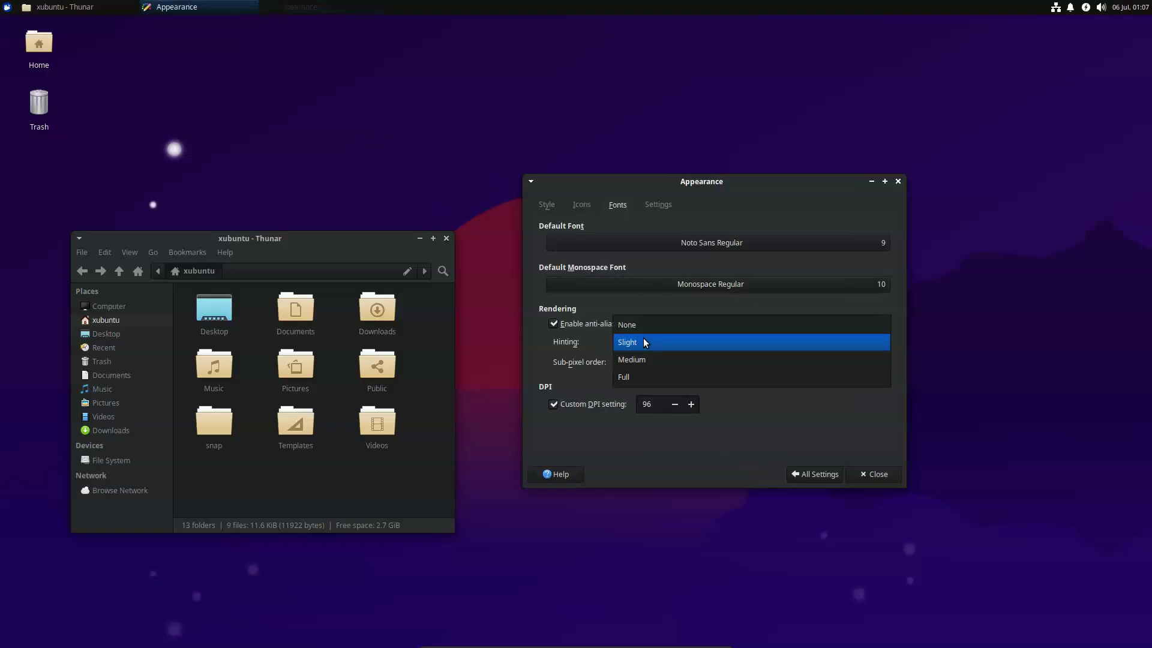
{"action": "left_click", "coordinate": [566, 348]}
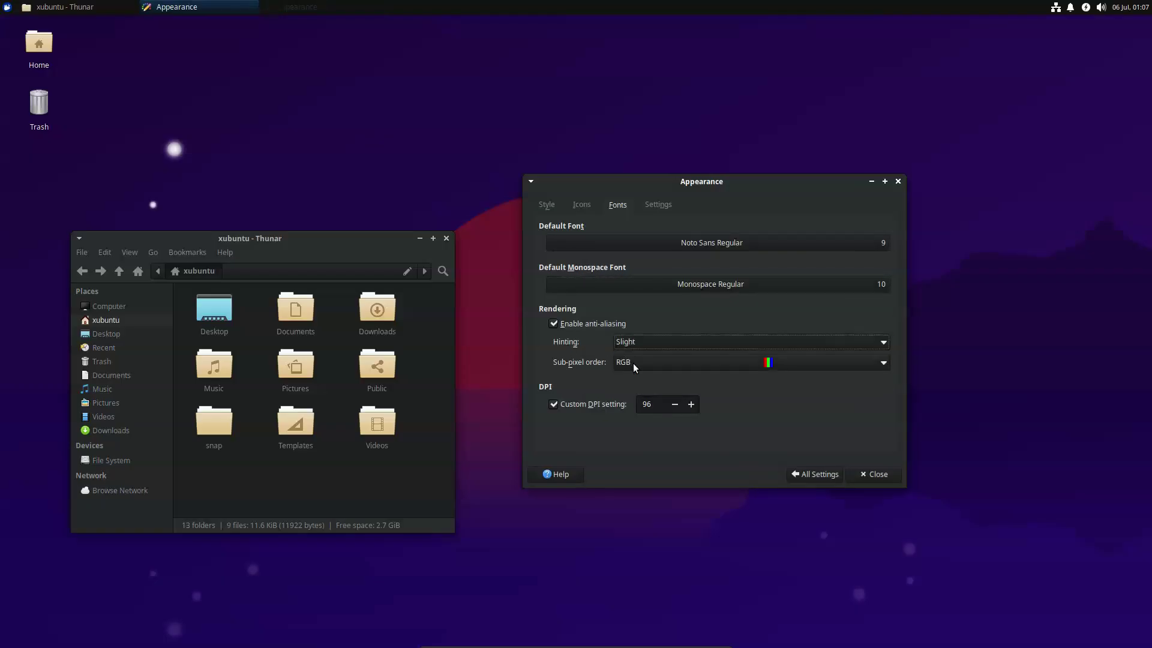
{"action": "left_click", "coordinate": [632, 362]}
{"action": "left_click", "coordinate": [598, 362]}
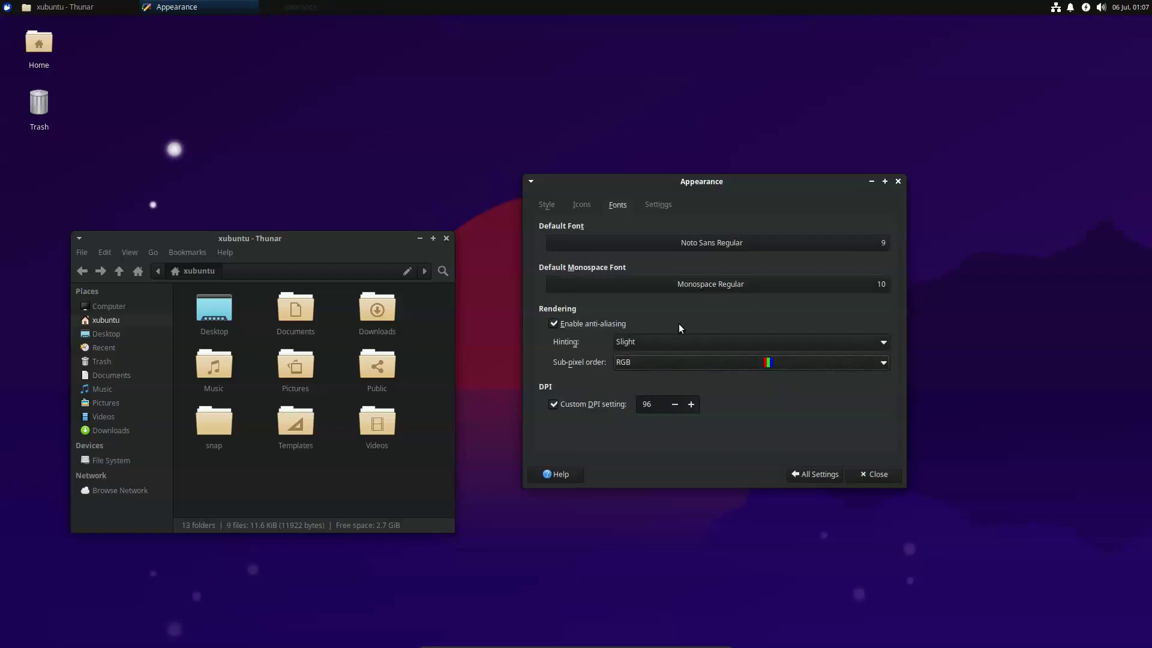
- On the Settings tab, keep window scaling at 1x
{"action": "left_click", "coordinate": [659, 206]}
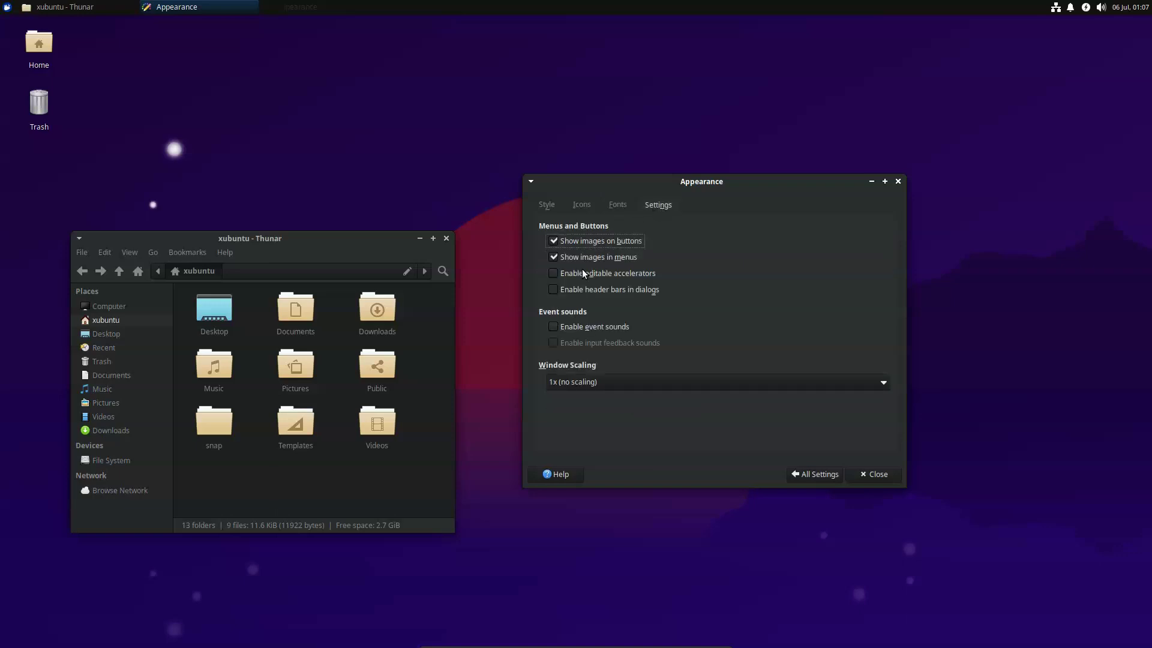
{"action": "left_click", "coordinate": [577, 384]}
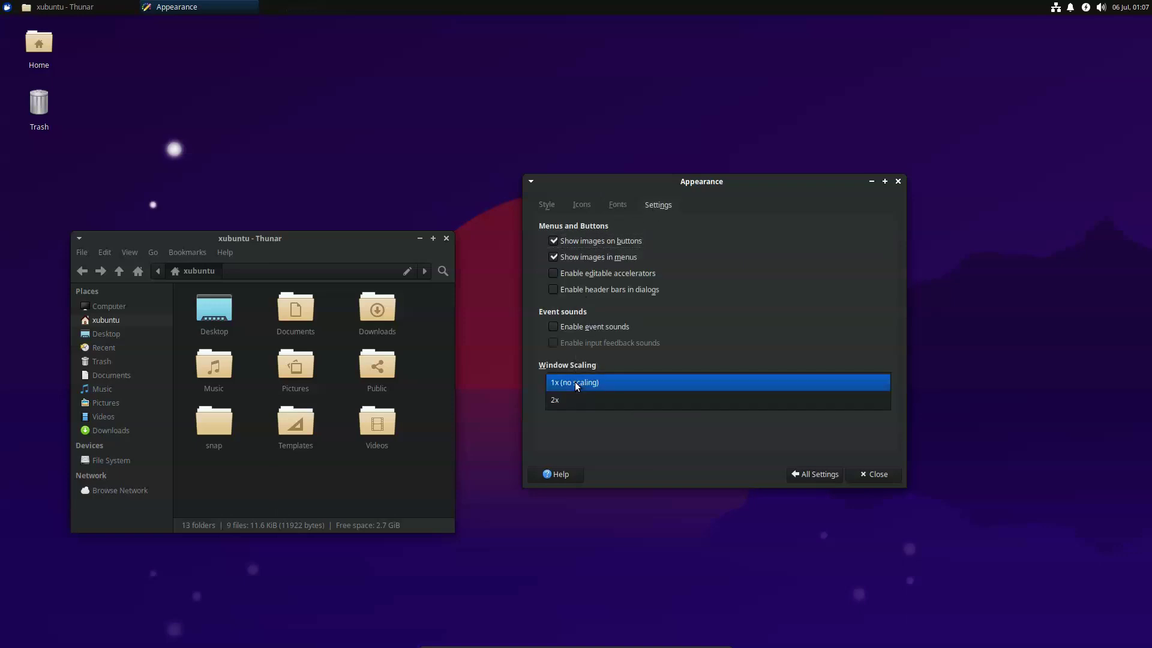
{"action": "left_click", "coordinate": [599, 383]}
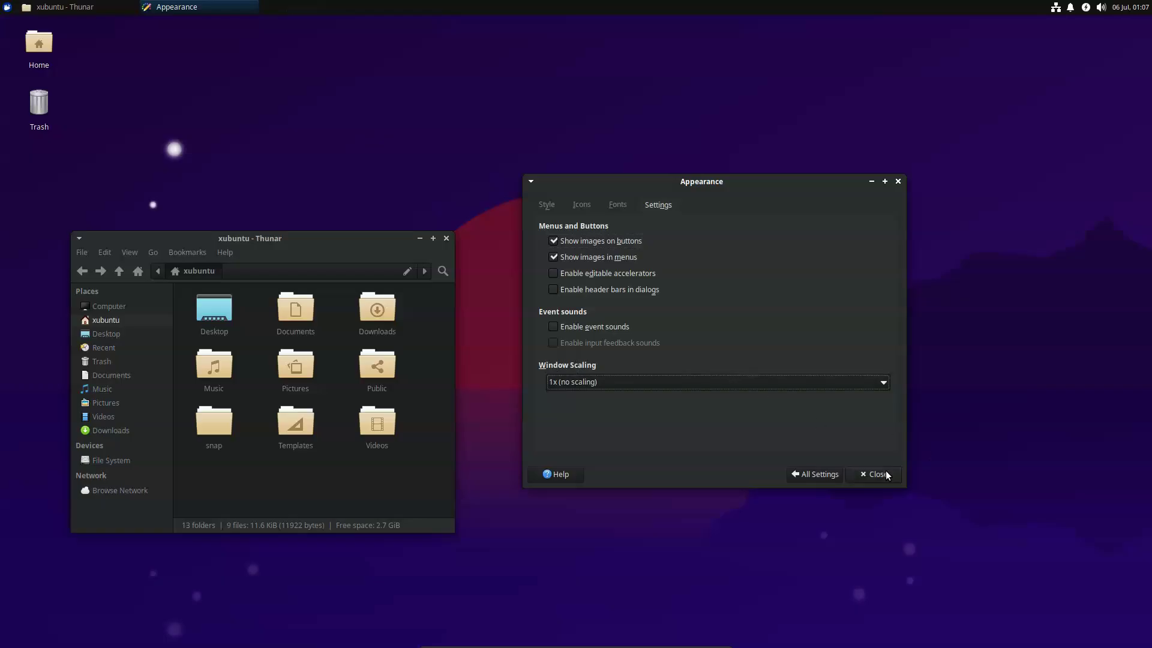
{"action": "left_click_drag", "start_coordinate": [754, 187], "coordinate": [786, 180]}
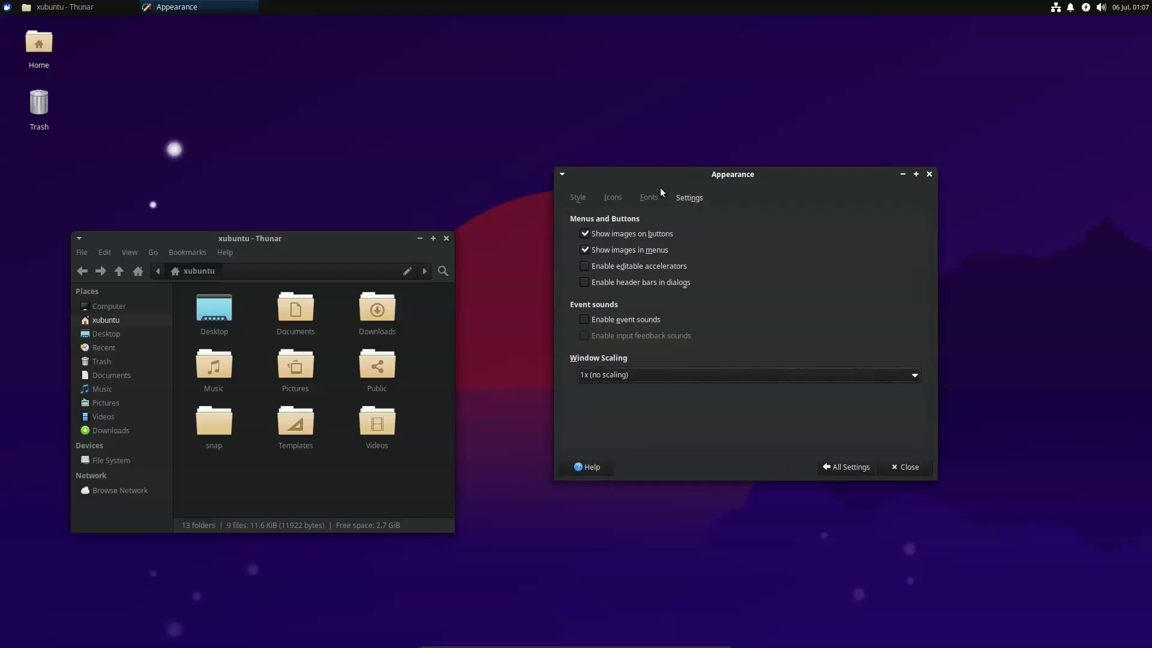
- Open Clipboard Manager settings, leave paste instantly at None, and view the Actions tab
{"action": "left_click", "coordinate": [871, 465]}
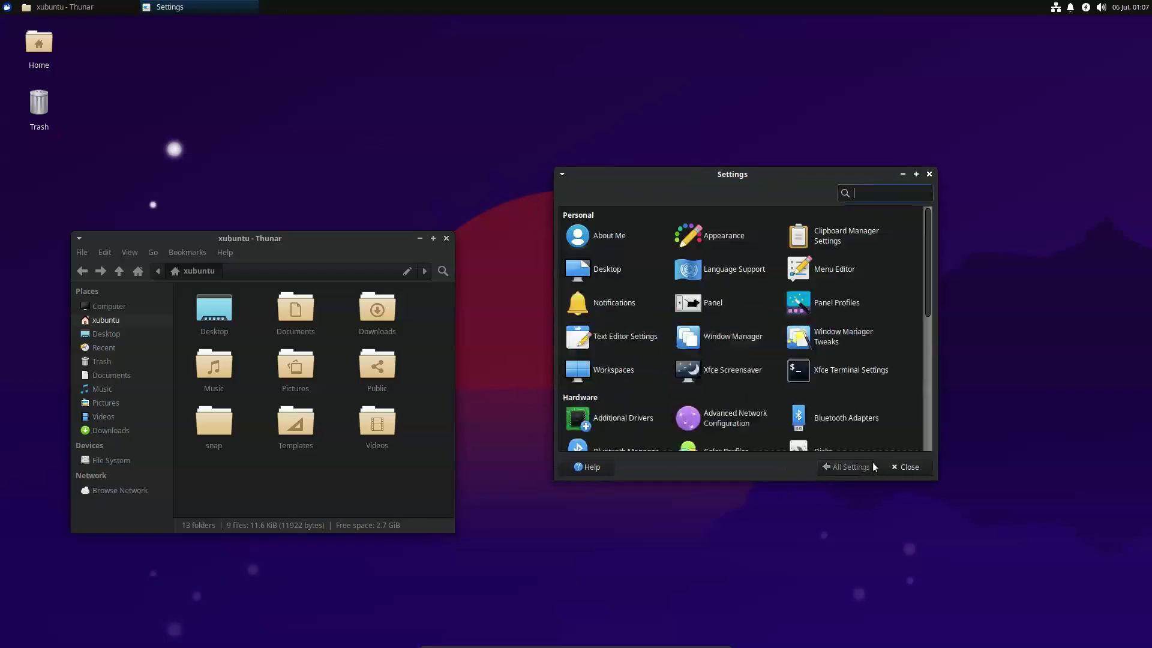
{"action": "left_click", "coordinate": [826, 241]}
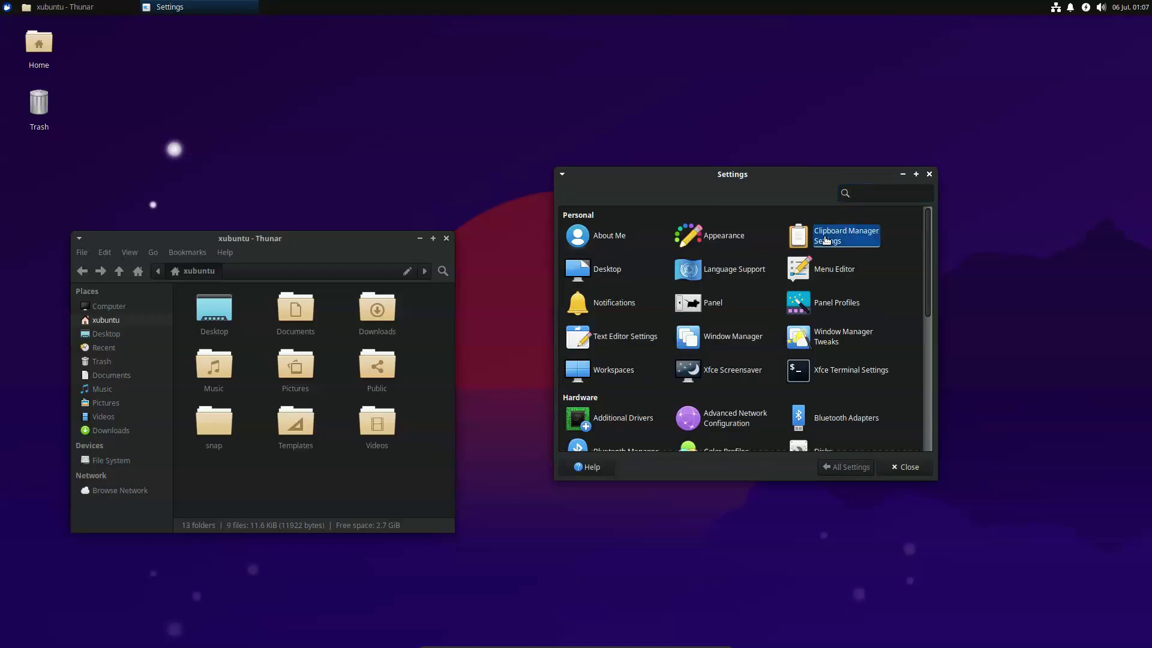
{"action": "left_click_drag", "start_coordinate": [509, 222], "coordinate": [382, 48]}
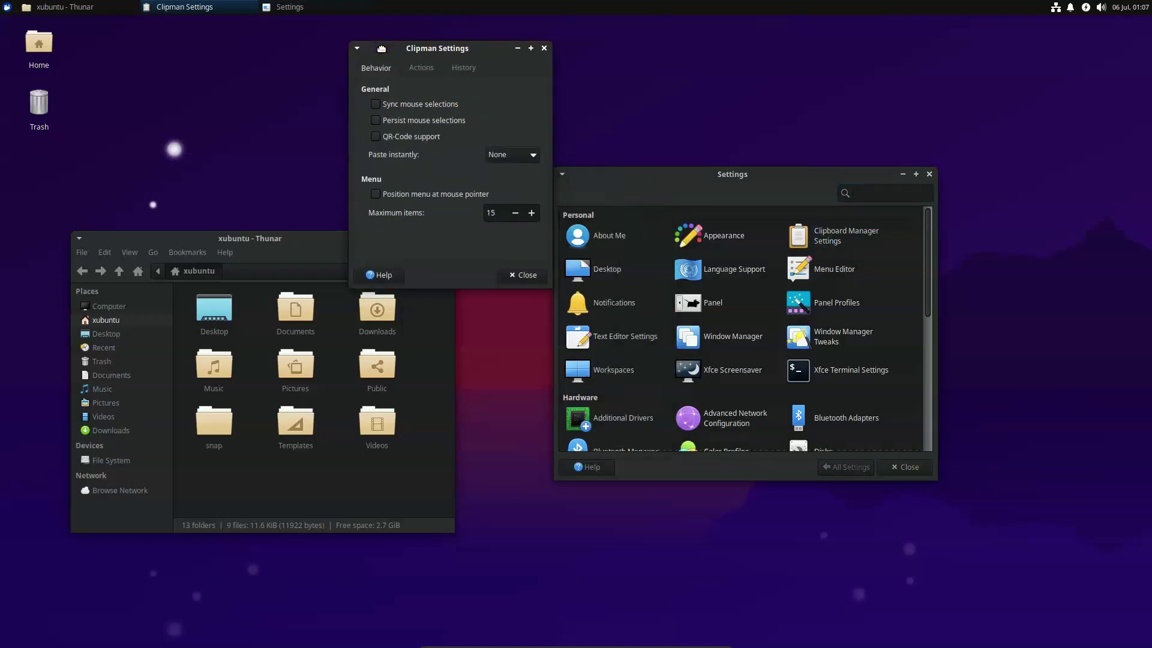
{"action": "left_click", "coordinate": [516, 158]}
{"action": "left_click", "coordinate": [452, 161]}
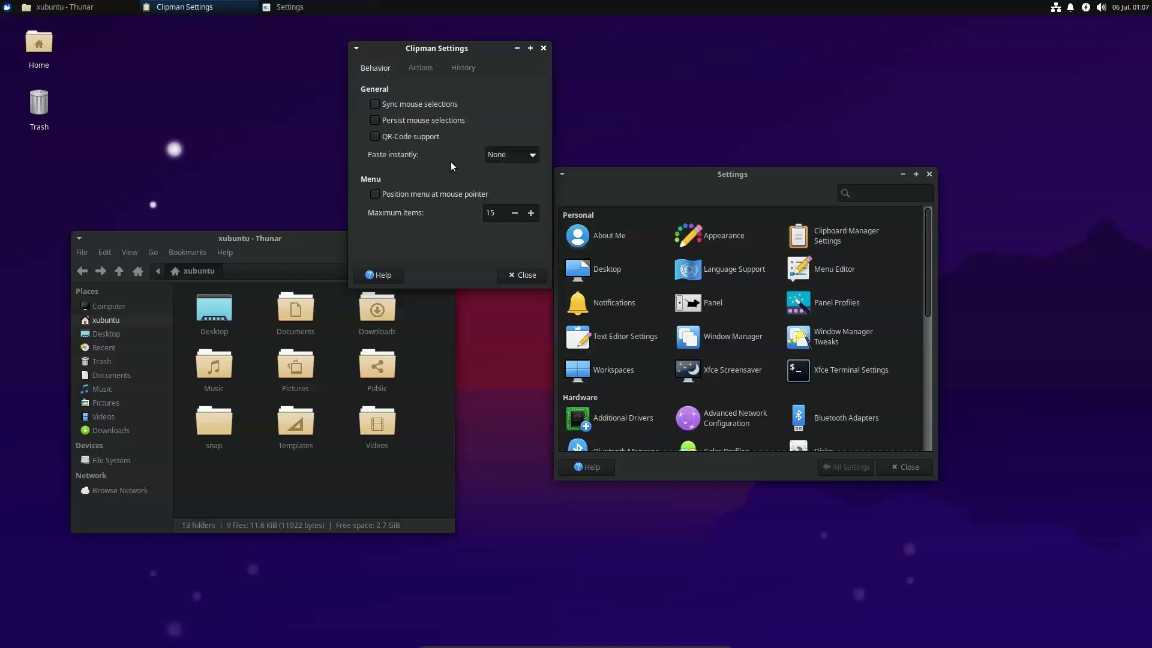
{"action": "key", "text": "ctrl+Page_Down"}
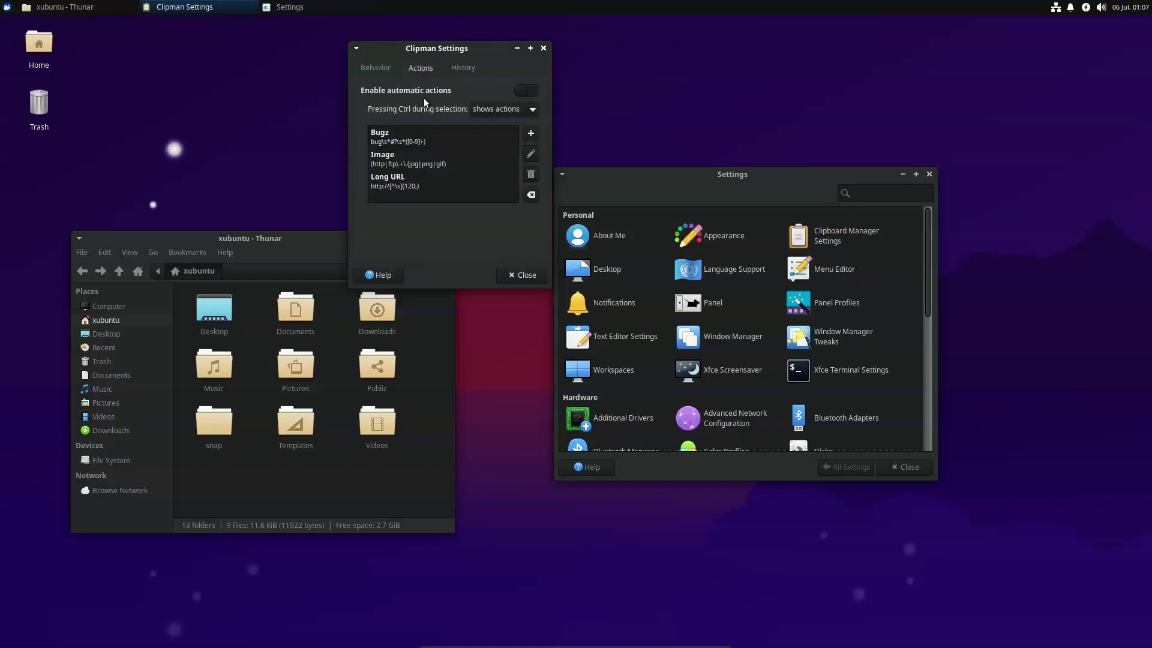
{"action": "left_click", "coordinate": [463, 69]}
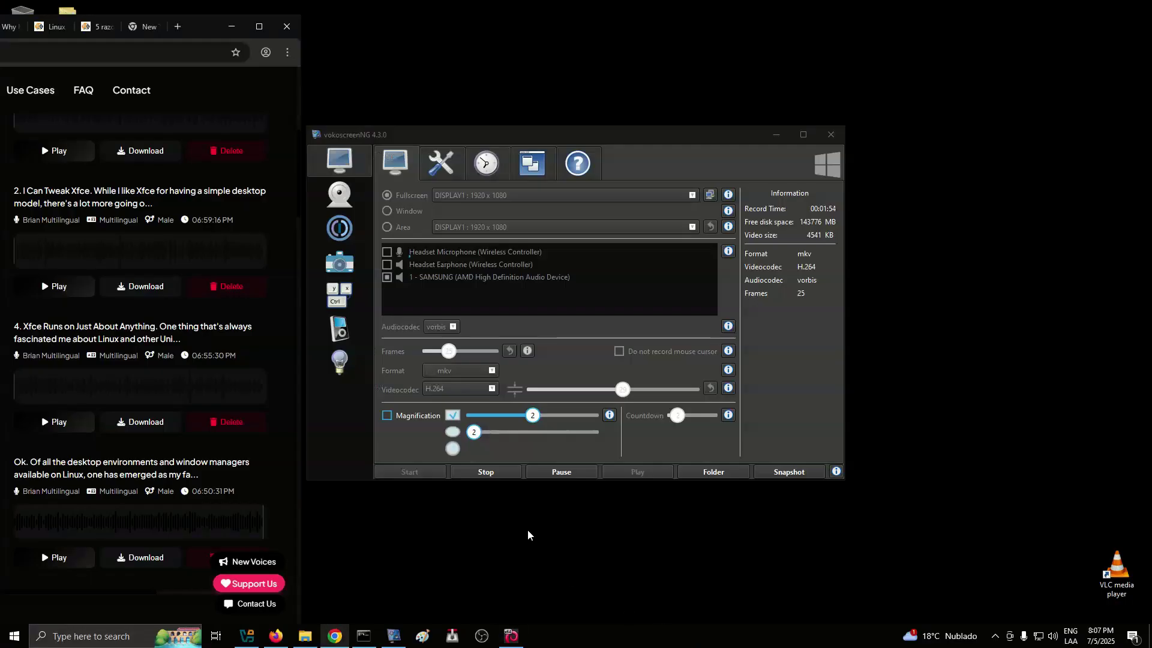
{"action": "left_click", "coordinate": [68, 420]}
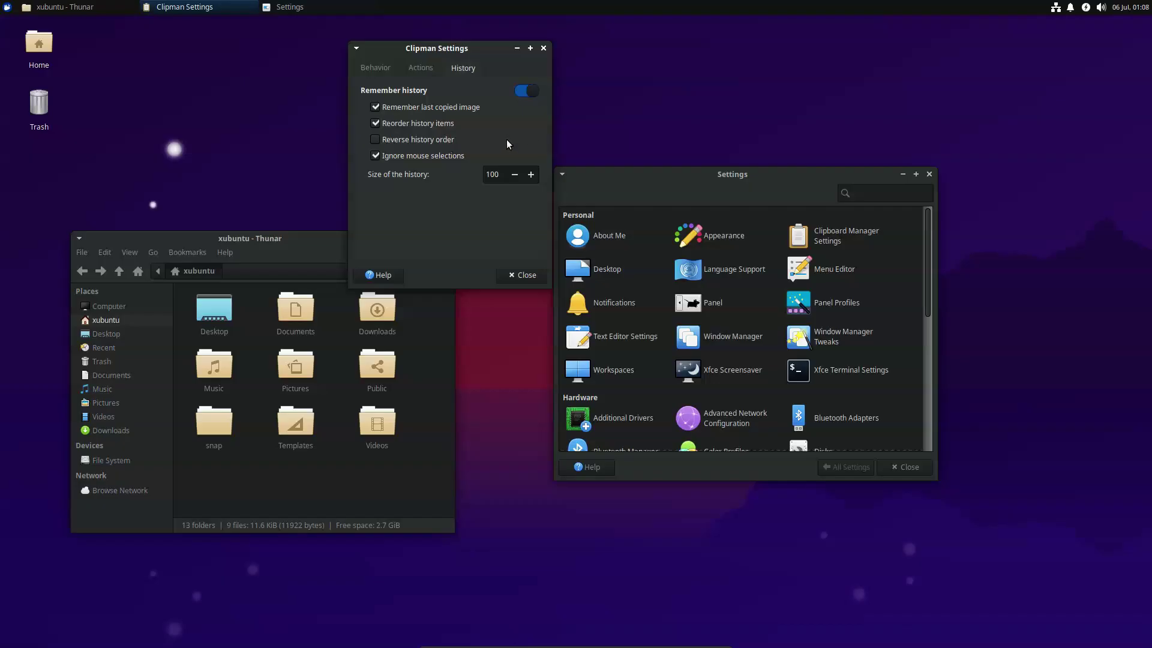
- Close Clipman, try the cloudy field and hills wallpapers, and settle on the rocky mountain photo
{"action": "left_click", "coordinate": [543, 48]}
{"action": "left_click", "coordinate": [578, 269]}
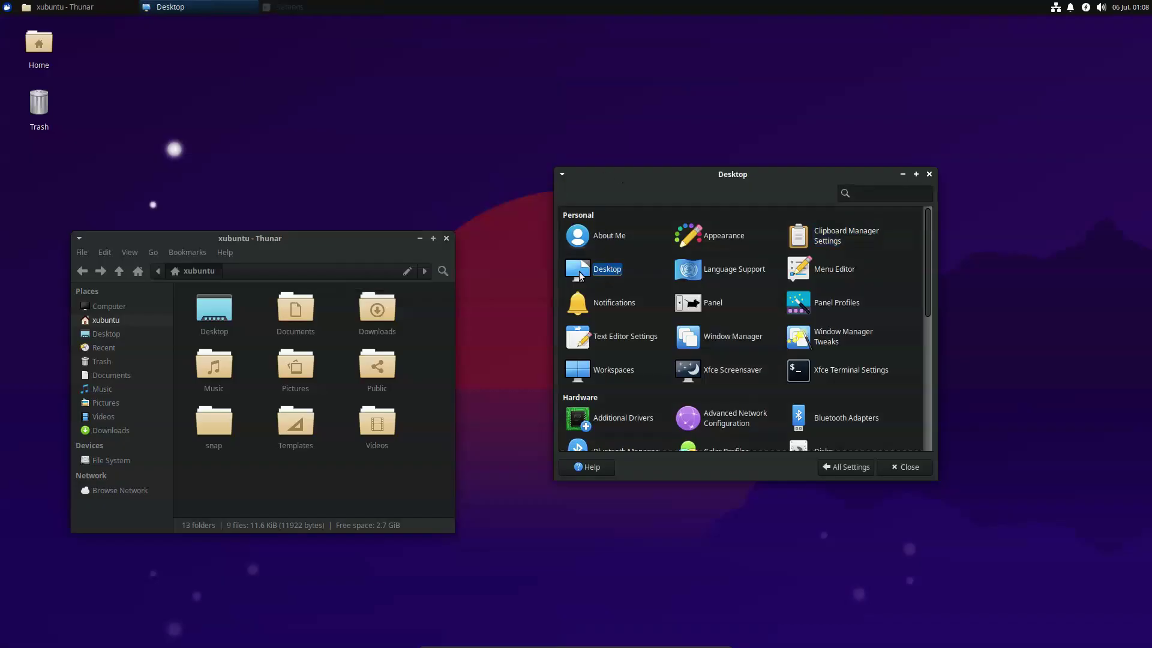
{"action": "scroll", "coordinate": [699, 319], "scroll_direction": "down", "scroll_amount": 5}
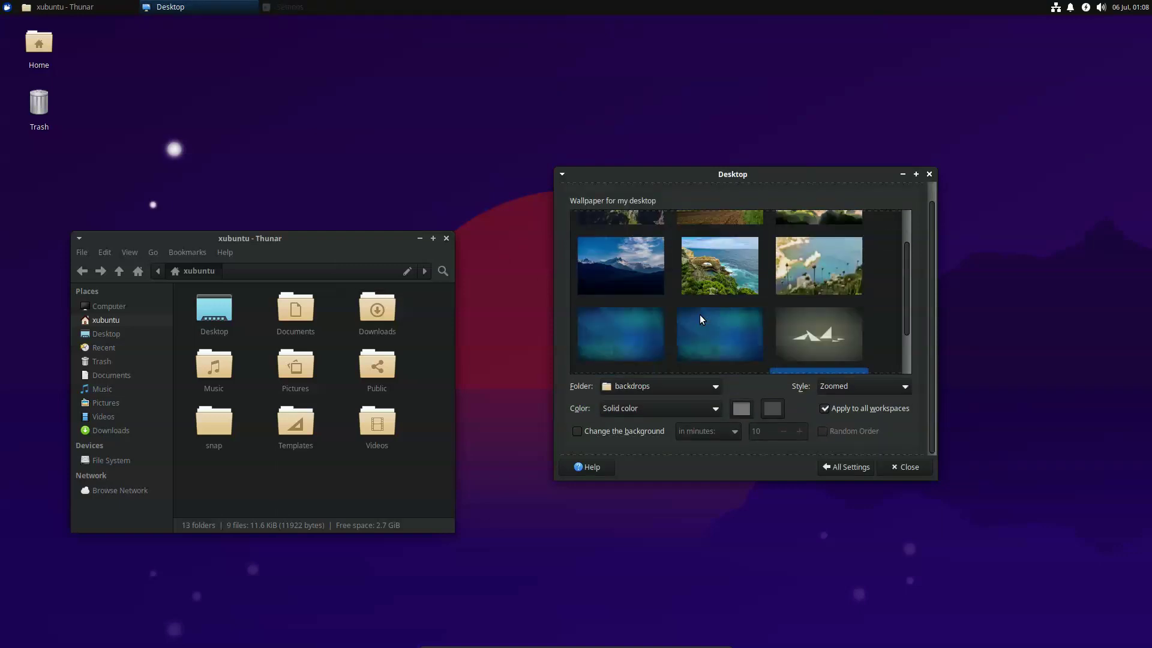
{"action": "left_click_drag", "start_coordinate": [764, 176], "coordinate": [742, 140]}
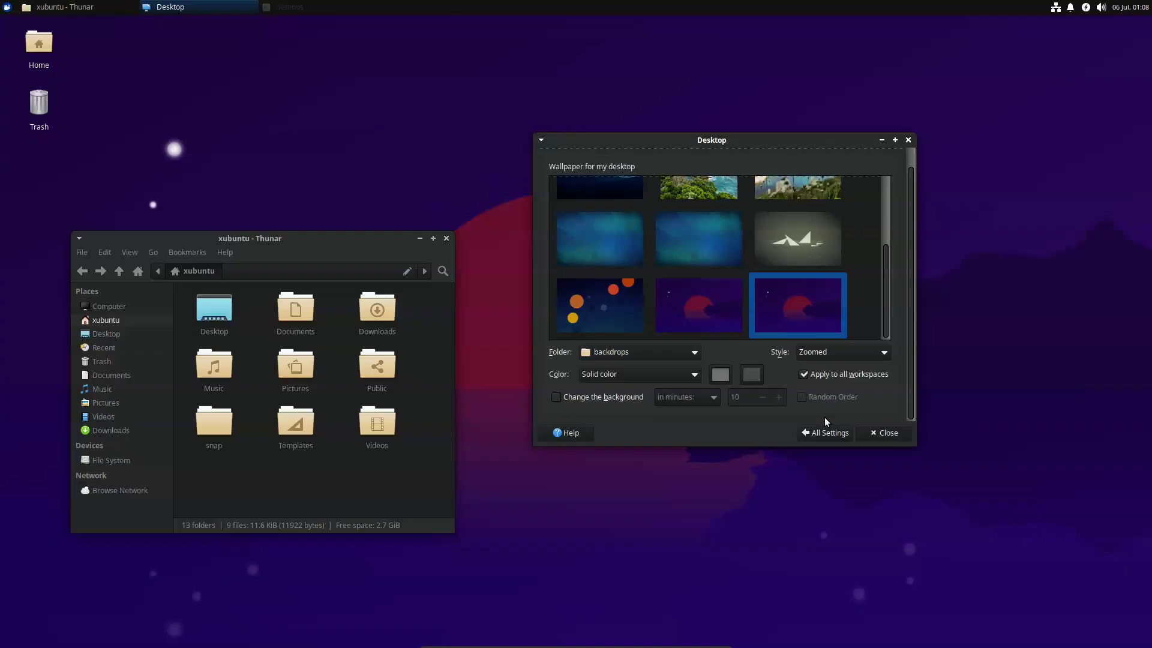
{"action": "scroll", "coordinate": [717, 283], "scroll_direction": "up", "scroll_amount": 5}
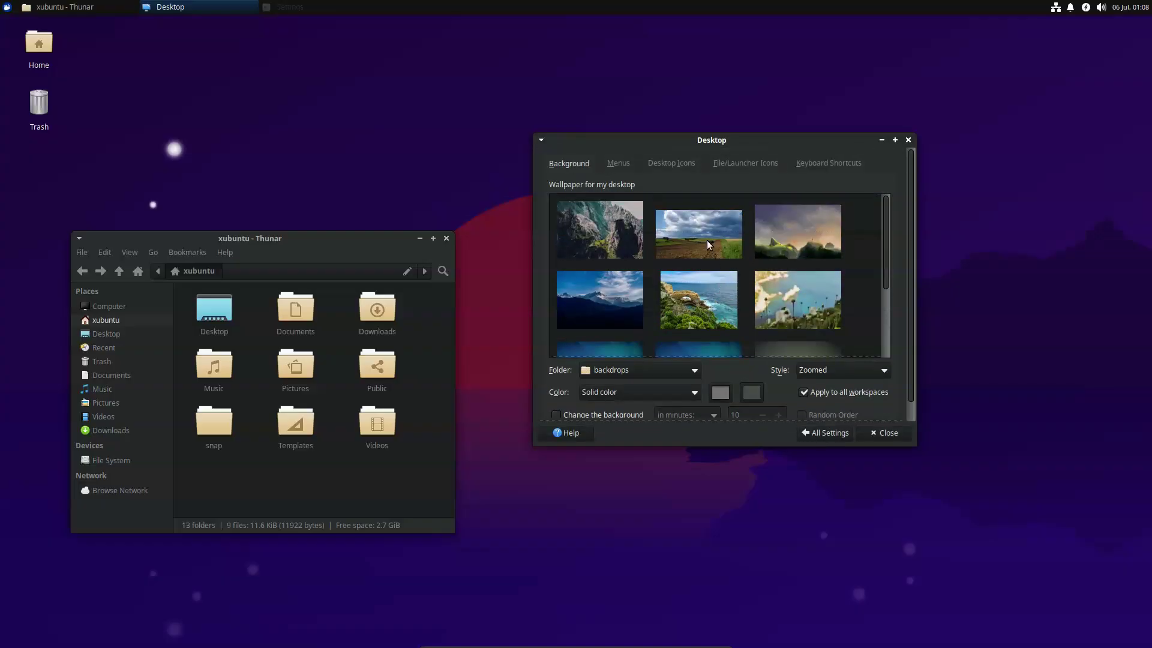
{"action": "left_click", "coordinate": [707, 239]}
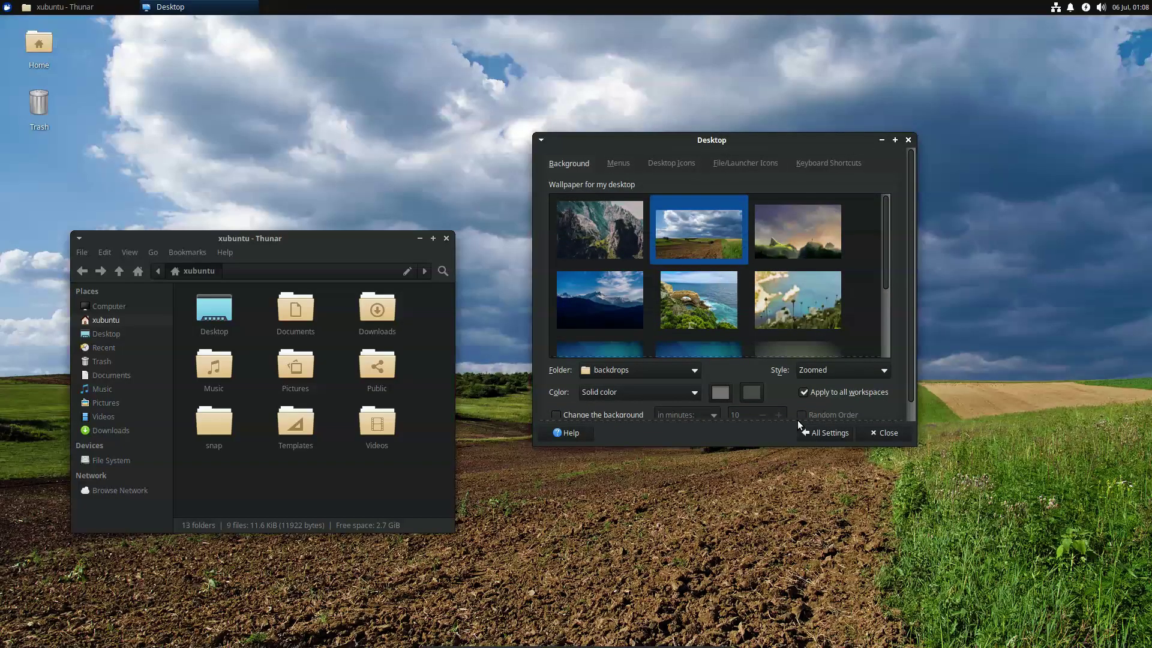
{"action": "left_click", "coordinate": [801, 243]}
{"action": "left_click", "coordinate": [607, 252]}
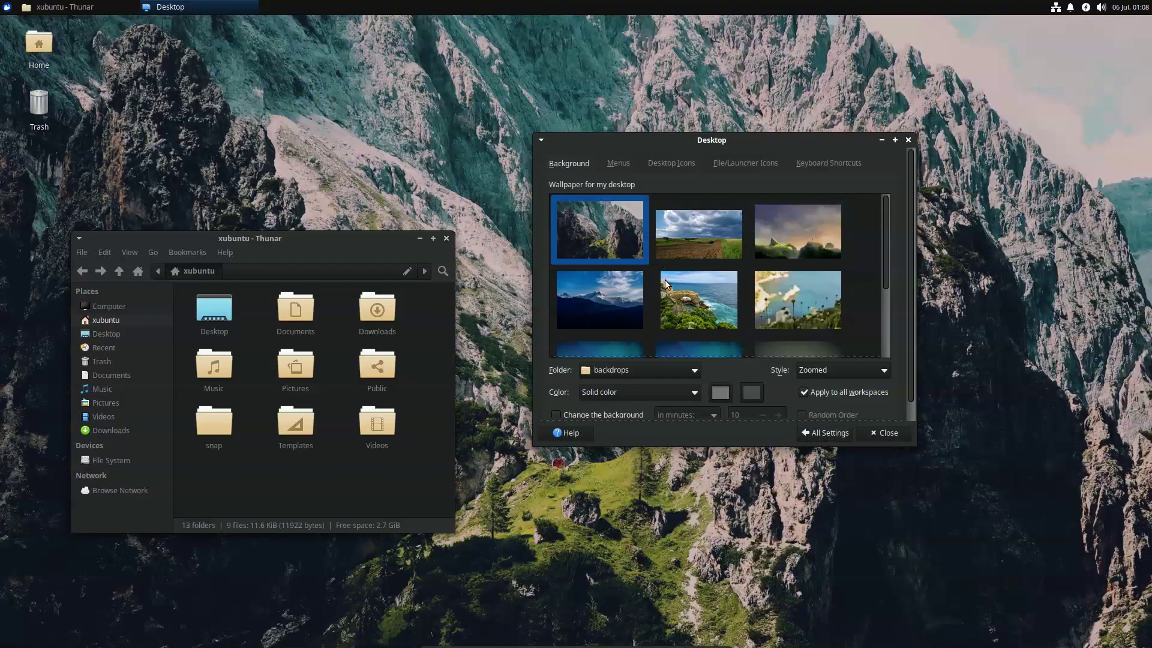
{"action": "left_click", "coordinate": [802, 438]}
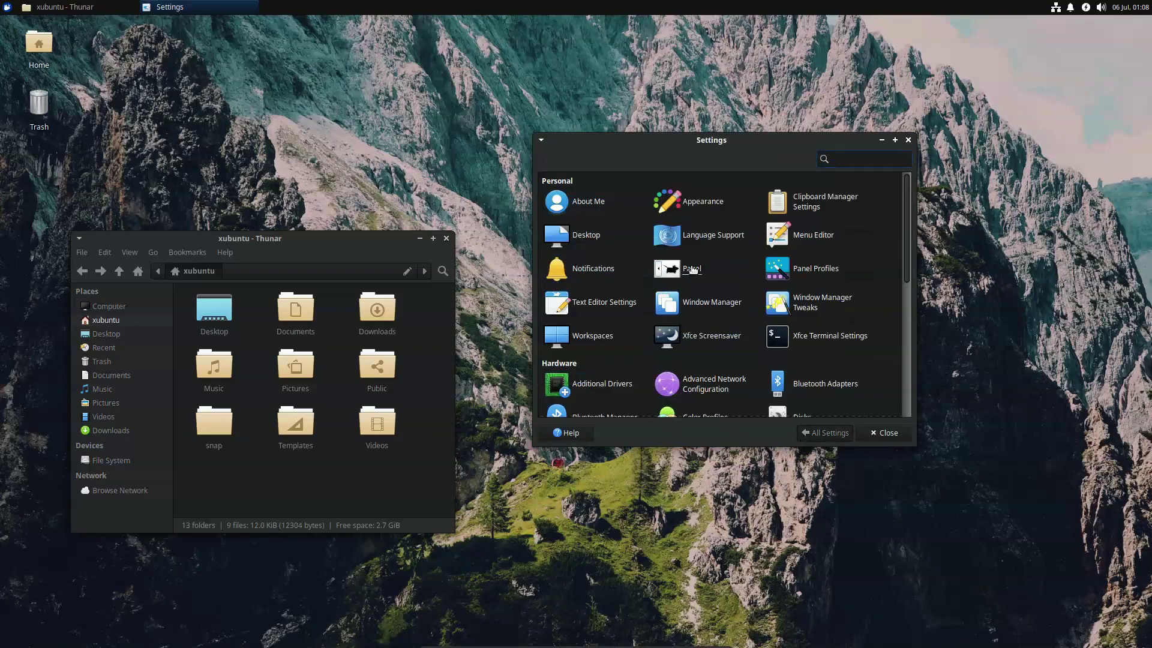
{"action": "left_click", "coordinate": [780, 234]}
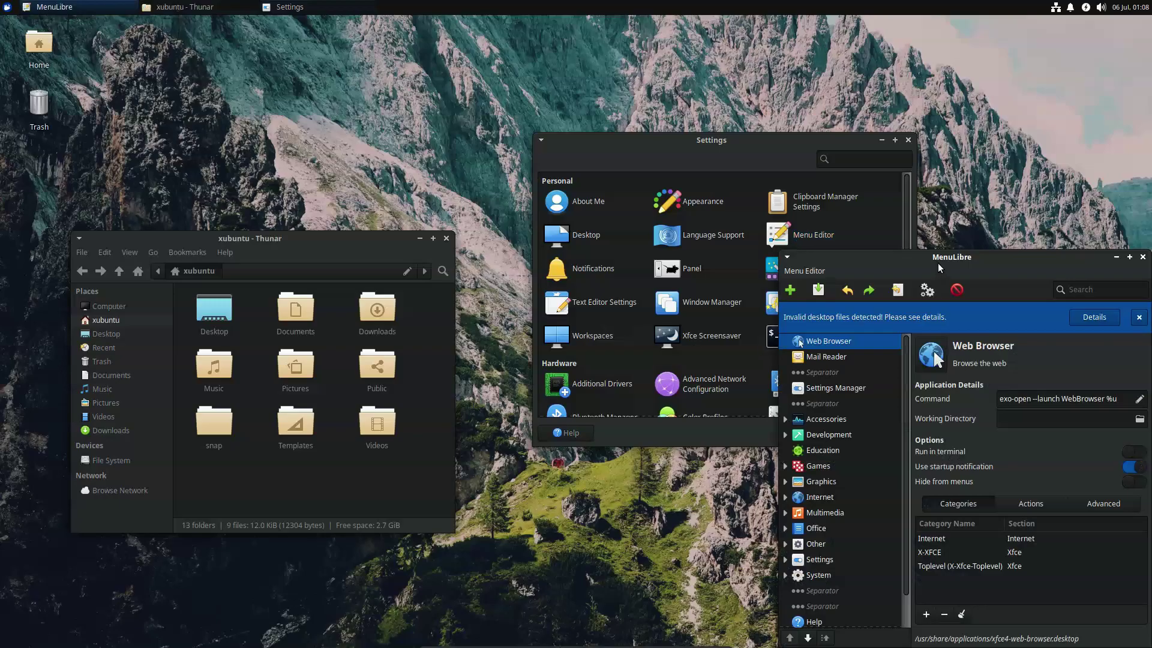
{"action": "left_click_drag", "start_coordinate": [941, 272], "coordinate": [455, 140]}
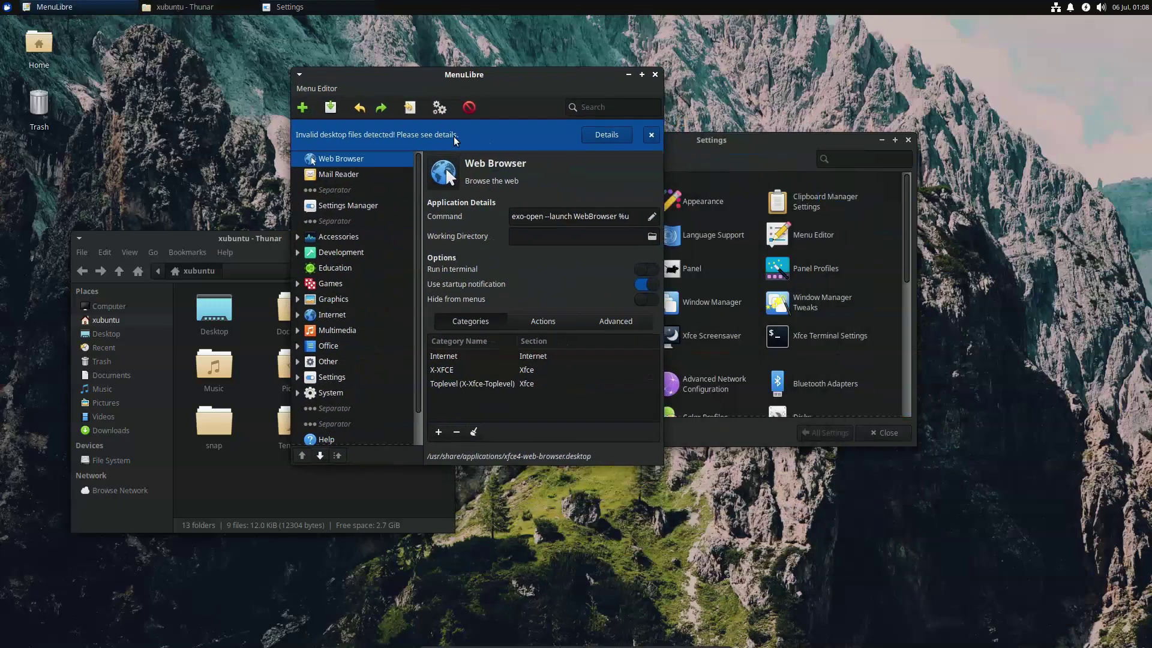
{"action": "left_click", "coordinate": [642, 75]}
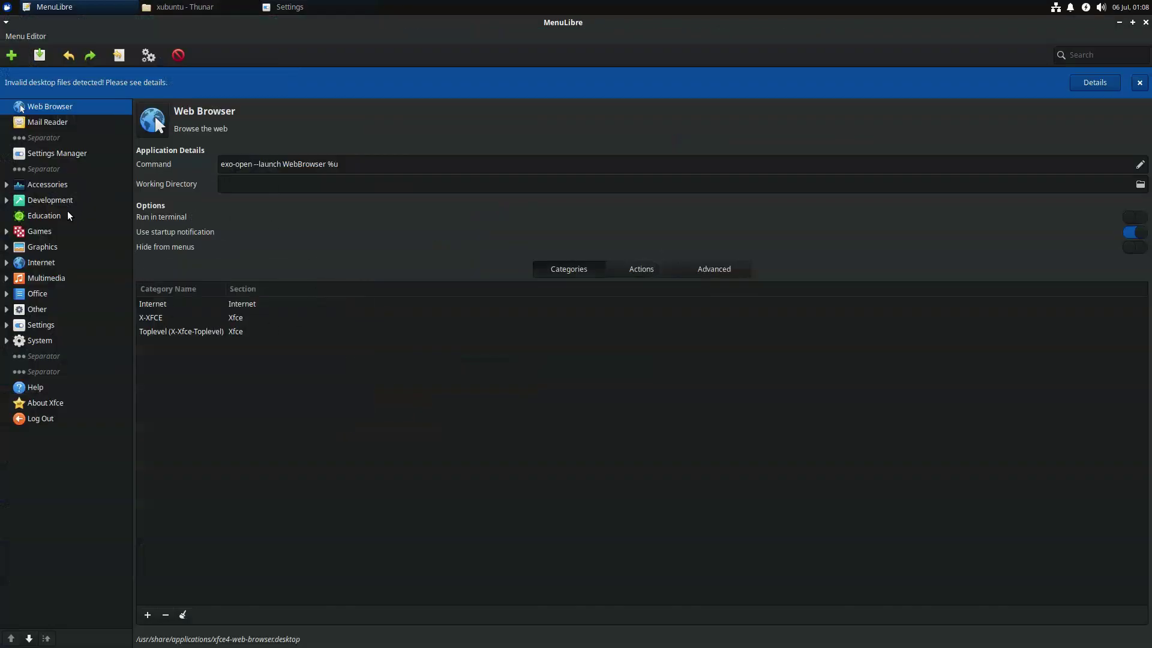
{"action": "left_click", "coordinate": [70, 129]}
{"action": "left_click", "coordinate": [70, 155]}
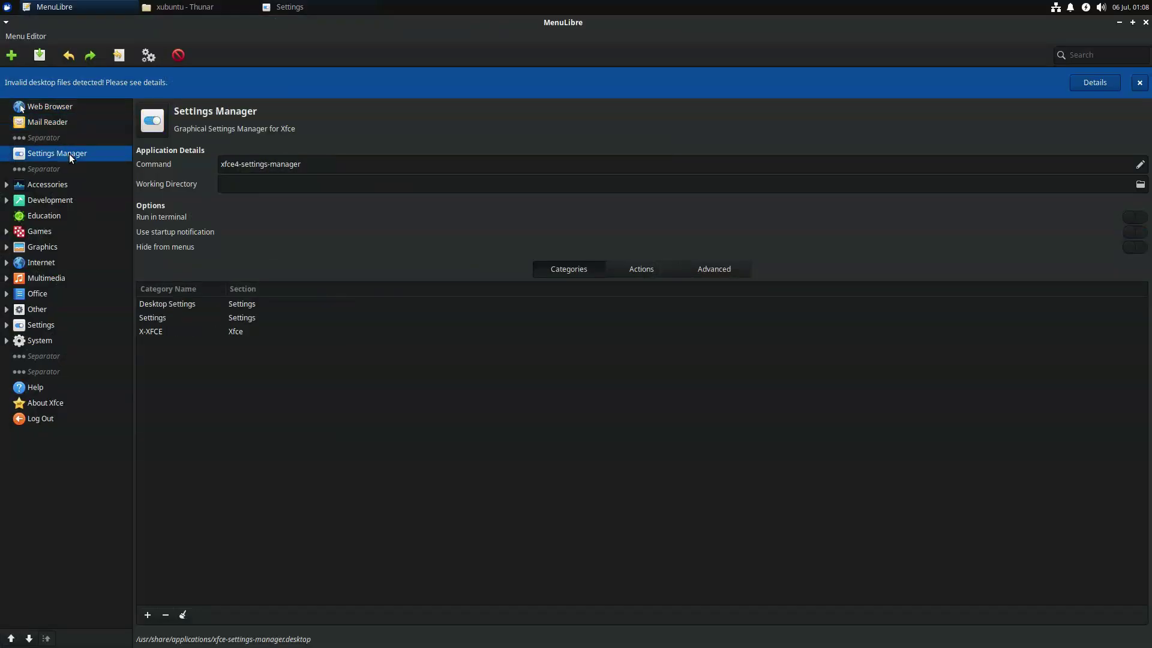
{"action": "left_click", "coordinate": [70, 186]}
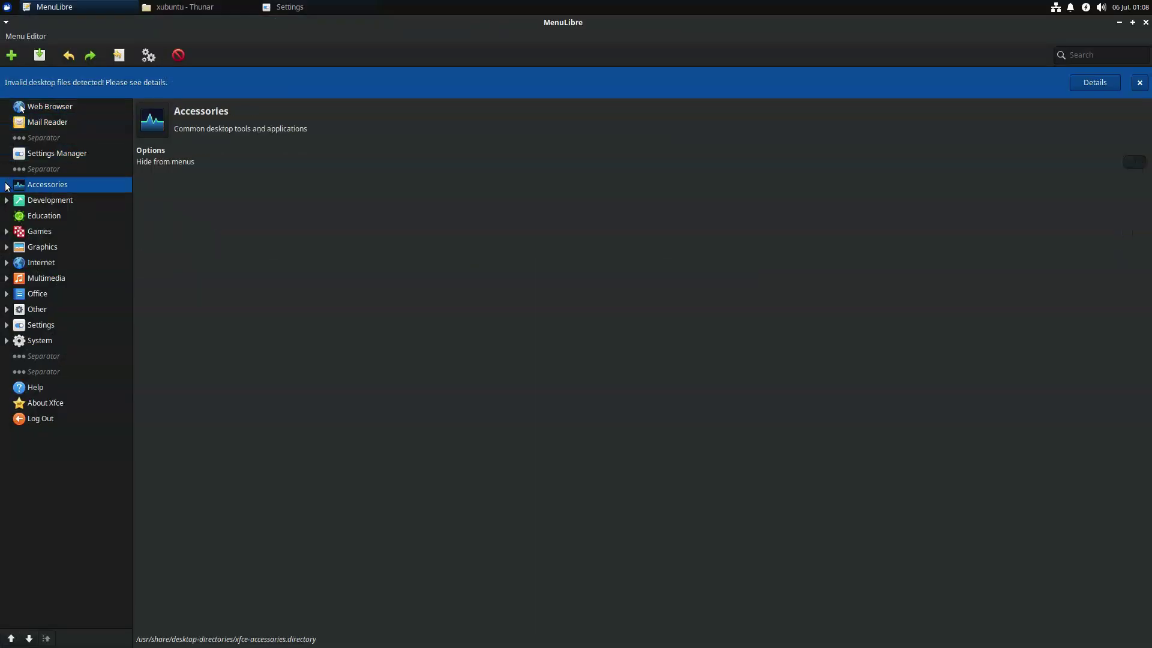
{"action": "left_click", "coordinate": [6, 185]}
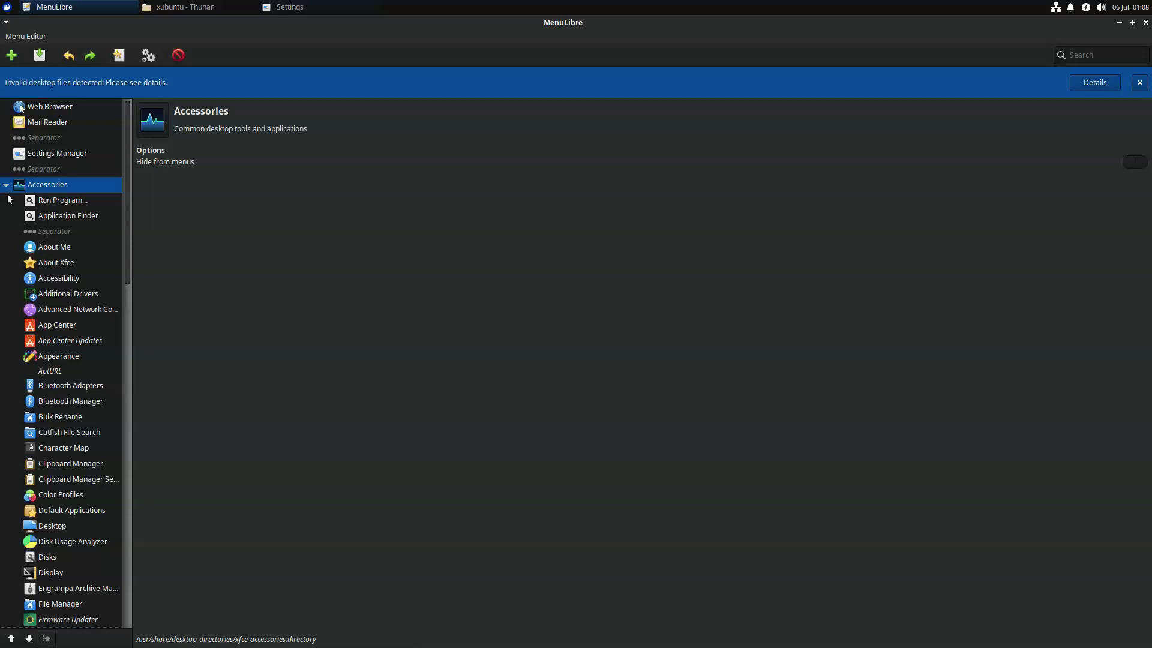
{"action": "left_click", "coordinate": [6, 185]}
{"action": "left_click", "coordinate": [11, 203]}
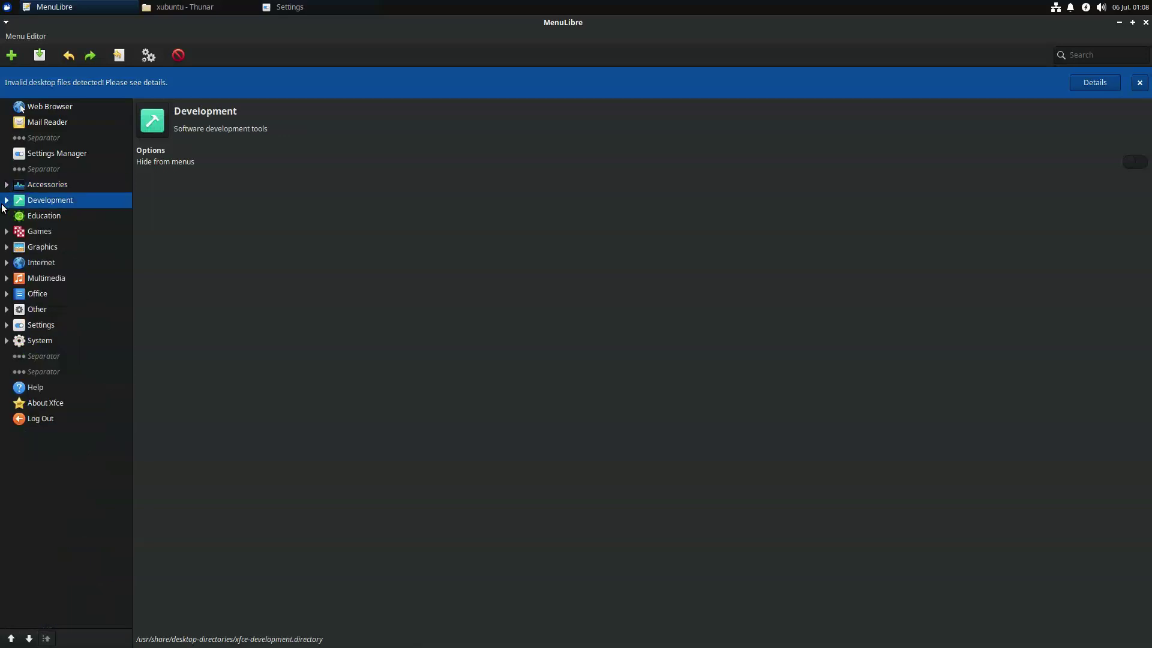
{"action": "left_click", "coordinate": [5, 202]}
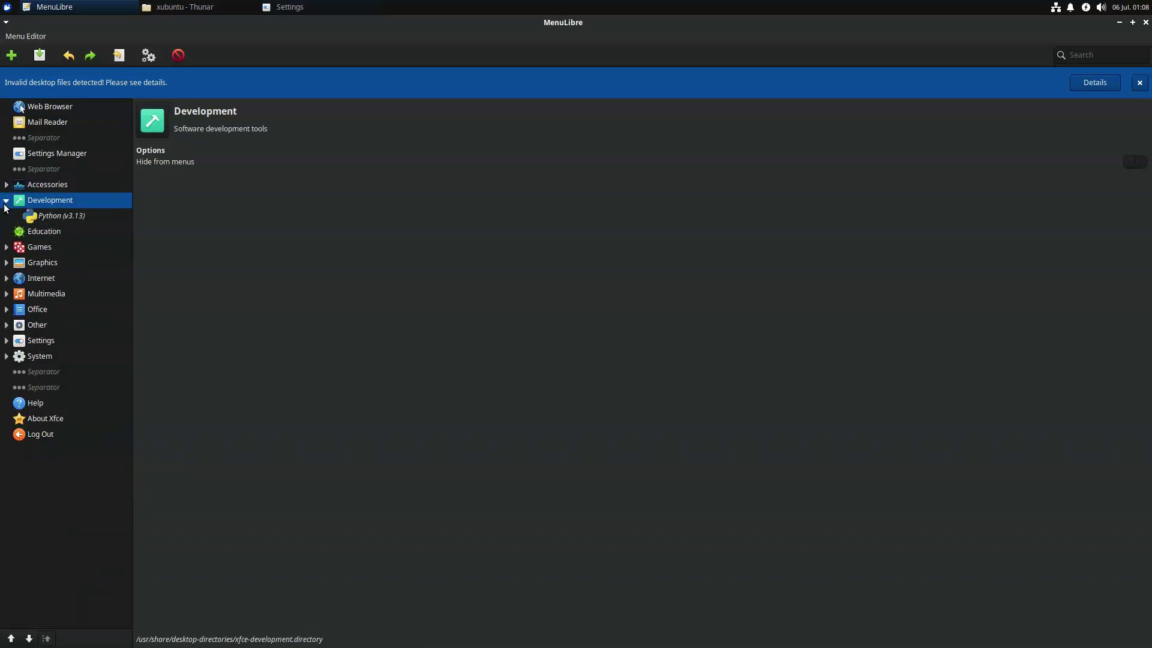
{"action": "left_click", "coordinate": [5, 204]}
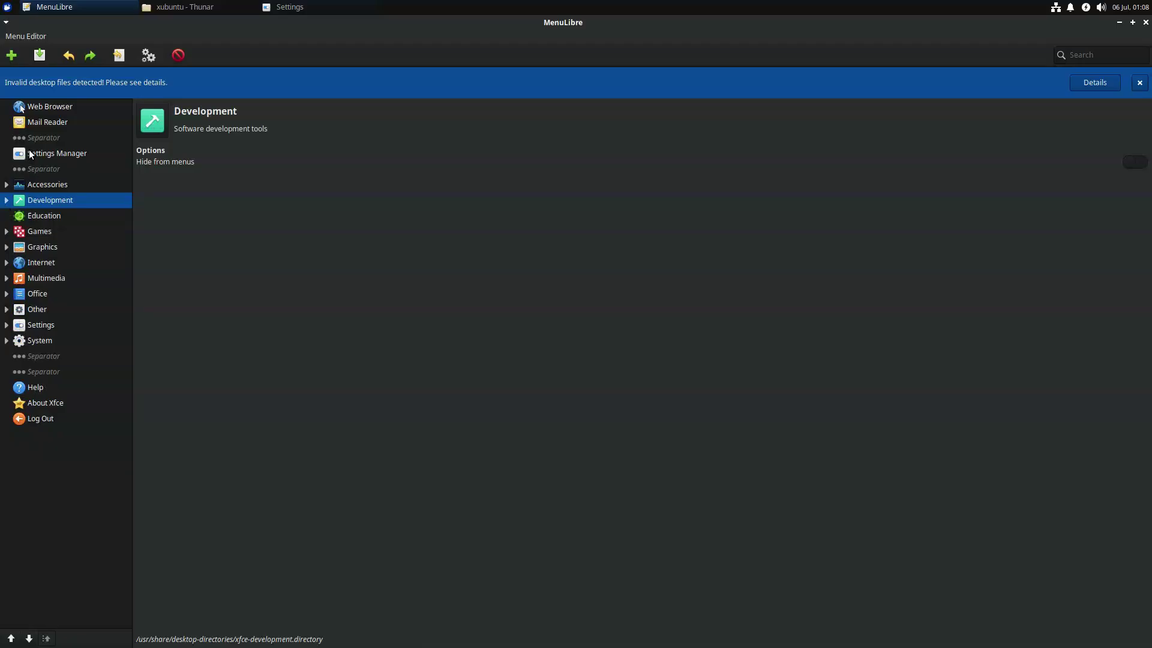
{"action": "left_click", "coordinate": [1145, 22]}
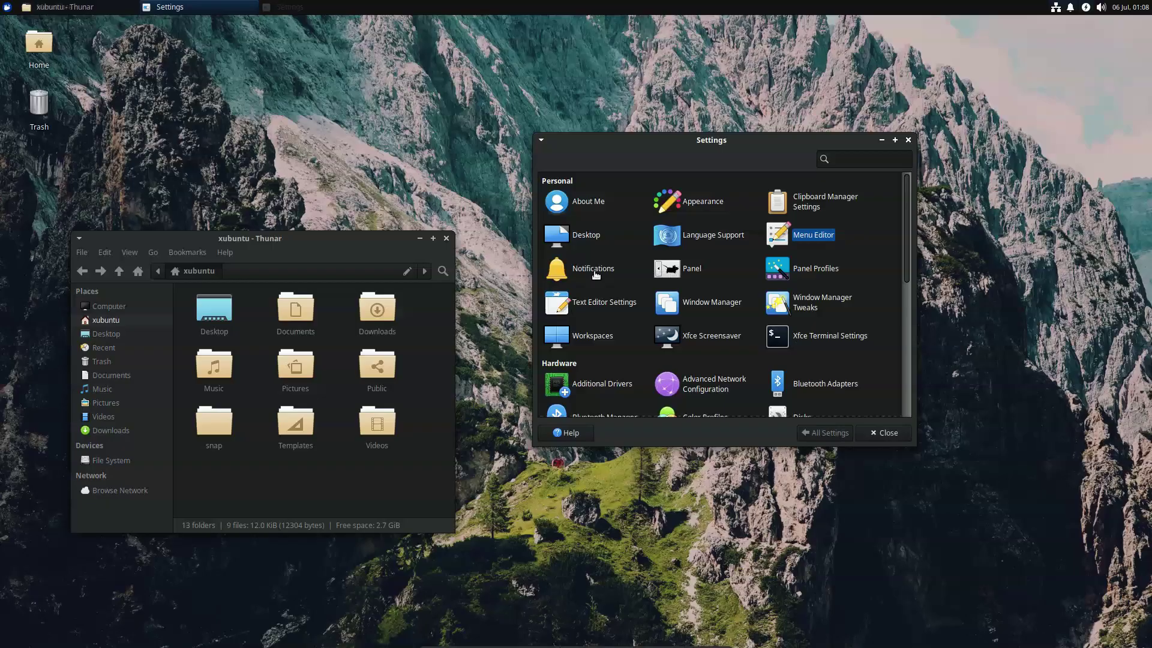
{"action": "left_click", "coordinate": [633, 268]}
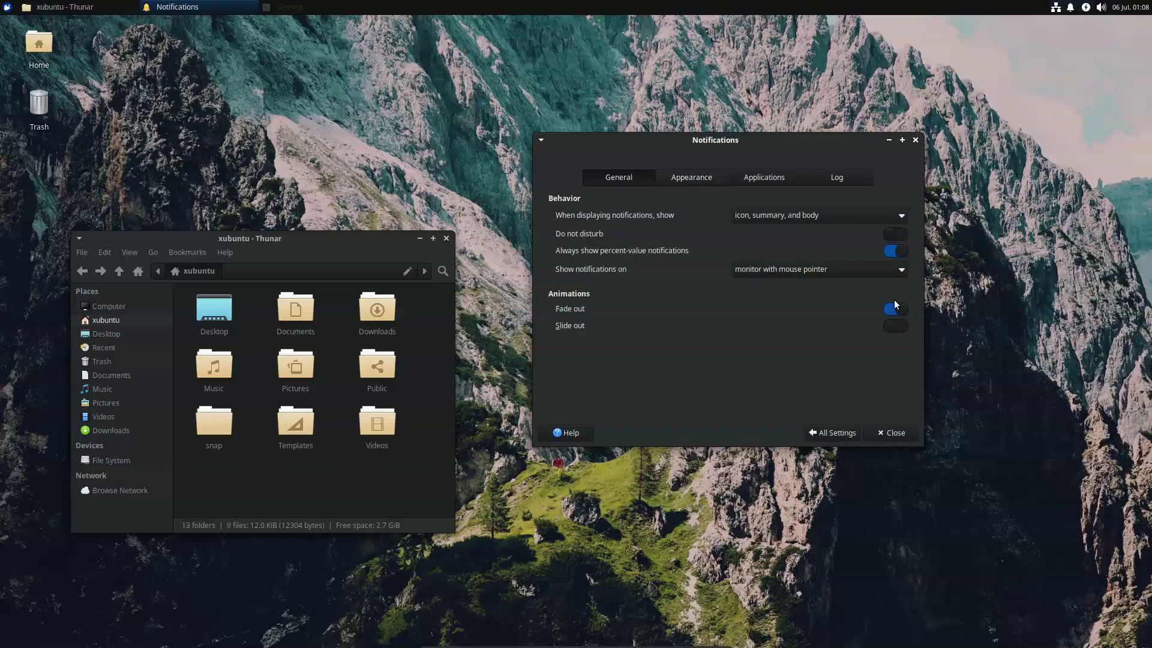
{"action": "left_click", "coordinate": [841, 219]}
{"action": "left_click", "coordinate": [840, 219]}
{"action": "left_click", "coordinate": [831, 272]}
{"action": "left_click", "coordinate": [831, 271]}
{"action": "left_click", "coordinate": [669, 181]}
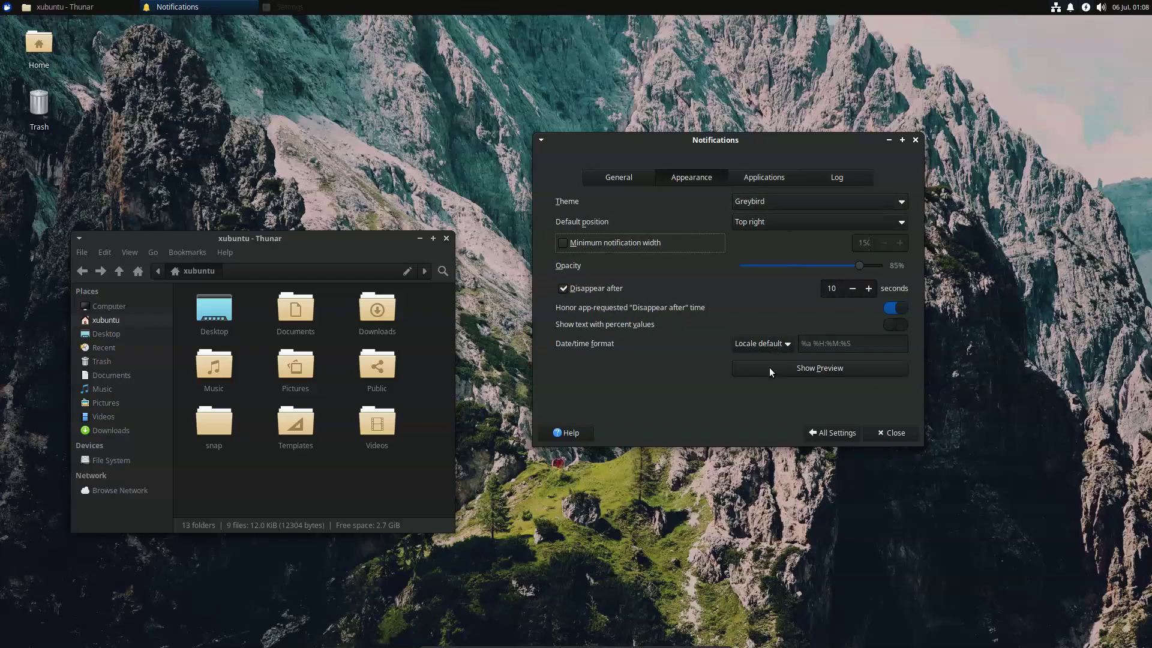
{"action": "left_click", "coordinate": [738, 180]}
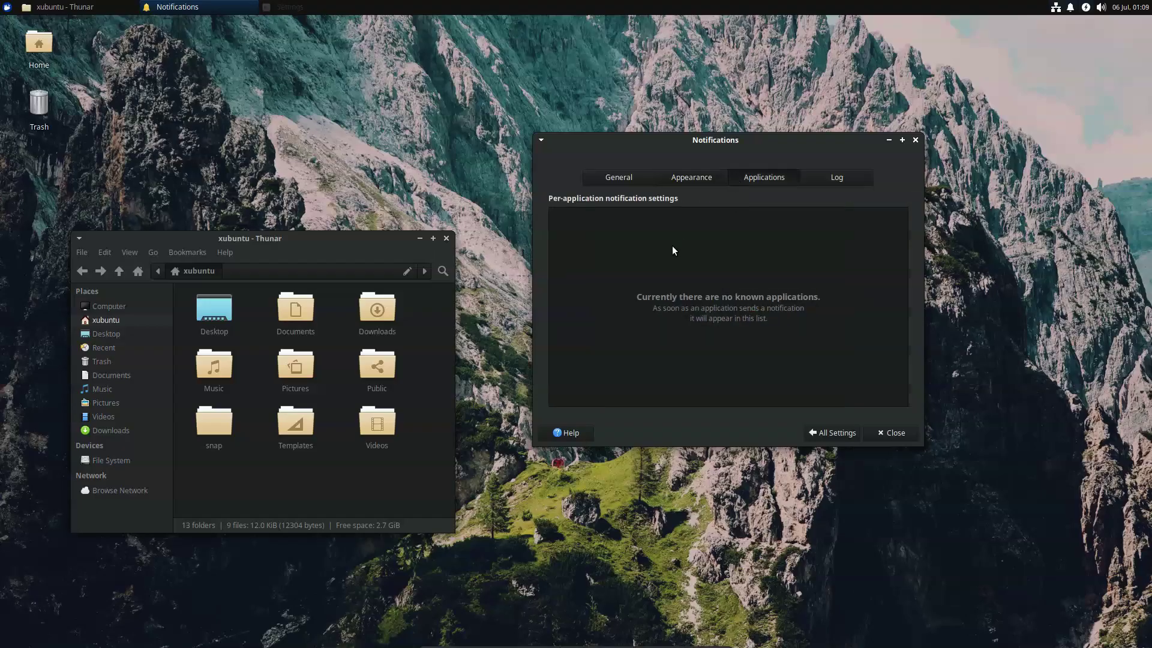
{"action": "left_click", "coordinate": [847, 177]}
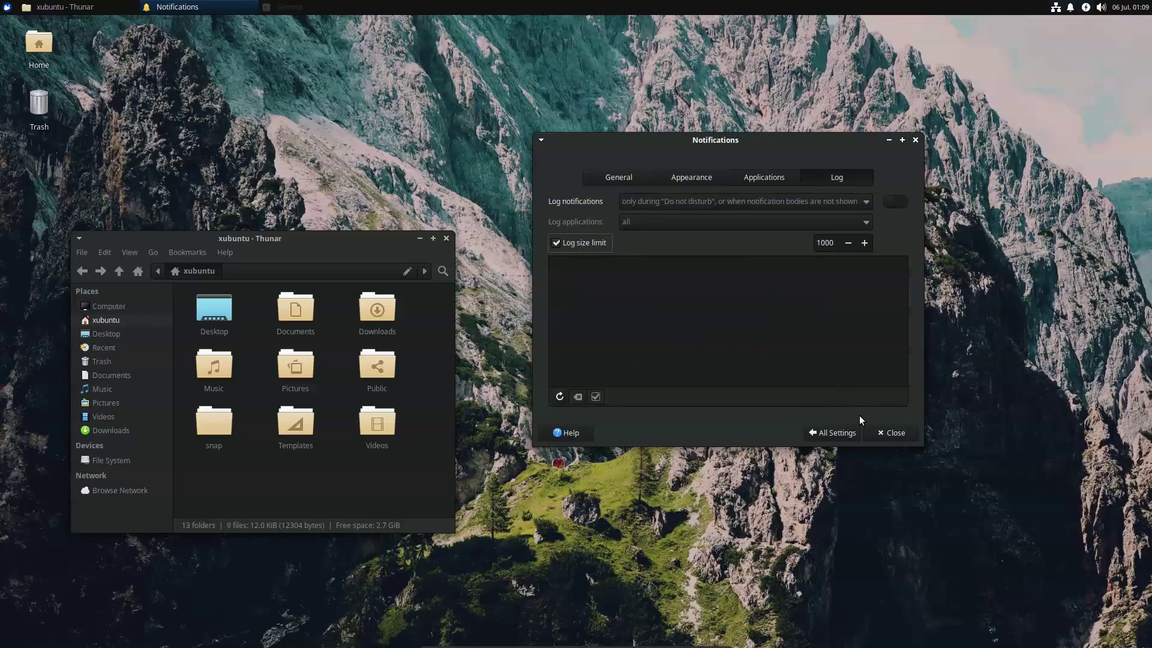
{"action": "left_click", "coordinate": [852, 437]}
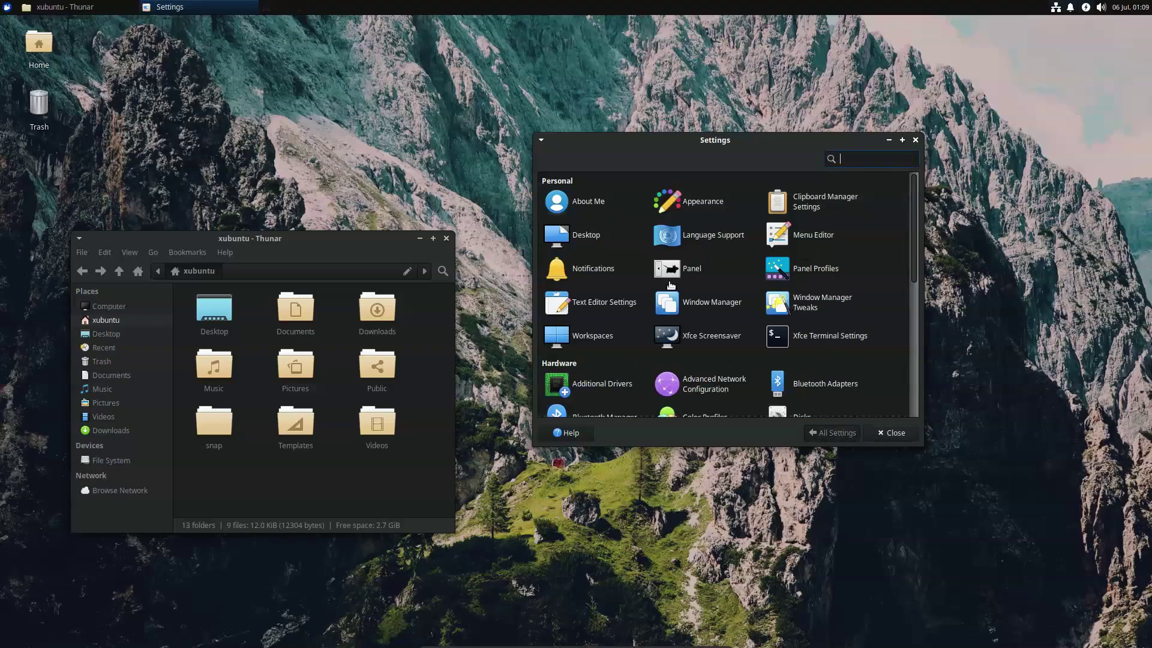
{"action": "left_click", "coordinate": [594, 269]}
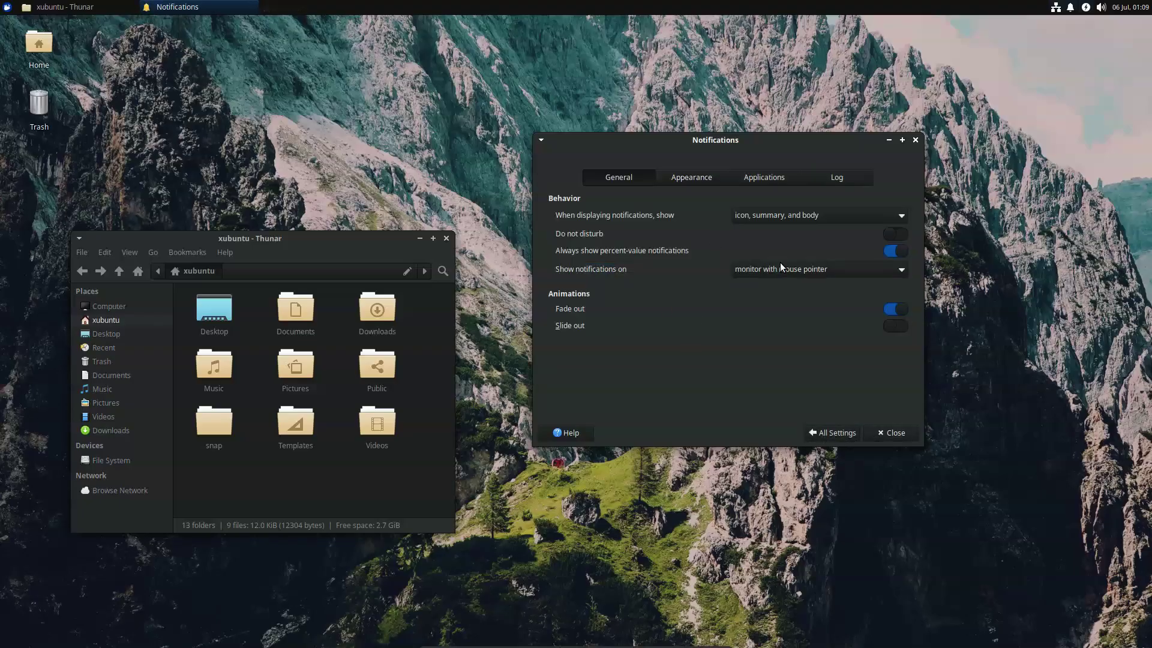
{"action": "left_click", "coordinate": [714, 178]}
{"action": "left_click", "coordinate": [755, 180]}
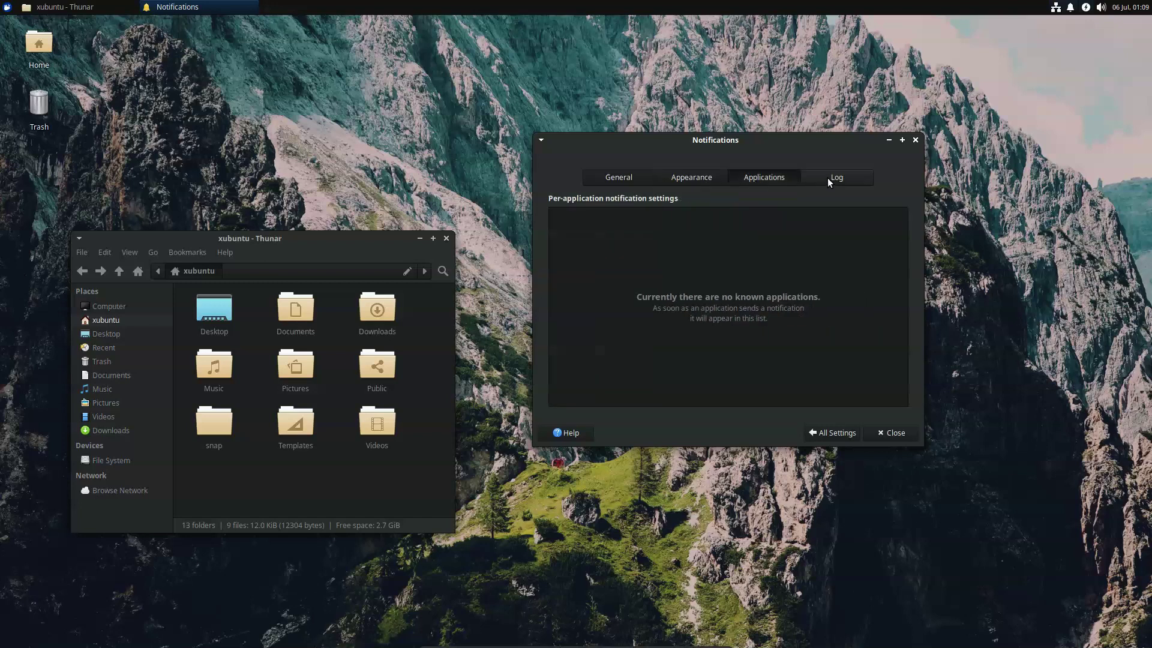
{"action": "left_click", "coordinate": [827, 178]}
{"action": "left_click", "coordinate": [840, 436]}
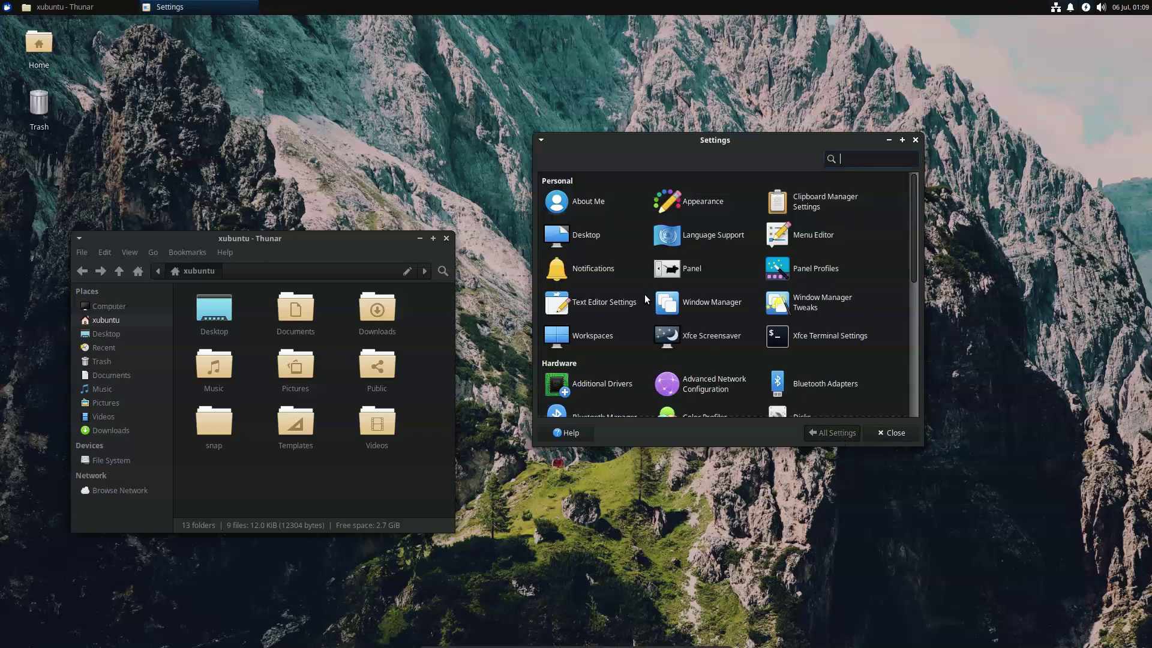
{"action": "left_click", "coordinate": [693, 269]}
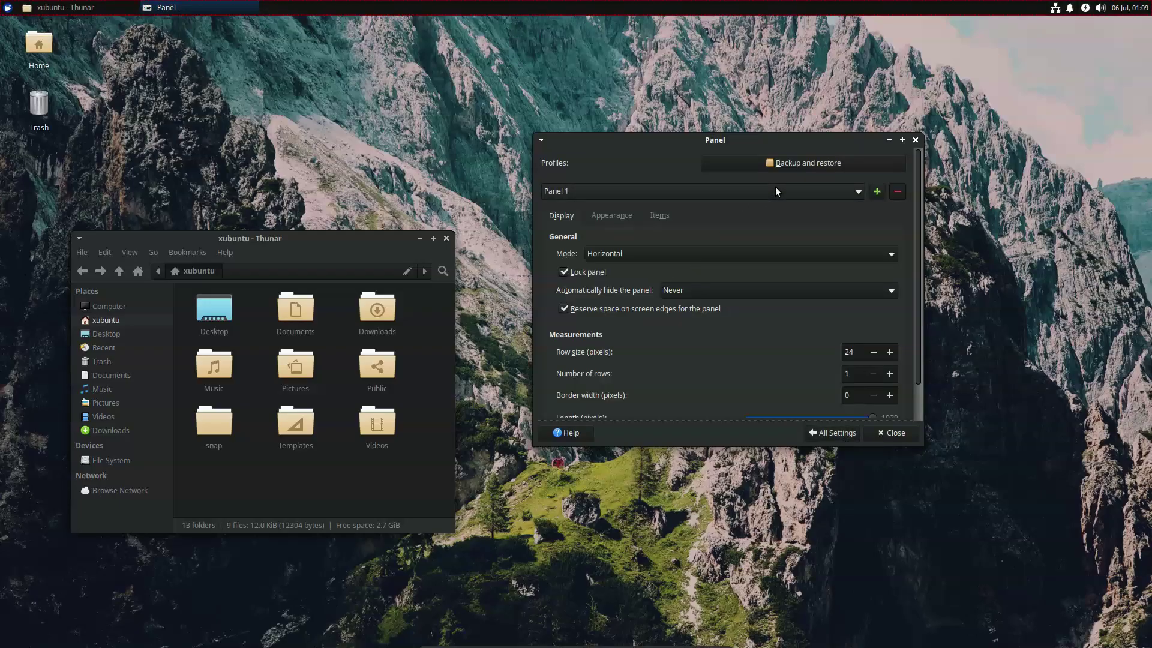
{"action": "left_click", "coordinate": [891, 257]}
{"action": "left_click", "coordinate": [890, 257]}
{"action": "left_click", "coordinate": [888, 291]}
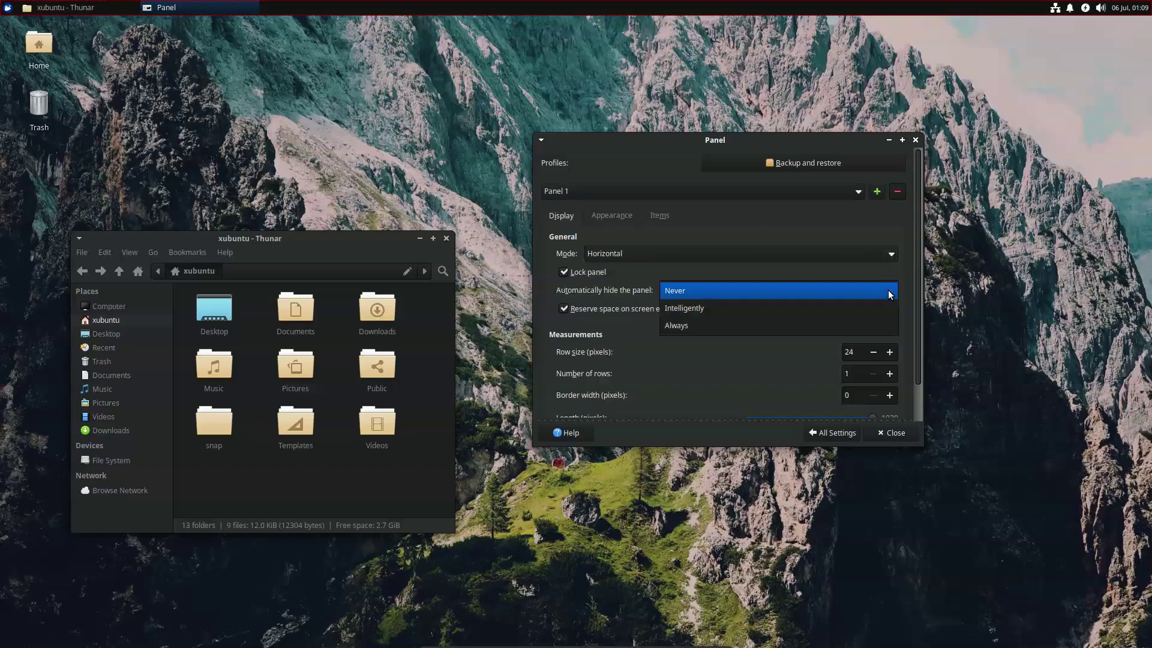
{"action": "left_click", "coordinate": [888, 290]}
{"action": "left_click", "coordinate": [848, 193]}
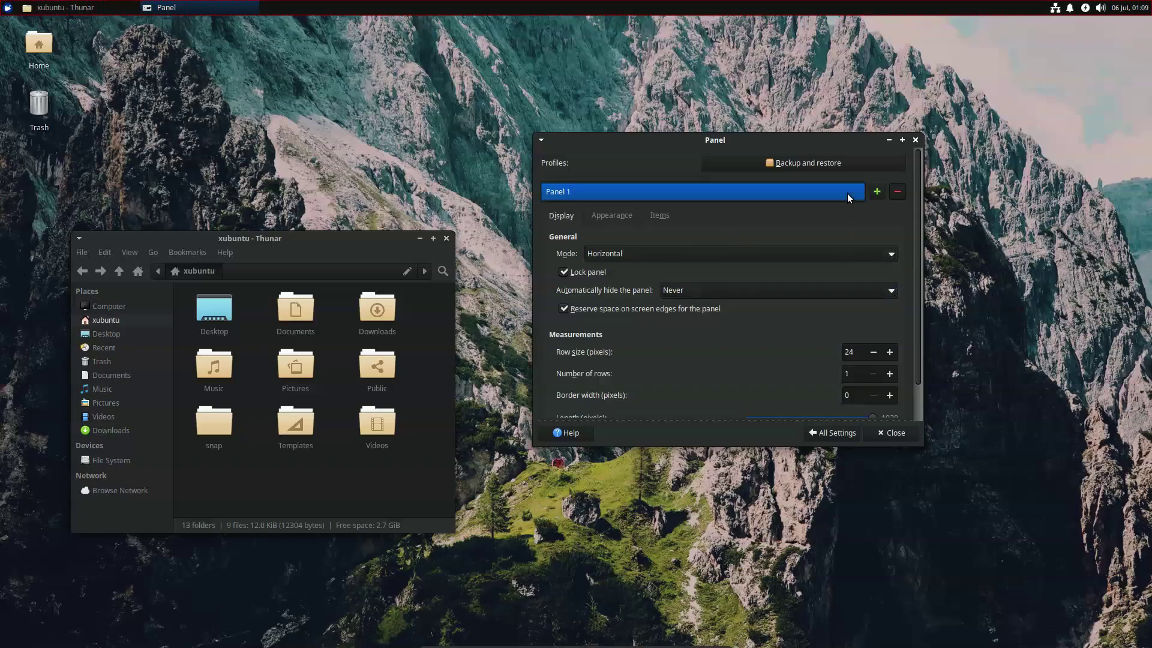
{"action": "left_click", "coordinate": [847, 193]}
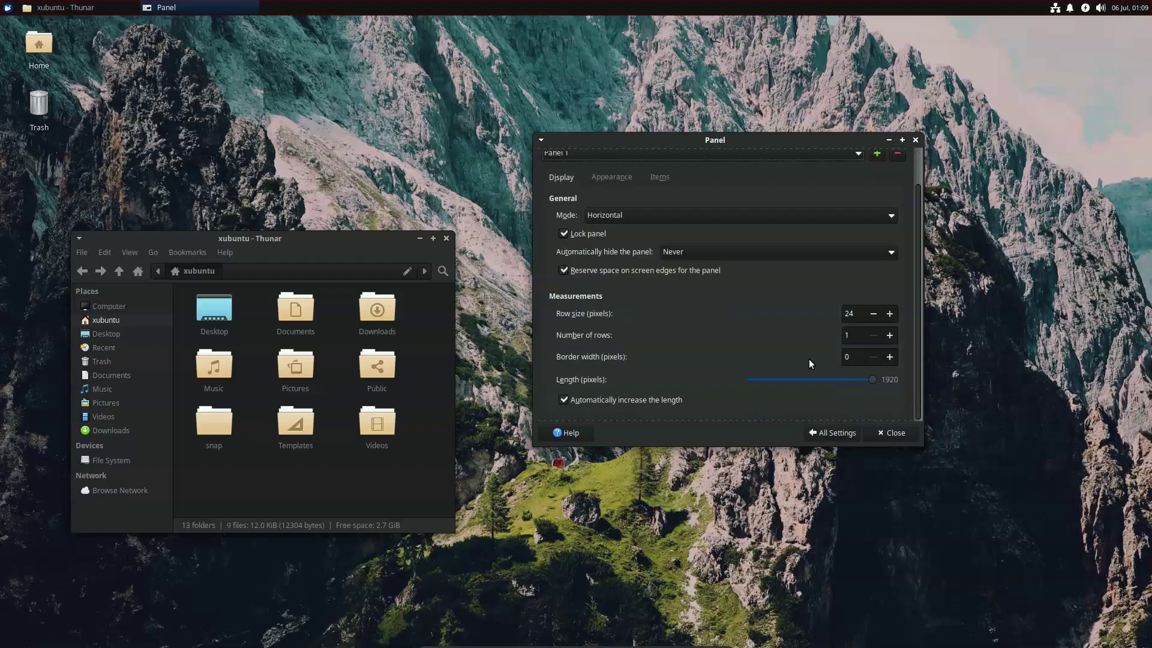
{"action": "left_click", "coordinate": [810, 436]}
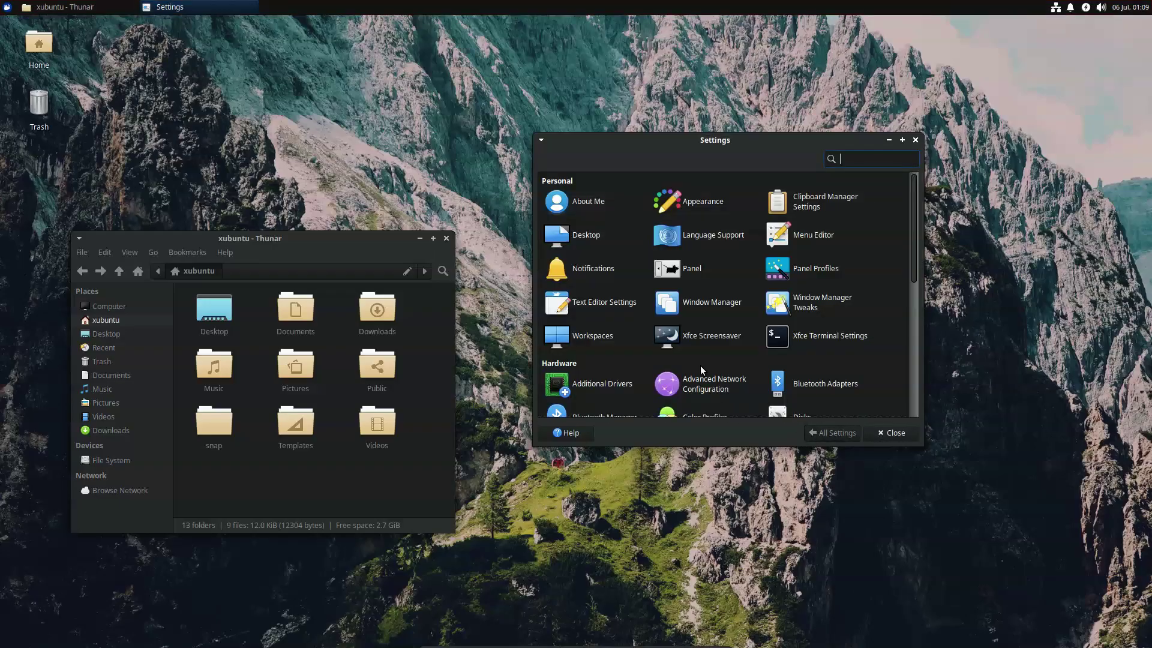
{"action": "left_click", "coordinate": [809, 269]}
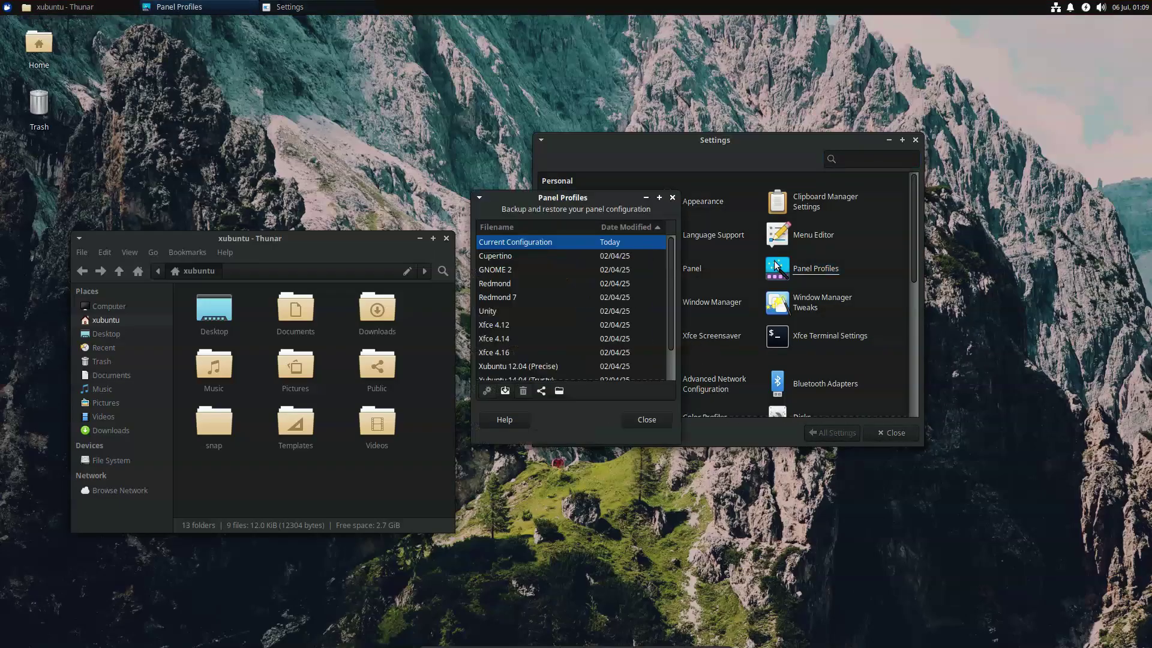
{"action": "scroll", "coordinate": [533, 320], "scroll_direction": "down", "scroll_amount": 2}
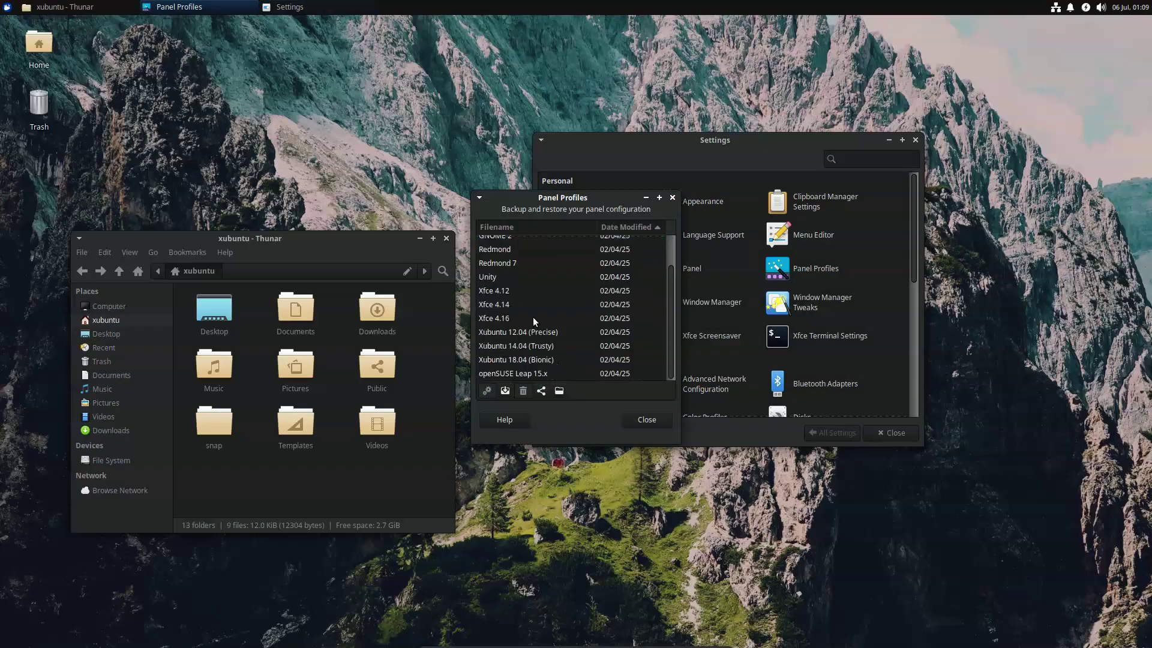
{"action": "left_click", "coordinate": [654, 423]}
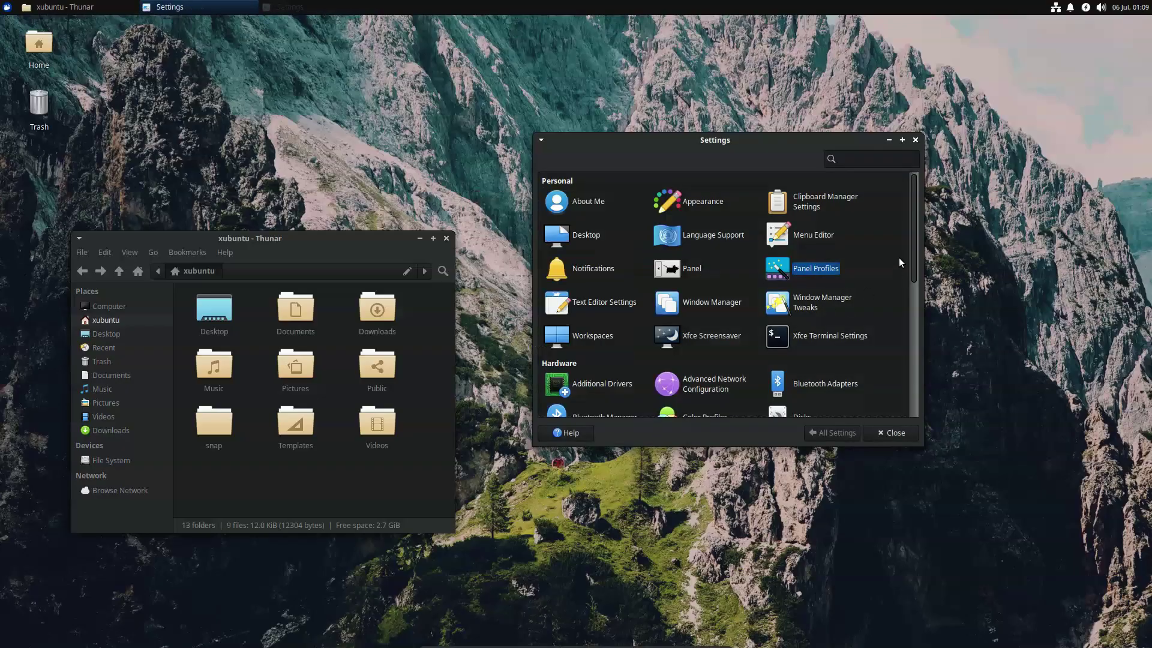
{"action": "left_click", "coordinate": [620, 306]}
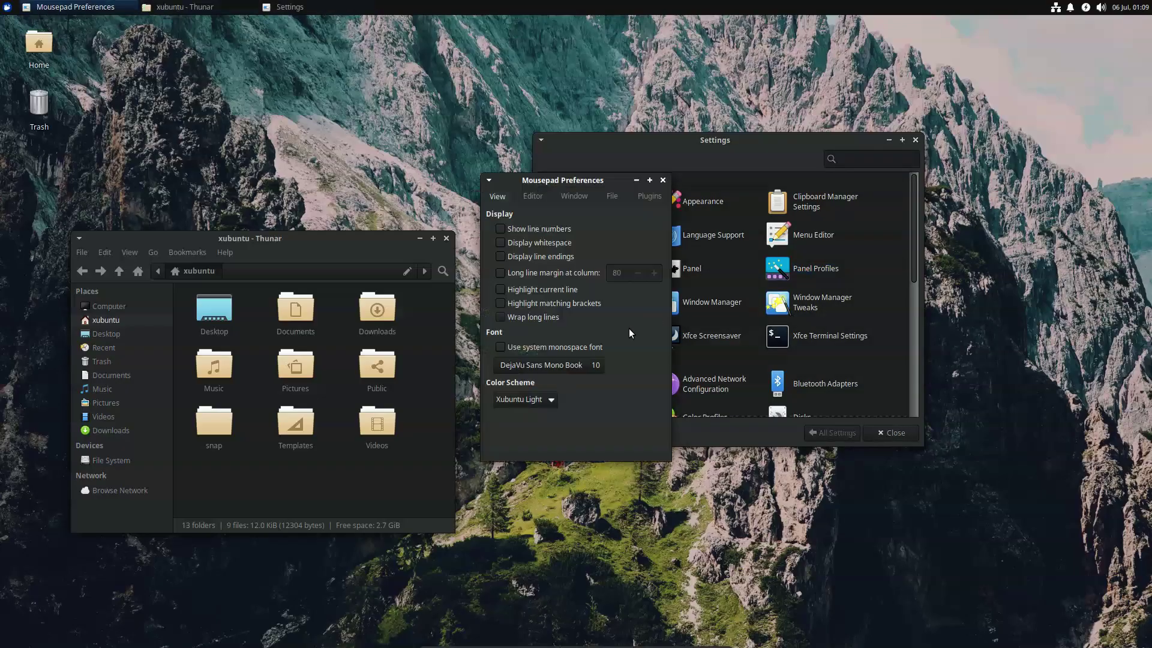
{"action": "left_click", "coordinate": [533, 195]}
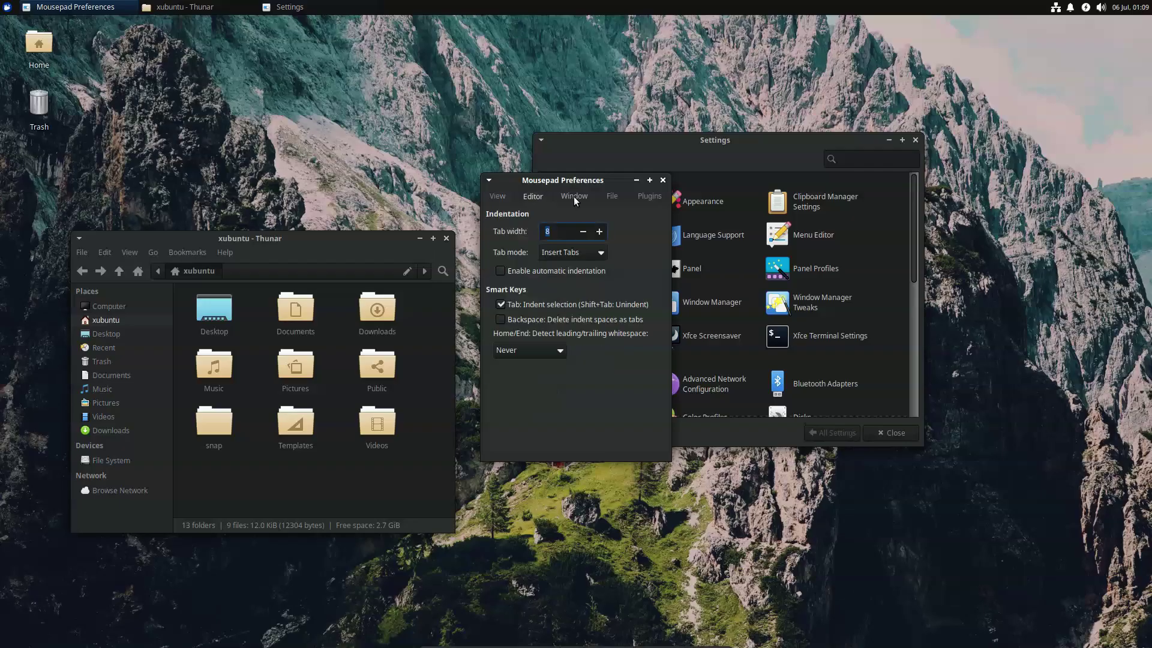
{"action": "left_click", "coordinate": [574, 196]}
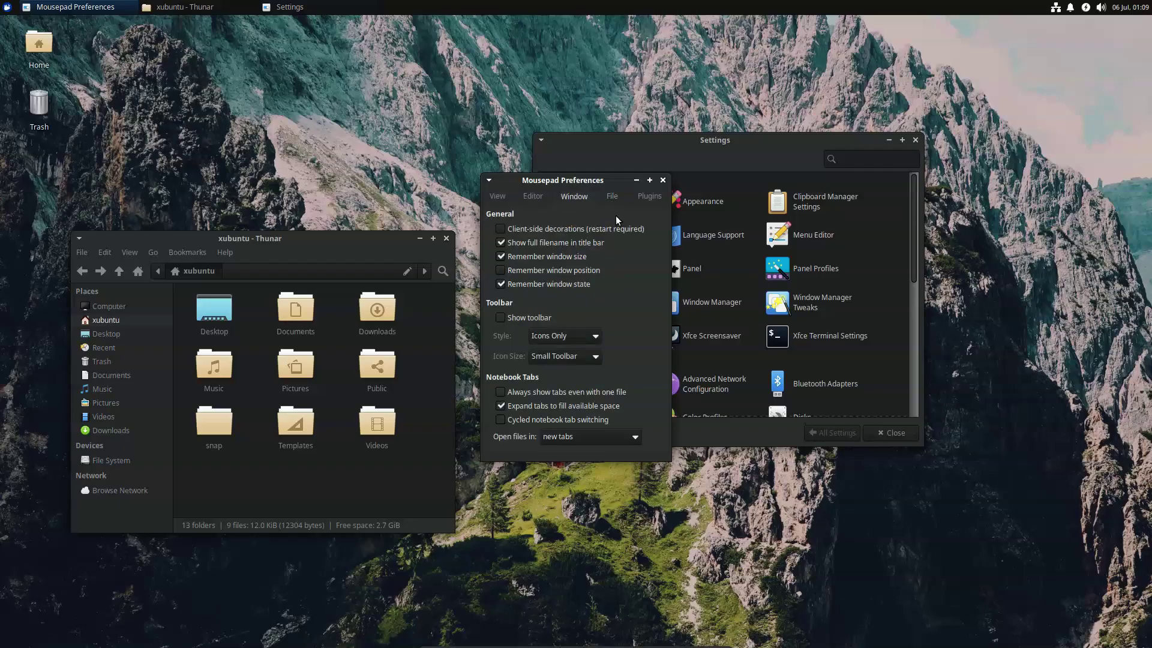
{"action": "left_click", "coordinate": [611, 198]}
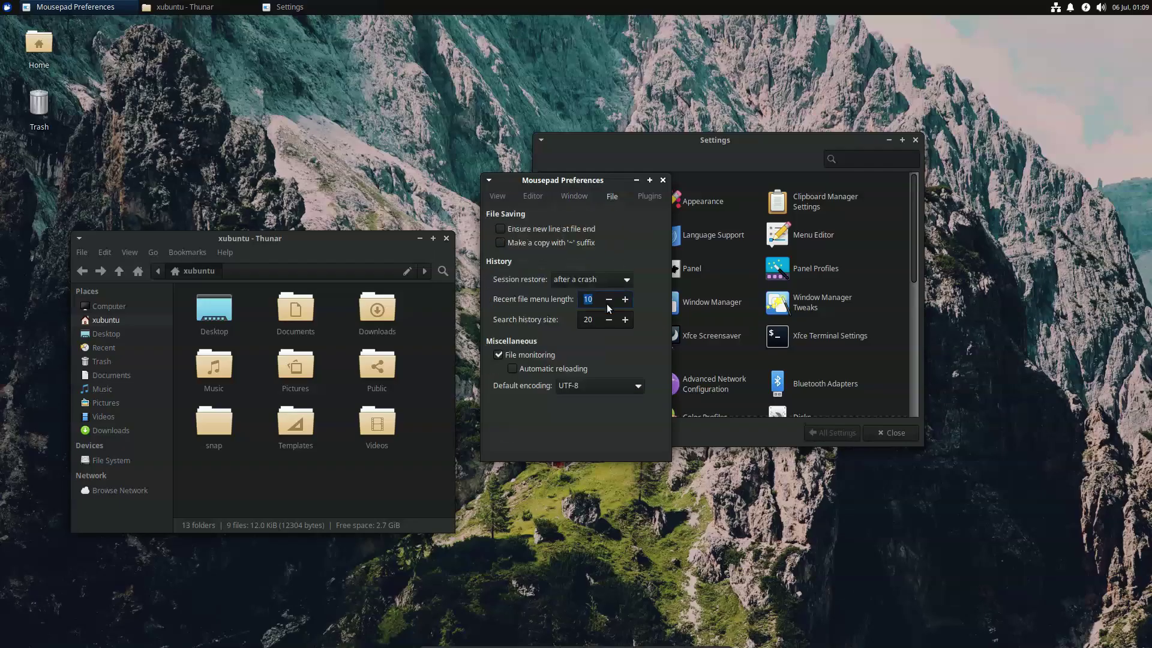
{"action": "left_click", "coordinate": [649, 196]}
{"action": "left_click", "coordinate": [663, 180]}
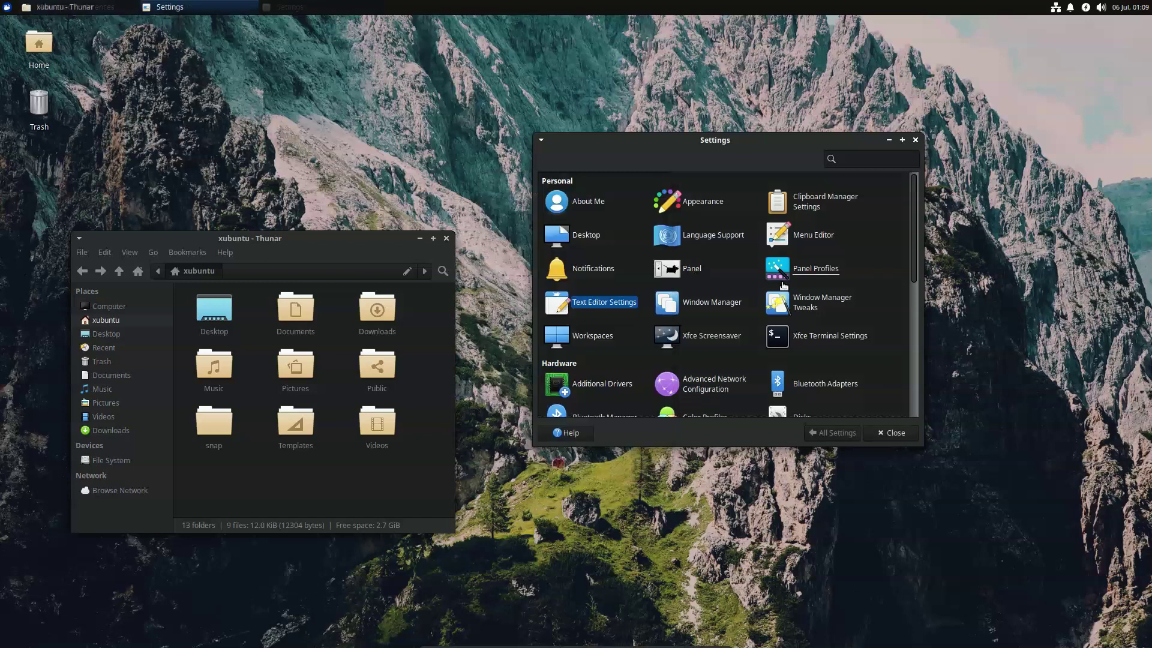
- Preview the Greybird-compact, Greybird-accessibility, Greybird, Default-xhdpi, Default-hdpi and Daloa window themes
{"action": "left_click", "coordinate": [702, 303]}
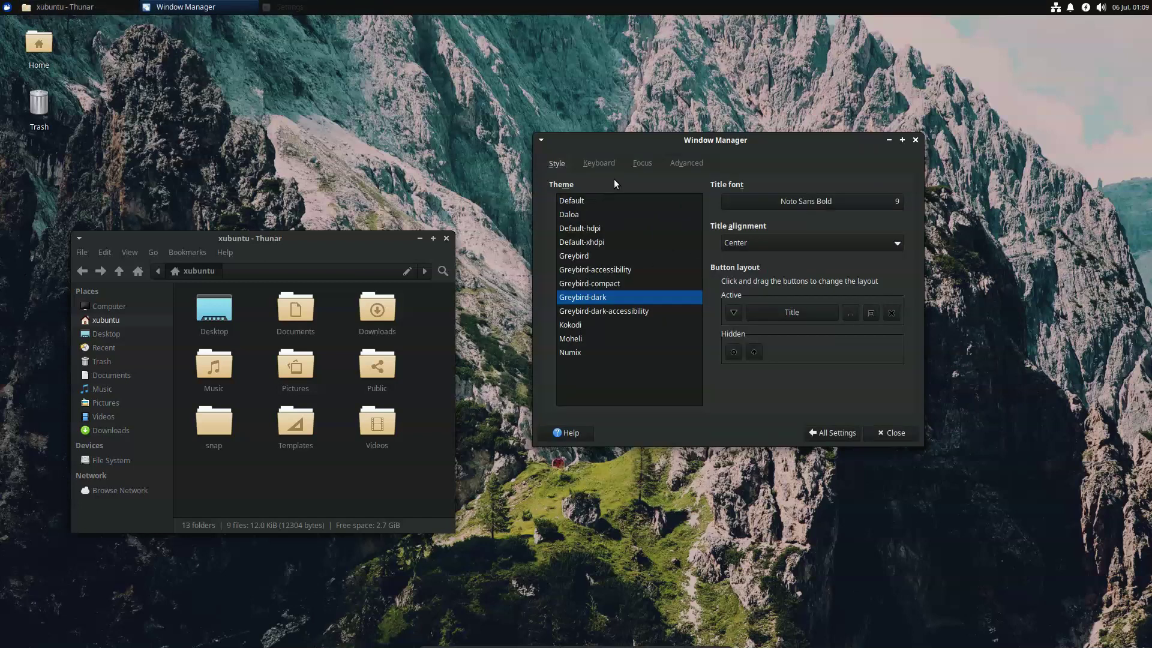
{"action": "left_click", "coordinate": [605, 283]}
{"action": "left_click", "coordinate": [604, 269]}
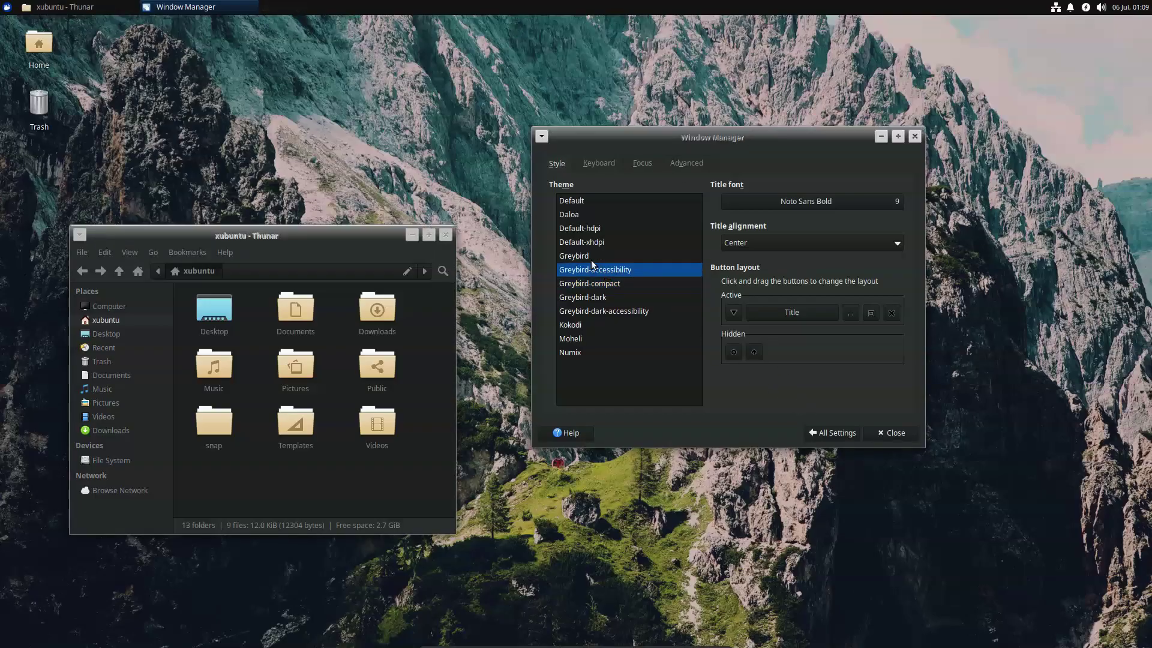
{"action": "left_click", "coordinate": [585, 255]}
{"action": "left_click", "coordinate": [584, 243]}
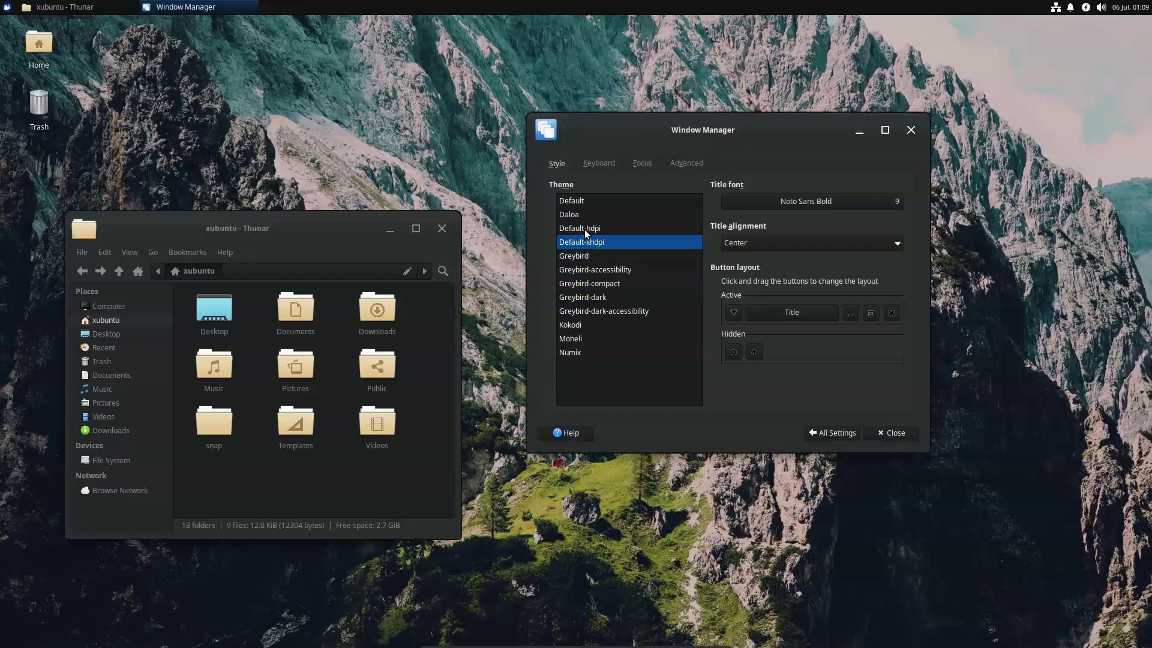
{"action": "left_click", "coordinate": [585, 229]}
{"action": "left_click", "coordinate": [581, 215]}
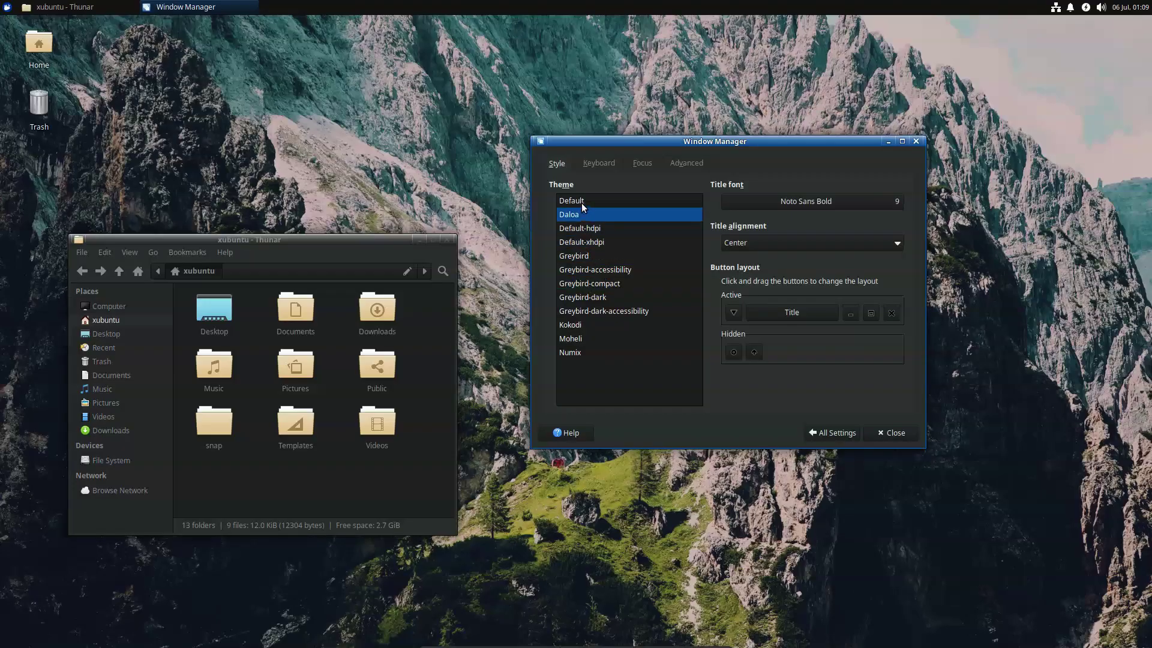
- Preview Default, Numix, Moheli, Kokodi, Greybird-dark-accessibility, reselect Greybird-dark, and show keyboard shortcuts
{"action": "left_click", "coordinate": [581, 203]}
{"action": "left_click", "coordinate": [588, 348]}
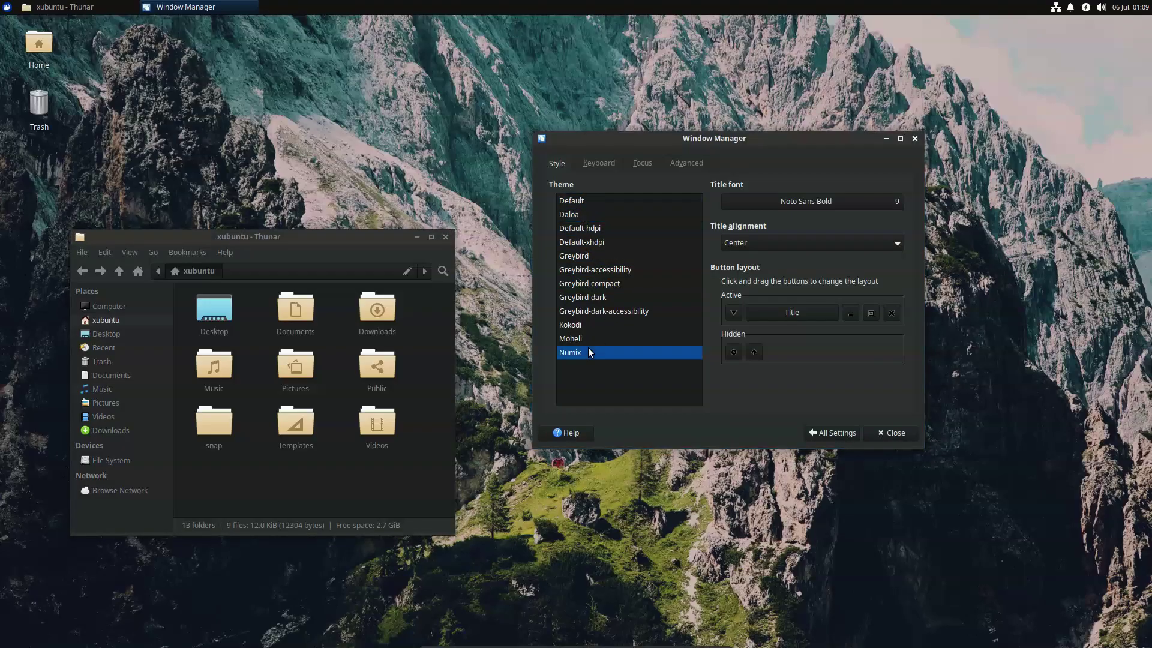
{"action": "left_click", "coordinate": [587, 339]}
{"action": "left_click", "coordinate": [583, 326]}
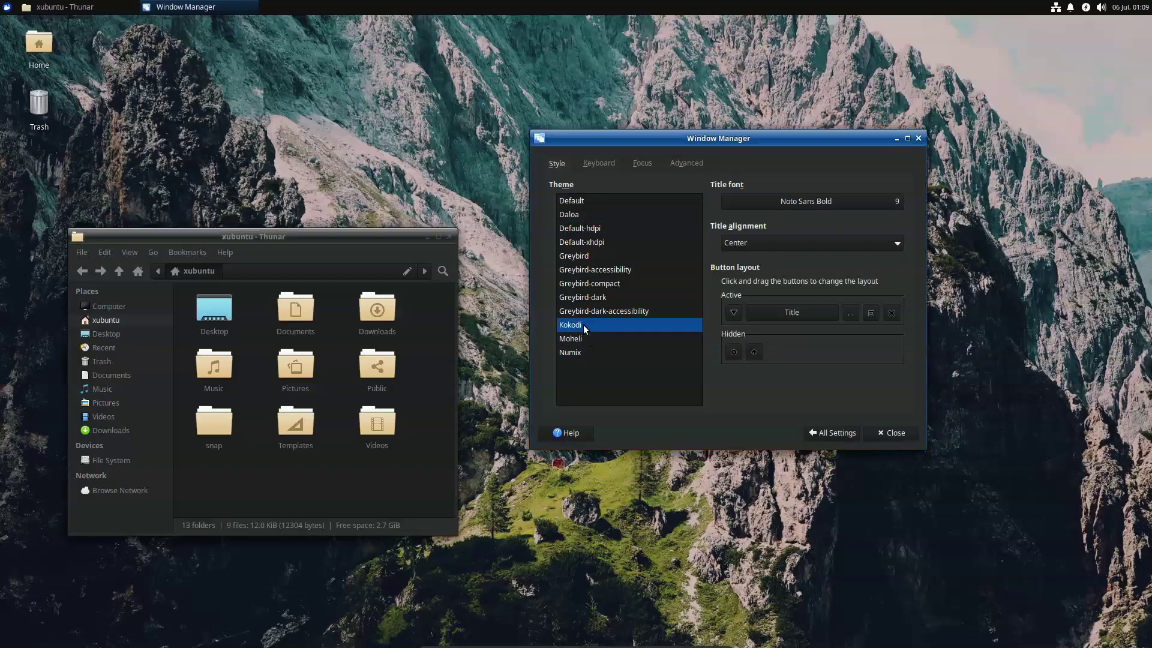
{"action": "left_click", "coordinate": [586, 312]}
{"action": "left_click", "coordinate": [586, 299]}
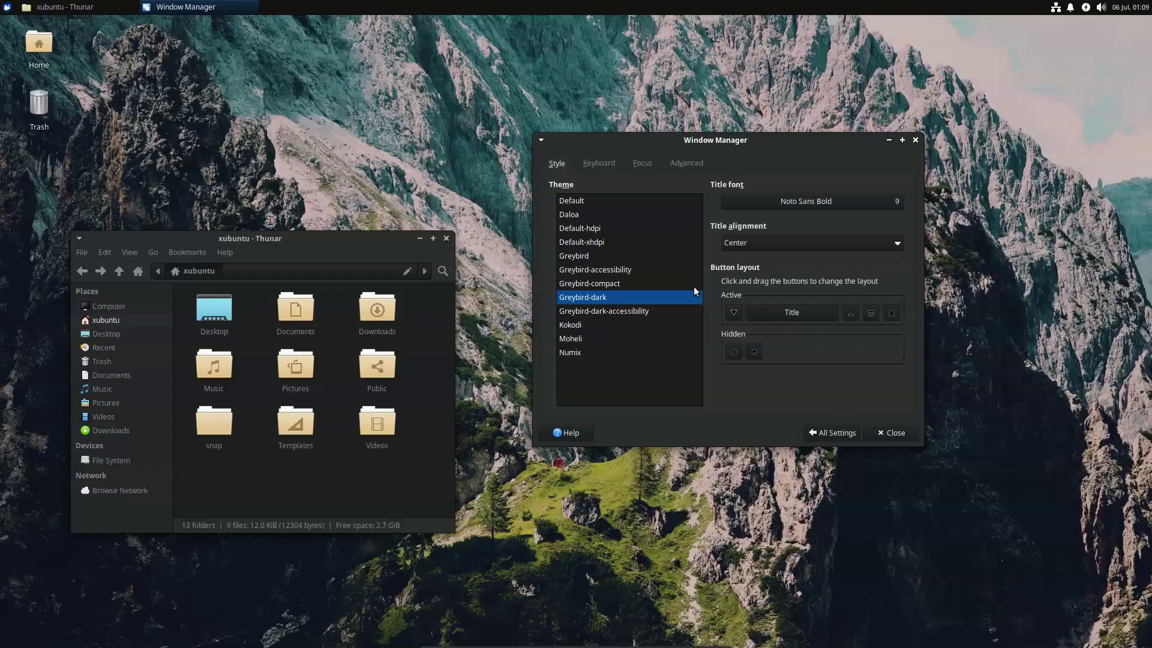
{"action": "left_click", "coordinate": [598, 162]}
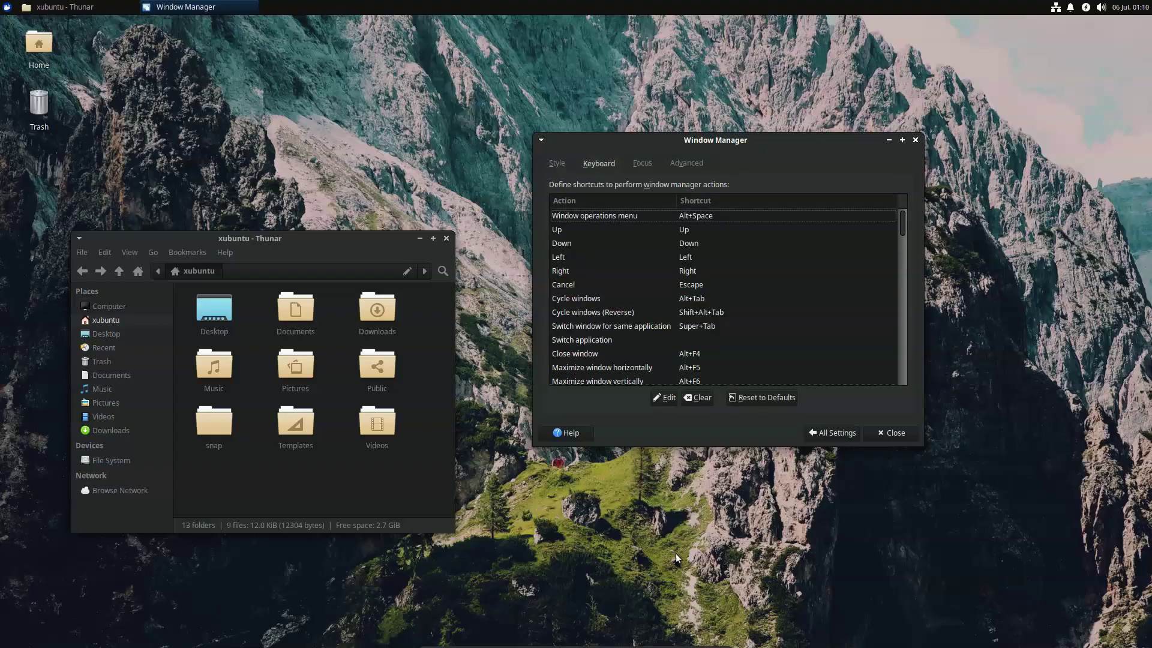
- Review the Window Manager Focus and Advanced pages unchanged, then return to the settings overview
{"action": "left_click", "coordinate": [691, 640]}
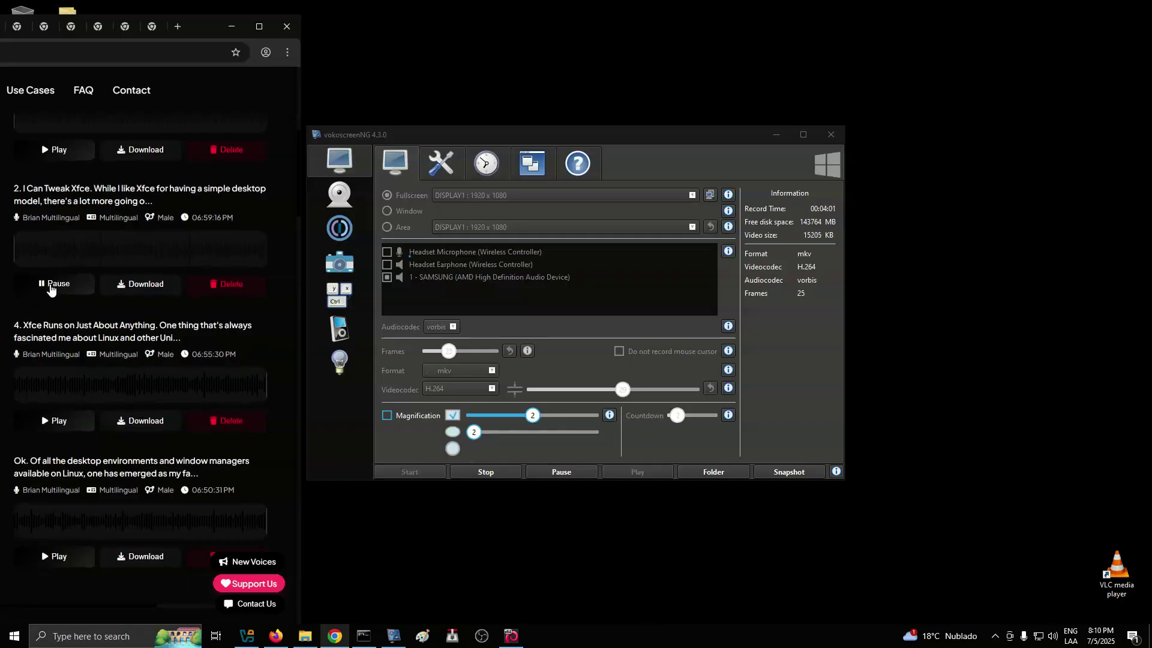
{"action": "left_click", "coordinate": [45, 283]}
{"action": "left_click", "coordinate": [510, 637]}
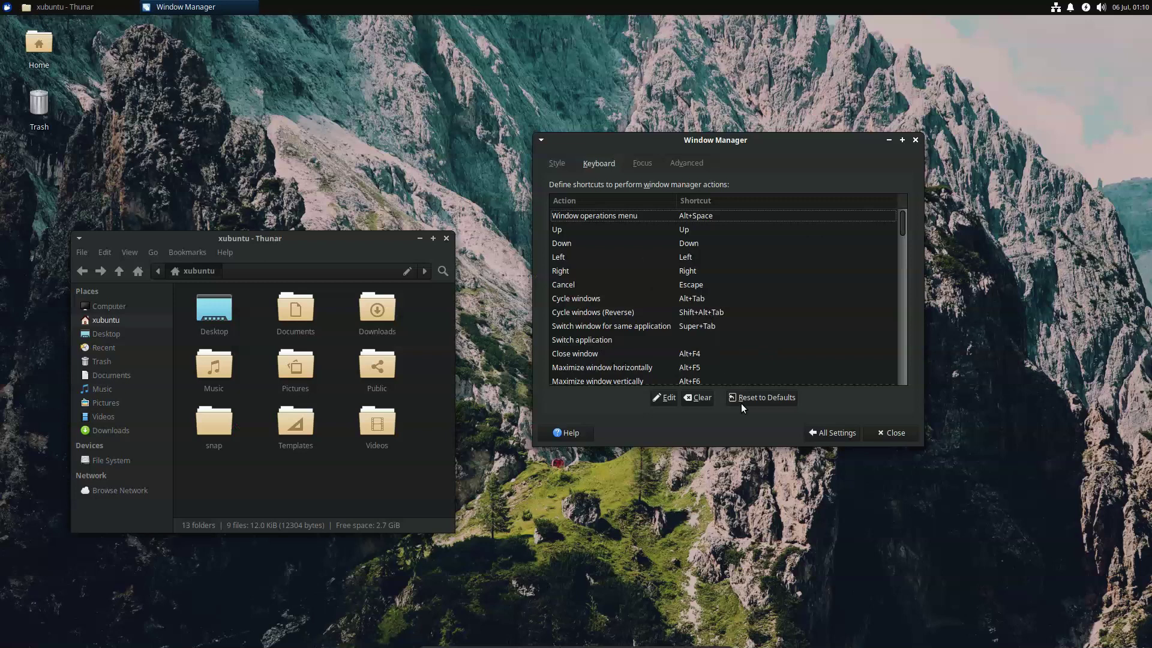
{"action": "left_click", "coordinate": [645, 169]}
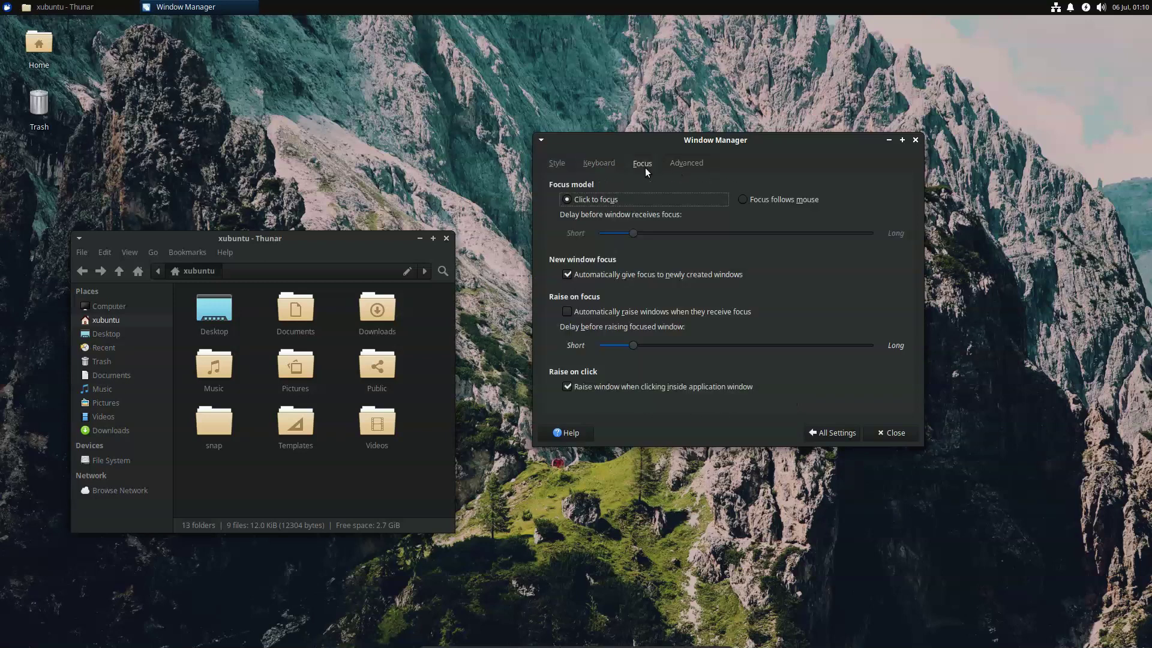
{"action": "left_click", "coordinate": [684, 166]}
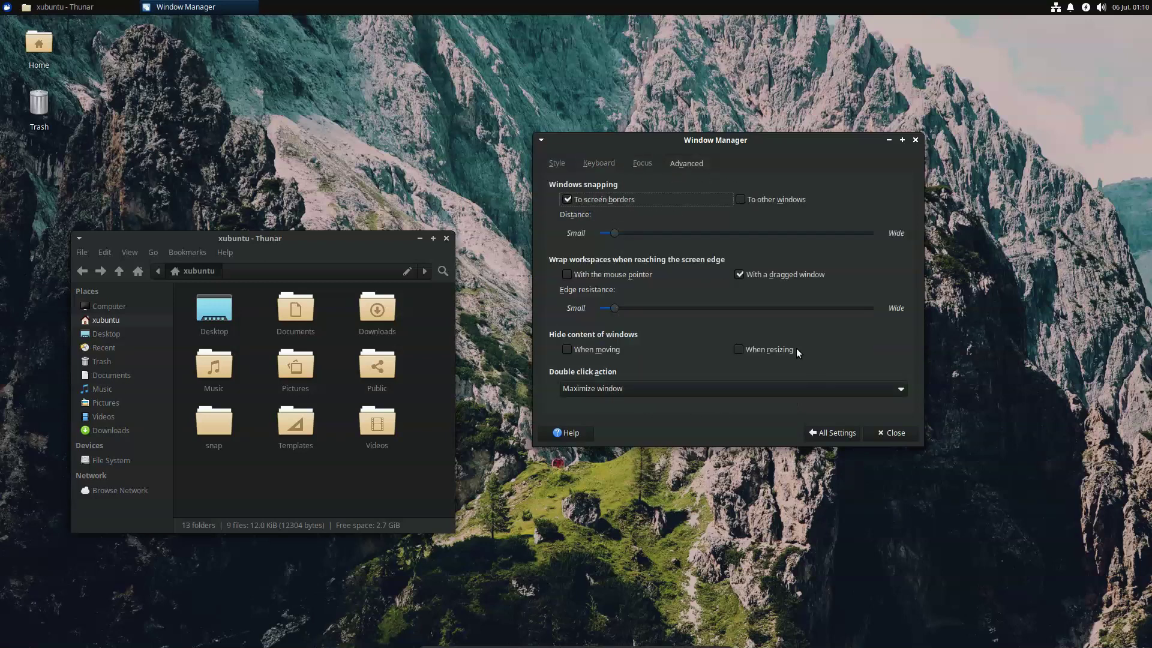
{"action": "left_click", "coordinate": [833, 442]}
- Browse the Focus, Accessibility, Workspaces, Placement and Compositor pages in Window Manager Tweaks
{"action": "left_click", "coordinate": [794, 318]}
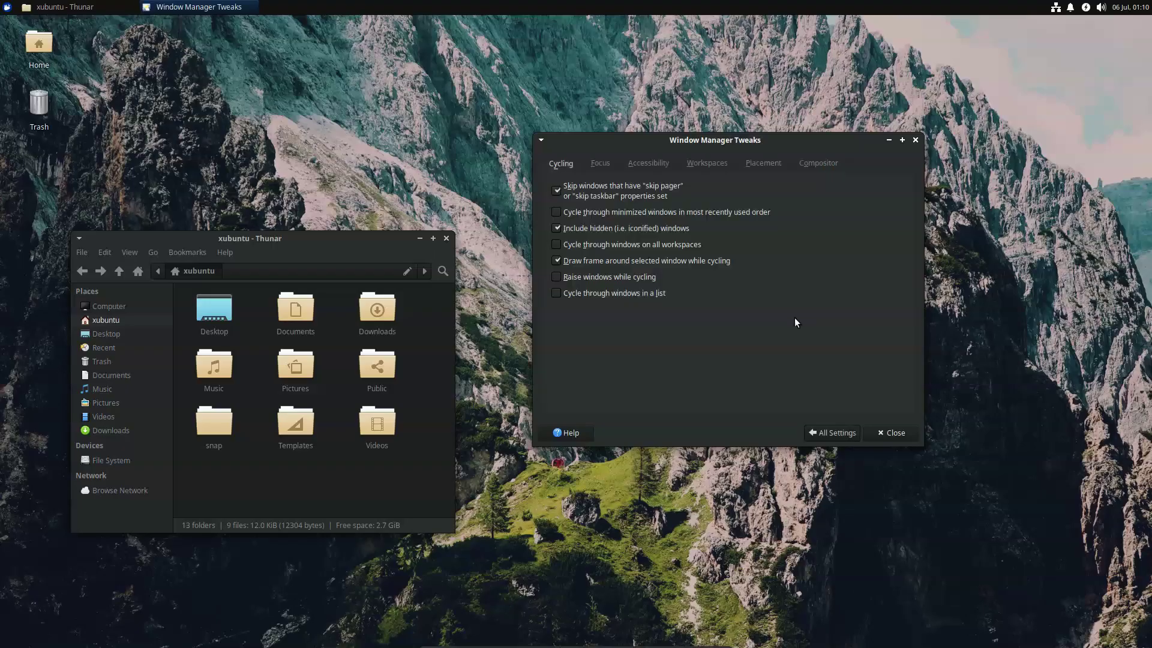
{"action": "left_click", "coordinate": [588, 170]}
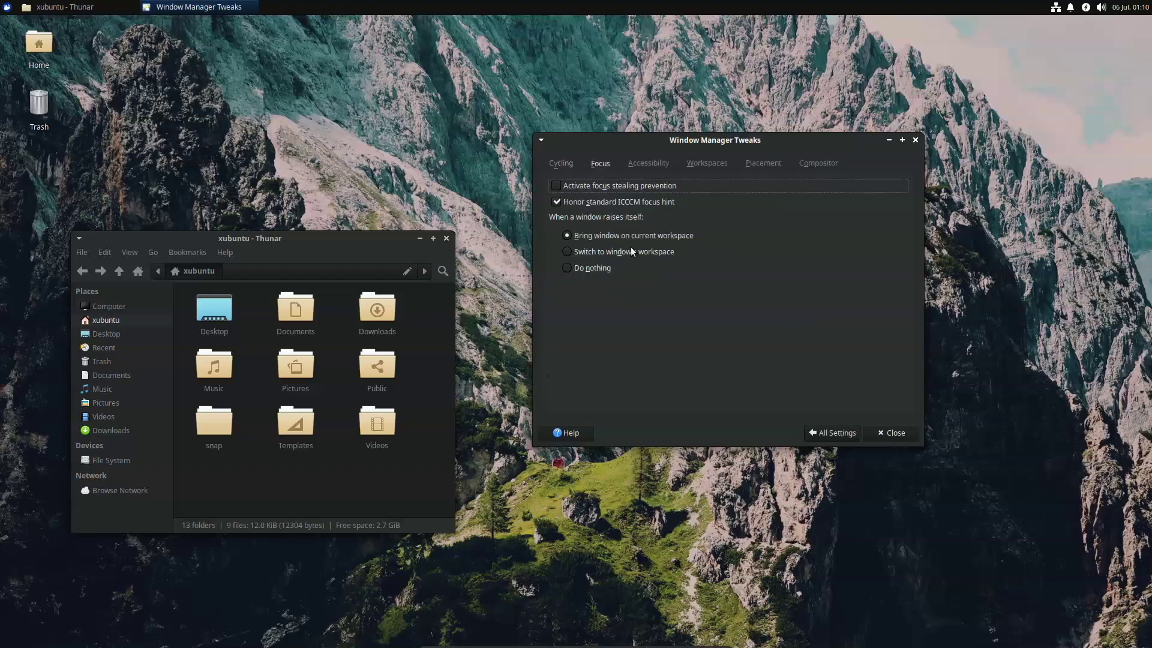
{"action": "left_click", "coordinate": [658, 163]}
{"action": "left_click", "coordinate": [709, 168]}
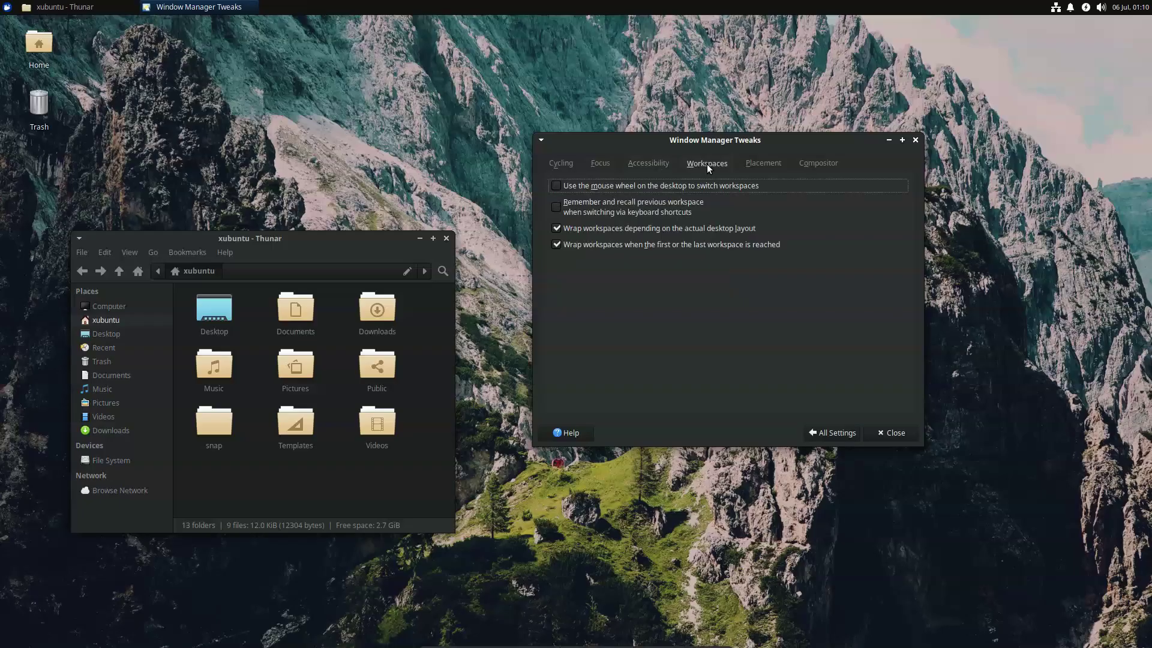
{"action": "left_click", "coordinate": [767, 173]}
{"action": "left_click", "coordinate": [822, 172]}
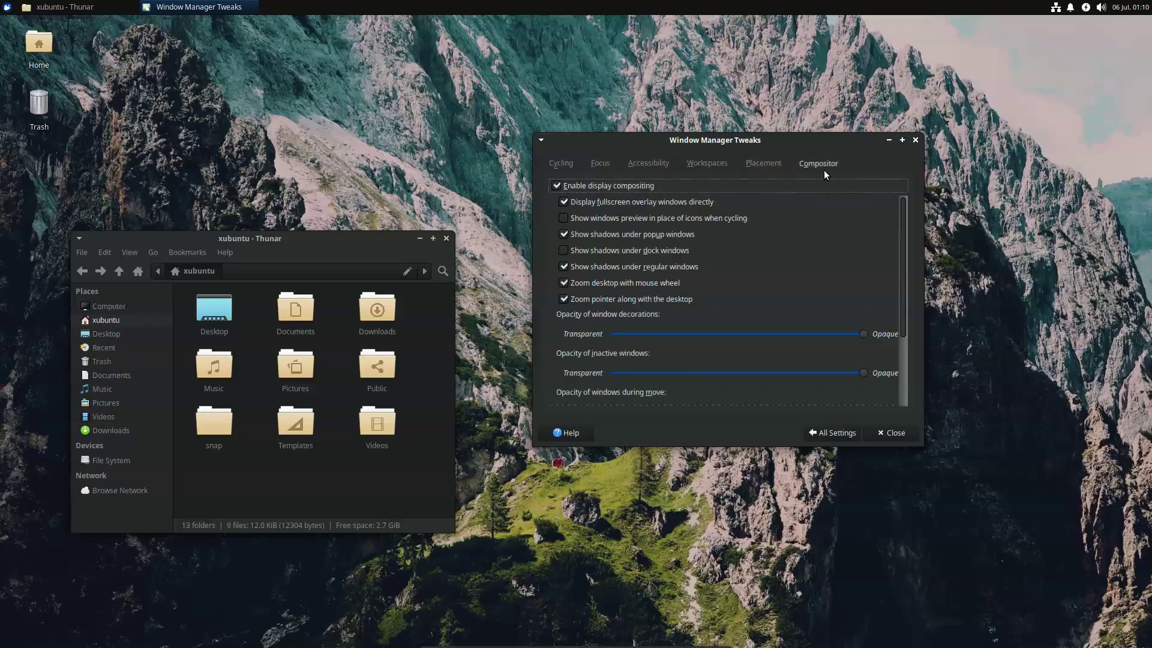
{"action": "scroll", "coordinate": [847, 370], "scroll_direction": "down", "scroll_amount": 10}
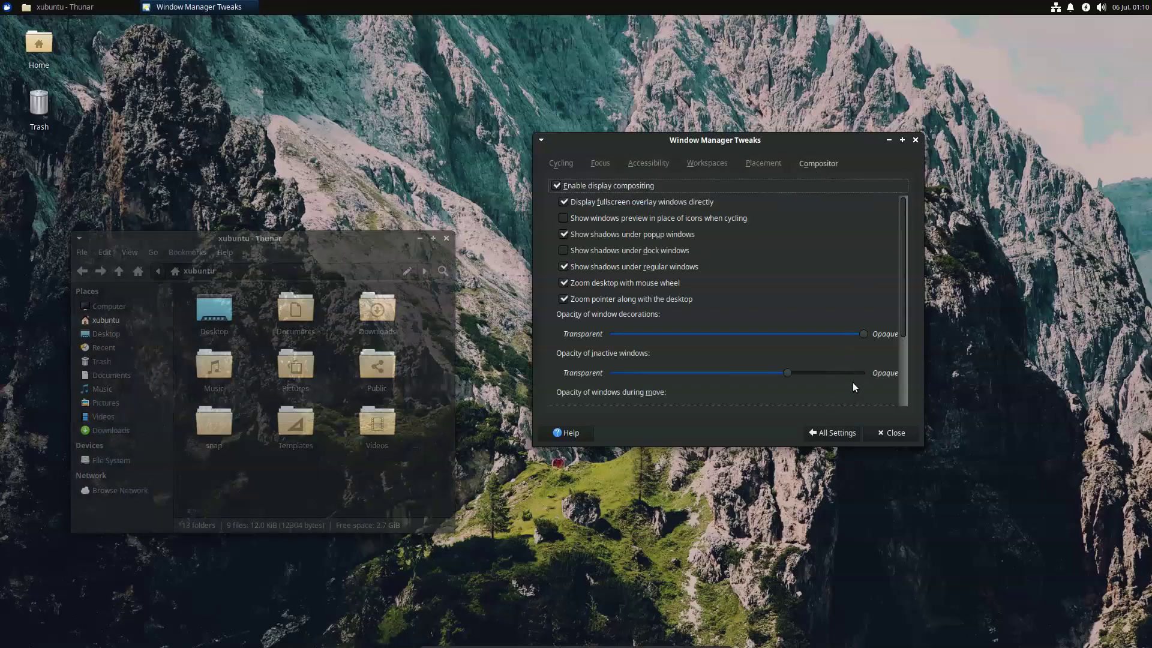
{"action": "scroll", "coordinate": [673, 376], "scroll_direction": "down", "scroll_amount": 2}
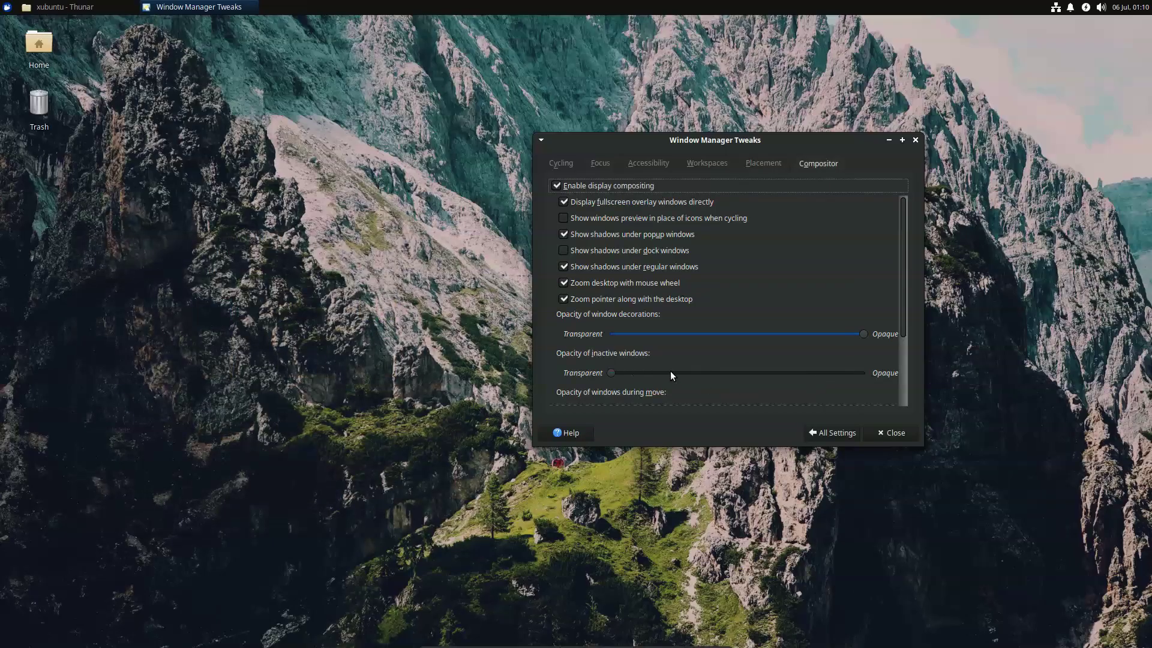
{"action": "scroll", "coordinate": [667, 369], "scroll_direction": "up", "scroll_amount": 8}
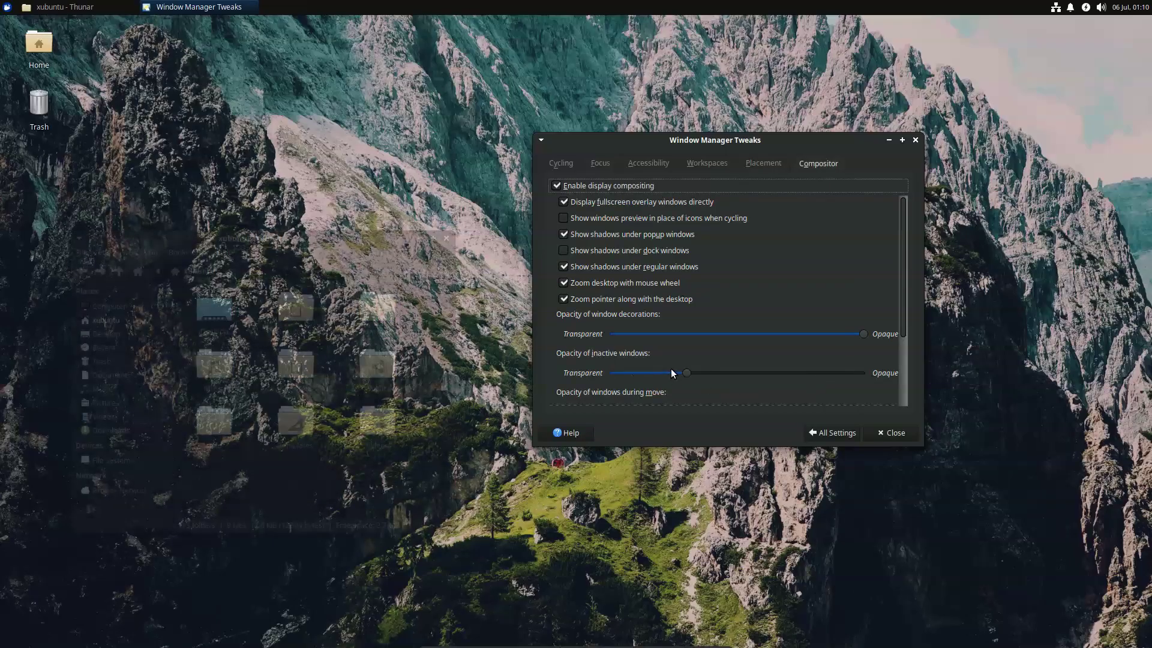
- Lower inactive-window opacity, compare against the file manager, then slide it back to Opaque
{"action": "left_click_drag", "start_coordinate": [741, 375], "coordinate": [757, 373]}
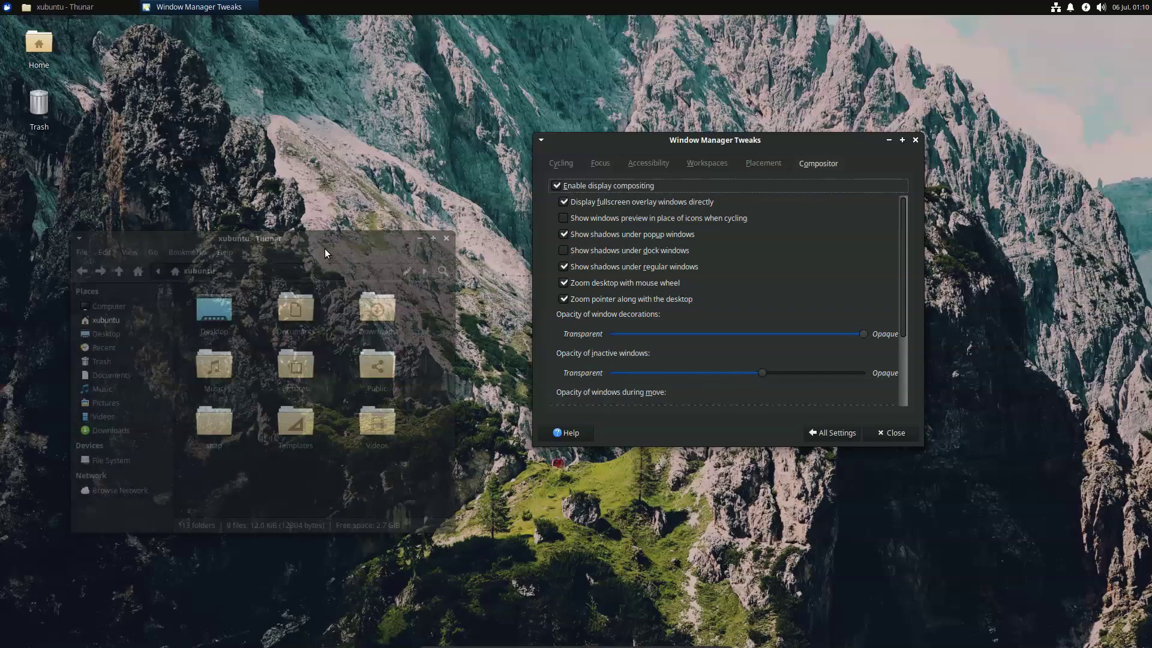
{"action": "left_click_drag", "start_coordinate": [326, 248], "coordinate": [351, 207]}
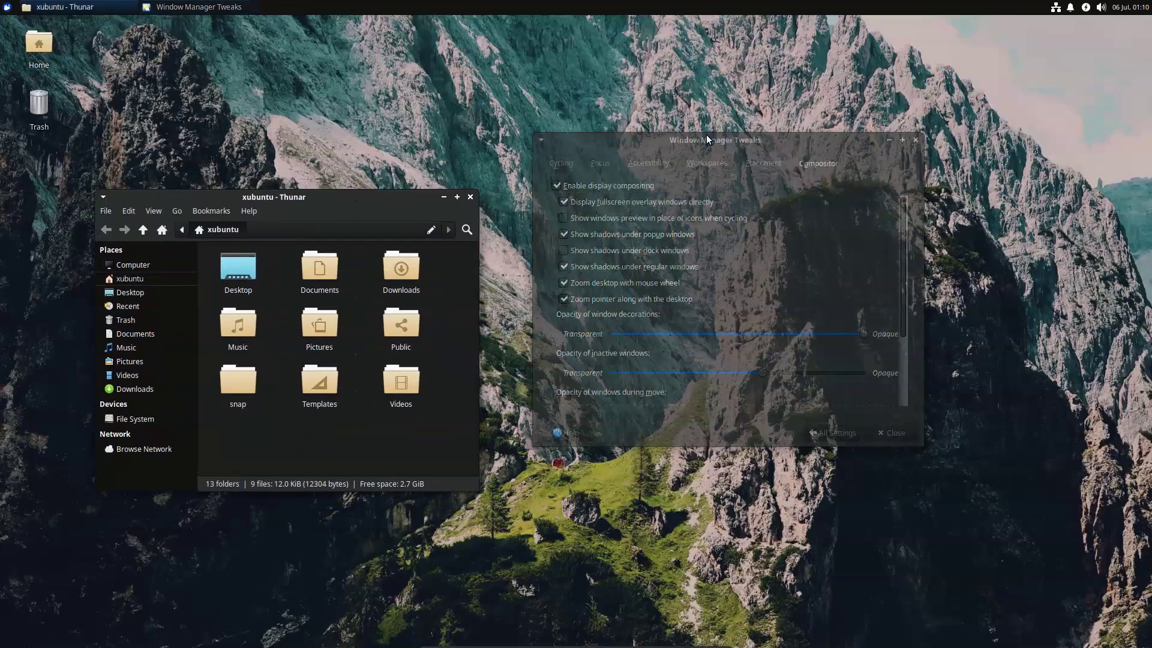
{"action": "left_click", "coordinate": [704, 143]}
{"action": "left_click", "coordinate": [362, 204]}
{"action": "left_click", "coordinate": [722, 313]}
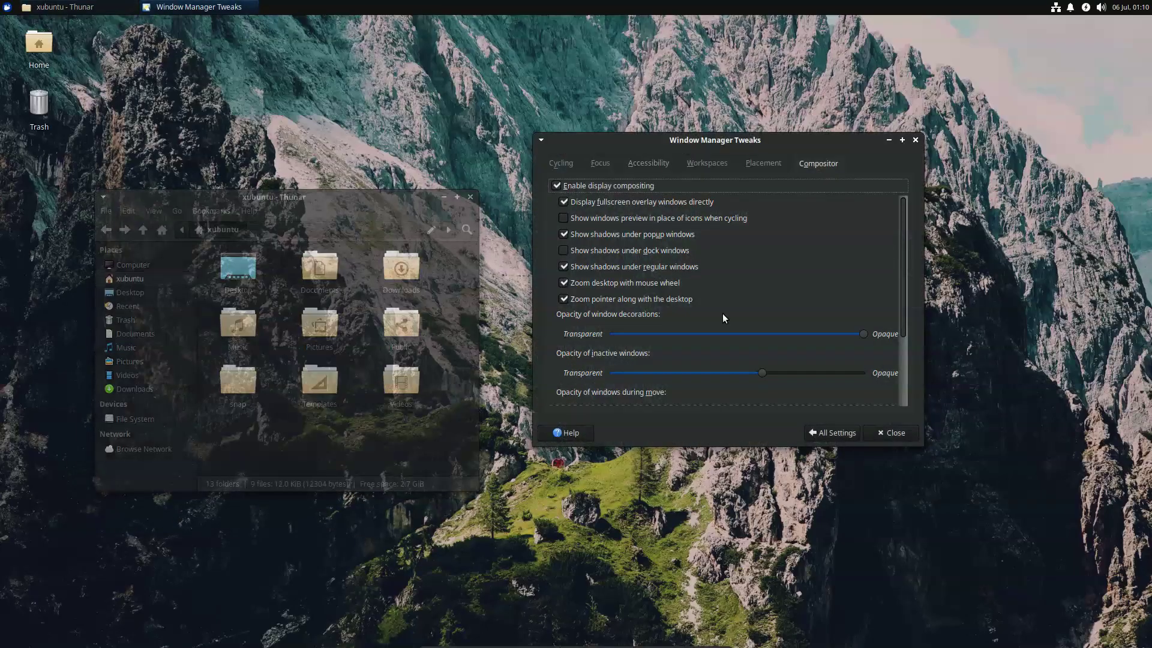
{"action": "scroll", "coordinate": [791, 372], "scroll_direction": "up", "scroll_amount": 5}
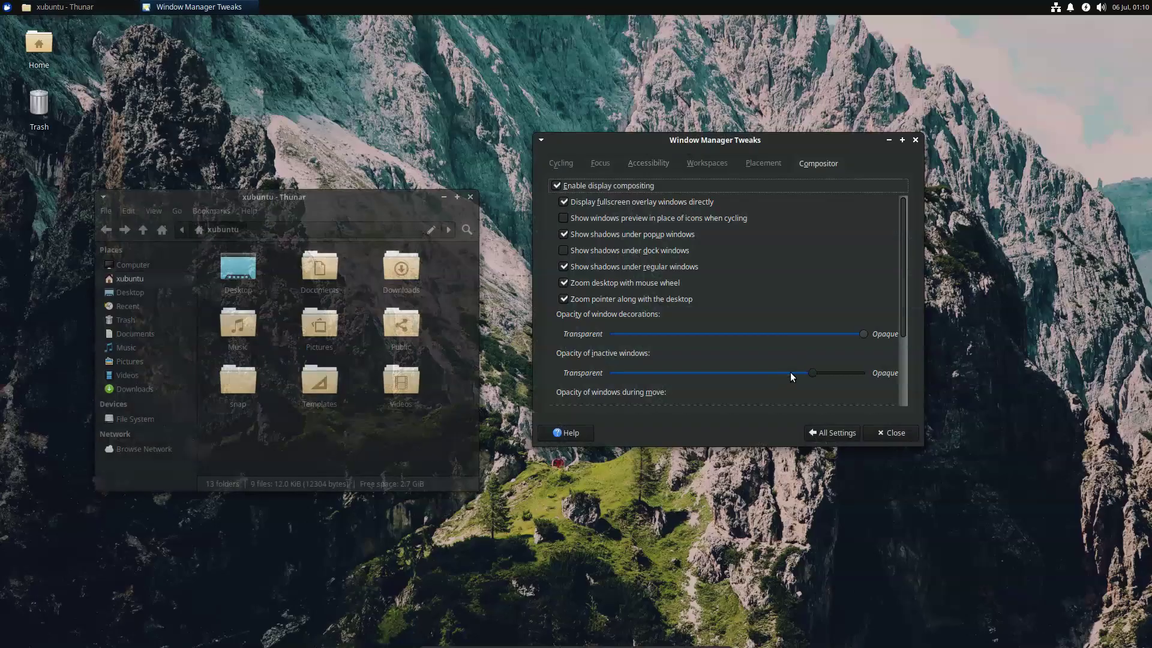
{"action": "scroll", "coordinate": [790, 376], "scroll_direction": "up", "scroll_amount": 2}
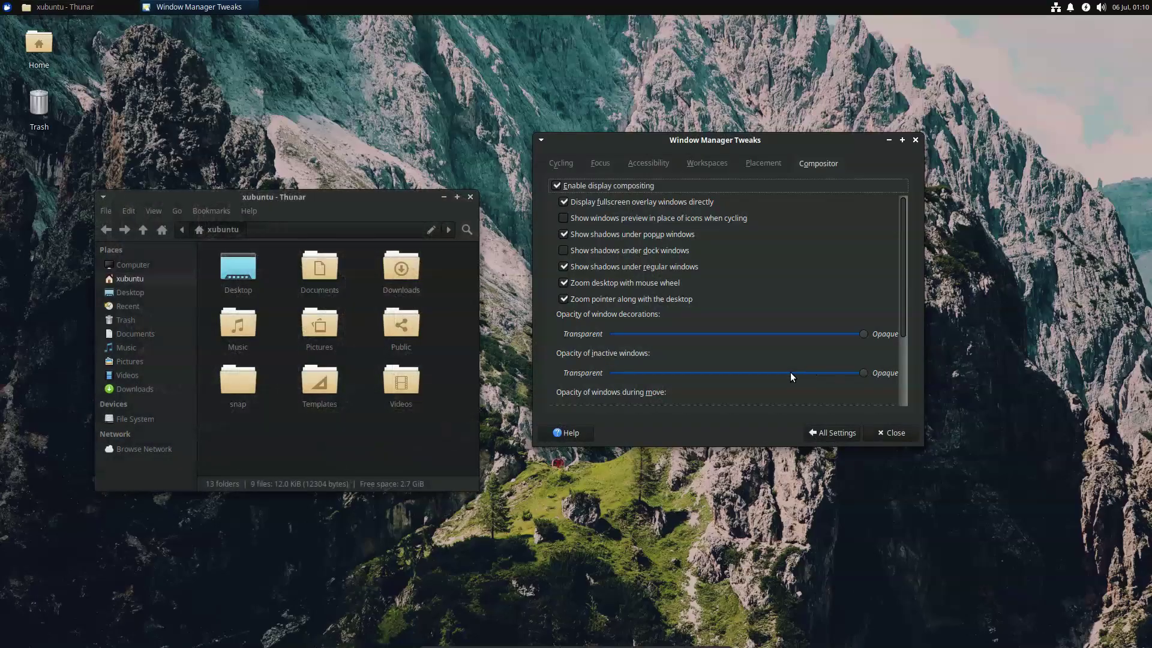
{"action": "scroll", "coordinate": [790, 372], "scroll_direction": "down", "scroll_amount": 2}
{"action": "scroll", "coordinate": [790, 372], "scroll_direction": "up", "scroll_amount": 1}
{"action": "scroll", "coordinate": [791, 372], "scroll_direction": "up", "scroll_amount": 1}
- Test lower values on the move, resize and popup window opacity sliders, resetting each to Opaque
{"action": "left_click_drag", "start_coordinate": [910, 286], "coordinate": [923, 383]}
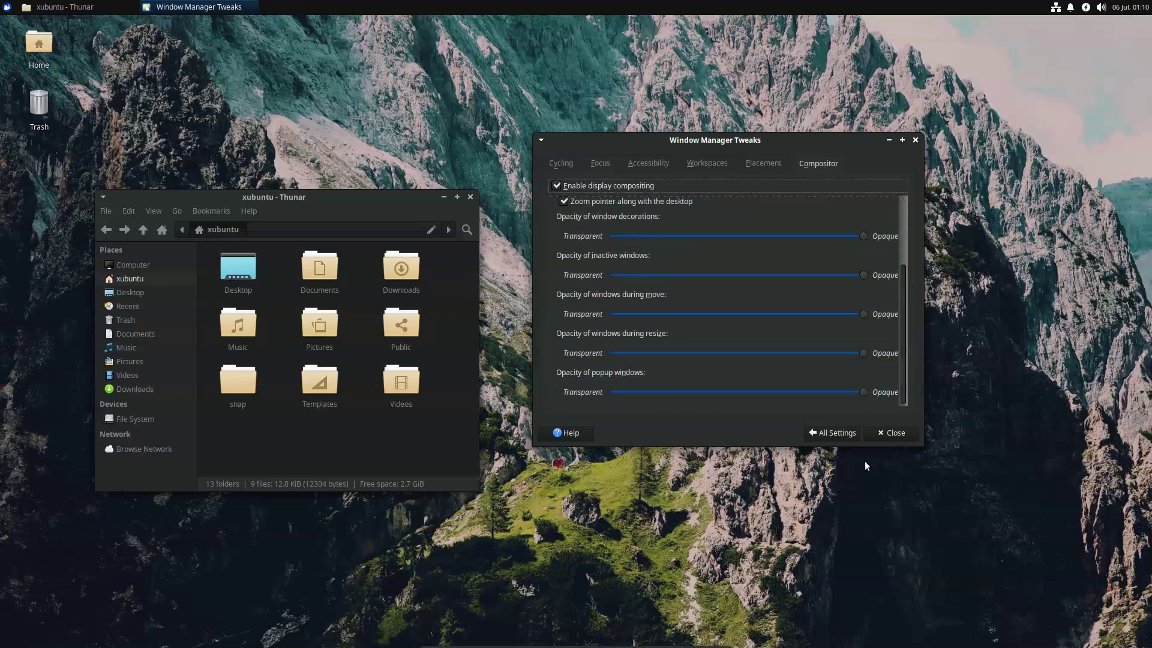
{"action": "scroll", "coordinate": [757, 395], "scroll_direction": "down", "scroll_amount": 10}
{"action": "scroll", "coordinate": [757, 394], "scroll_direction": "up", "scroll_amount": 10}
{"action": "scroll", "coordinate": [765, 352], "scroll_direction": "down", "scroll_amount": 3}
{"action": "scroll", "coordinate": [765, 351], "scroll_direction": "up", "scroll_amount": 3}
{"action": "scroll", "coordinate": [780, 315], "scroll_direction": "down", "scroll_amount": 1}
{"action": "scroll", "coordinate": [779, 314], "scroll_direction": "up", "scroll_amount": 1}
{"action": "scroll", "coordinate": [873, 284], "scroll_direction": "up", "scroll_amount": 3}
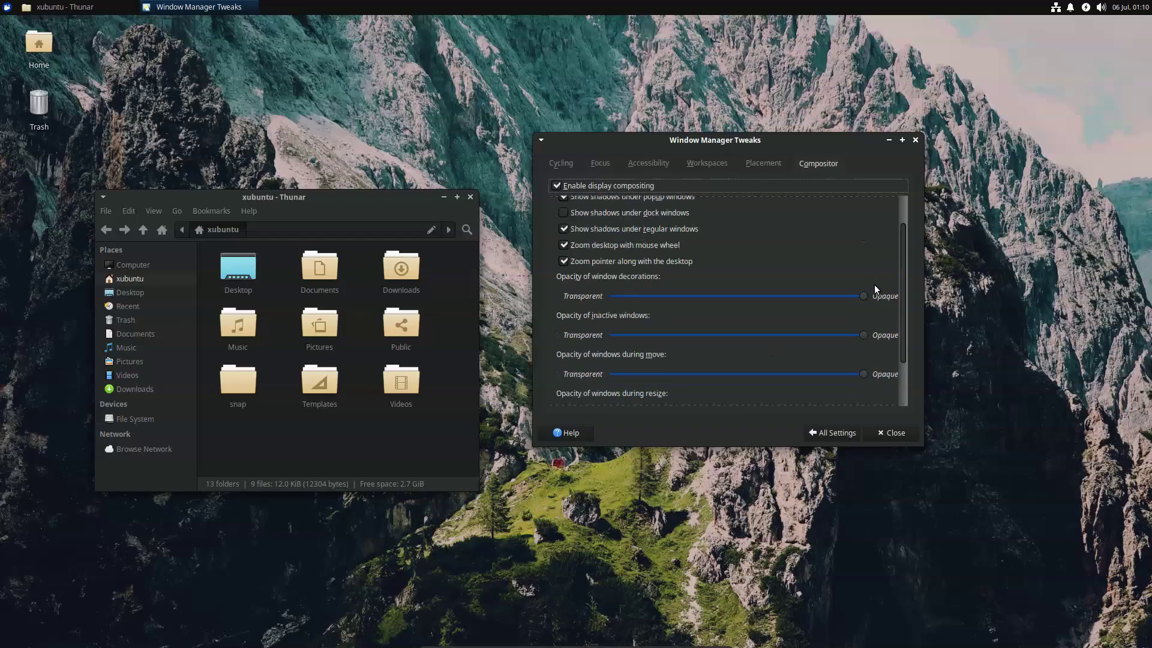
{"action": "scroll", "coordinate": [792, 328], "scroll_direction": "down", "scroll_amount": 3}
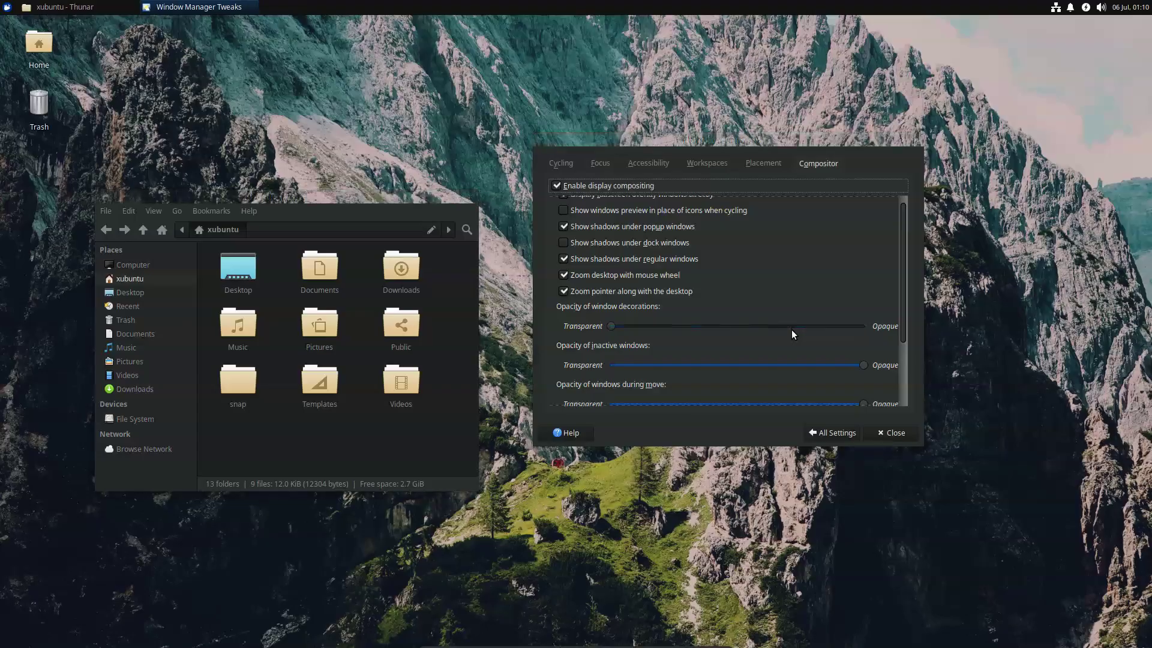
{"action": "scroll", "coordinate": [791, 329], "scroll_direction": "down", "scroll_amount": 3}
{"action": "scroll", "coordinate": [791, 330], "scroll_direction": "down", "scroll_amount": 2}
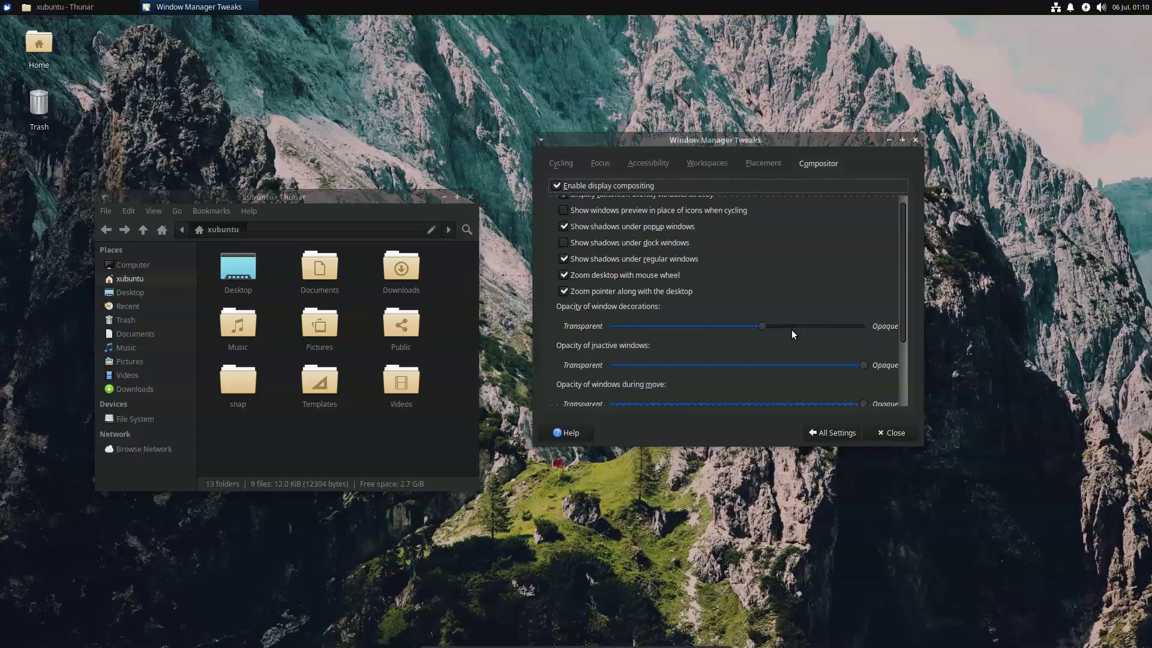
- Return window-decoration opacity to fully opaque and go back to the settings overview
{"action": "mouse_move", "coordinate": [397, 200]}
{"action": "left_mouse_down"}
{"action": "mouse_move", "coordinate": [412, 179]}
{"action": "mouse_move", "coordinate": [415, 194]}
{"action": "left_mouse_up"}
{"action": "left_click", "coordinate": [729, 329]}
{"action": "scroll", "coordinate": [732, 327], "scroll_direction": "up", "scroll_amount": 5}
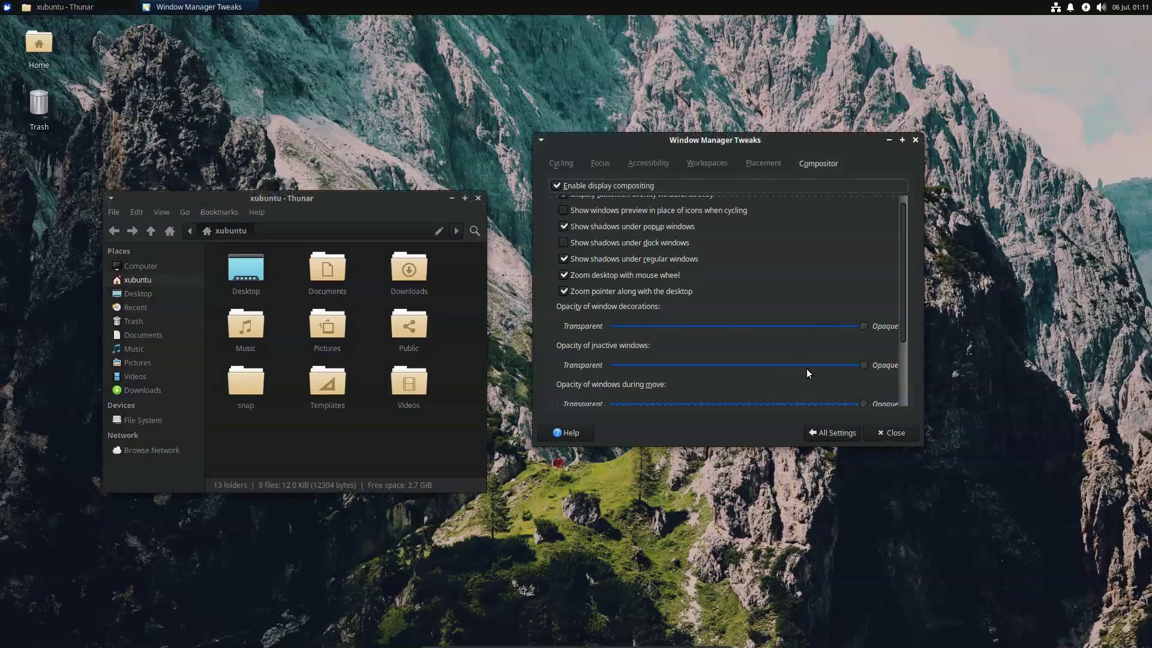
{"action": "left_click", "coordinate": [859, 432]}
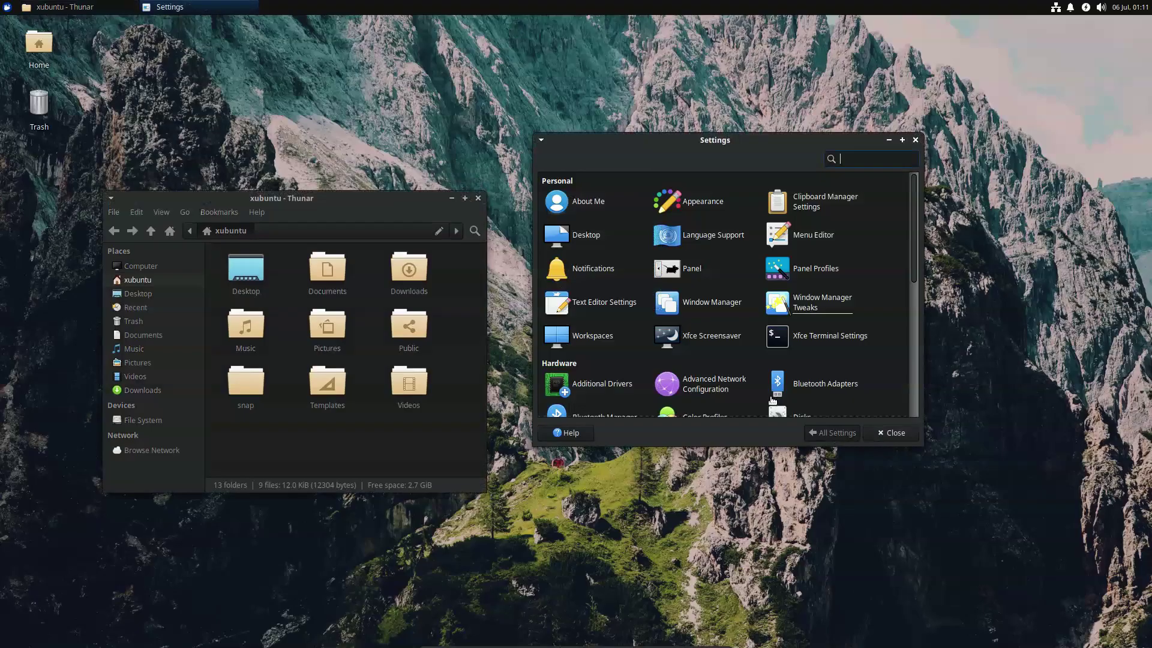
- Check the Workspaces margin settings, all zero, and return to the overview
{"action": "left_click", "coordinate": [592, 336]}
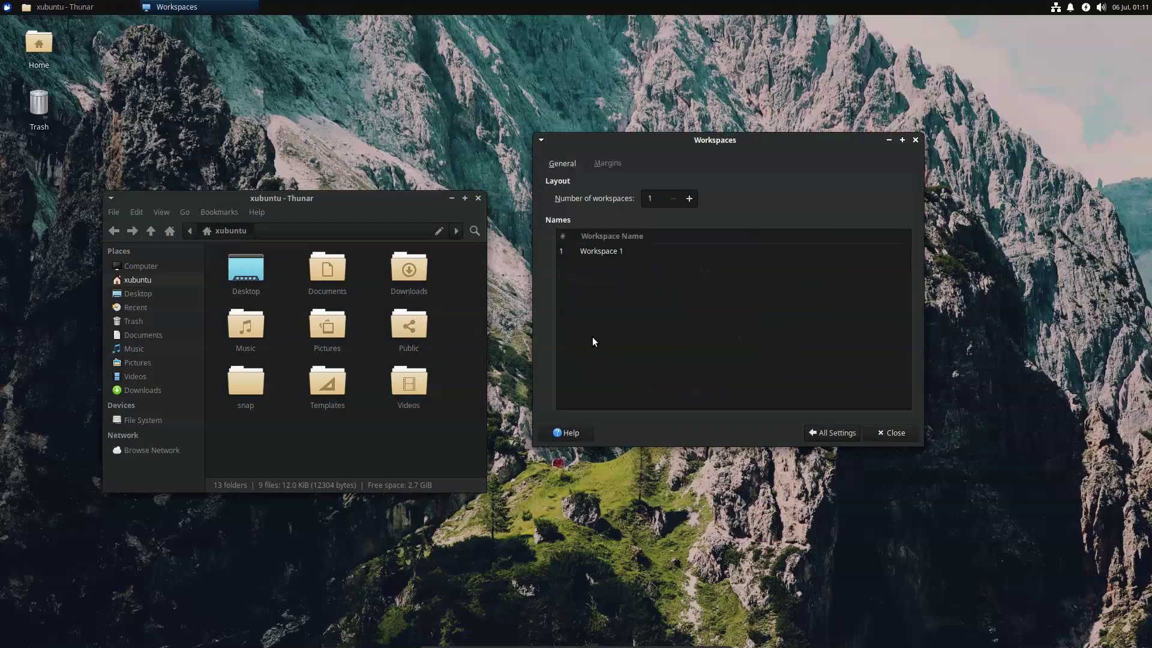
{"action": "left_click", "coordinate": [608, 164]}
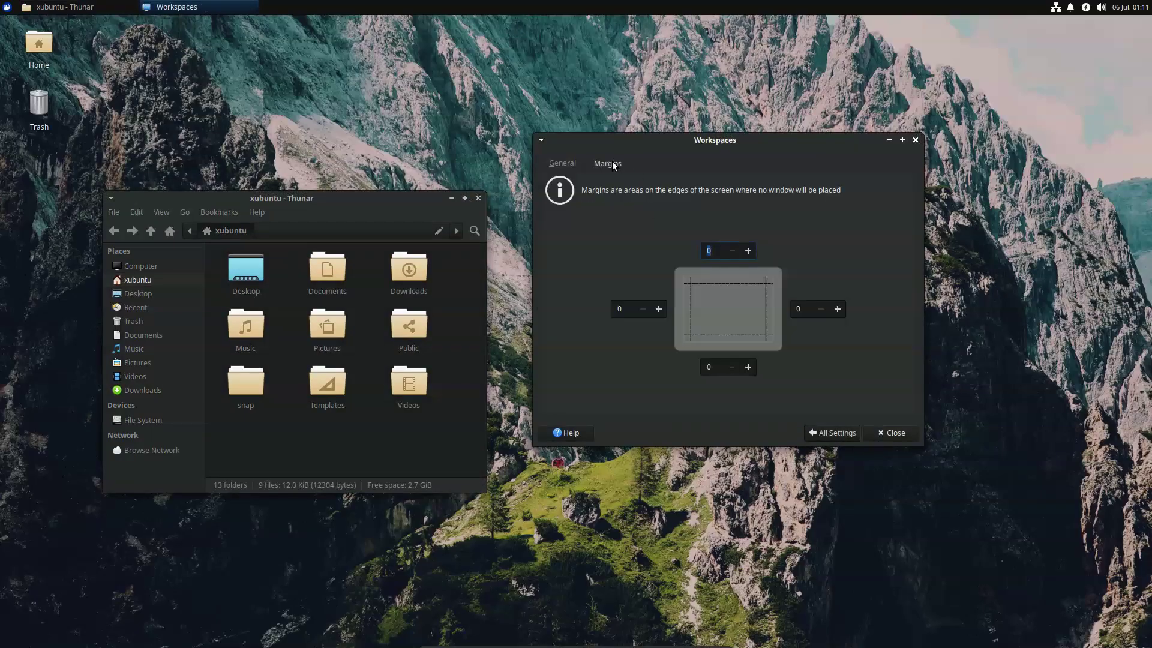
{"action": "left_click", "coordinate": [837, 432]}
- In Screensaver, preview Random, Floating Xfce and Pop art squares, choosing Slideshow
{"action": "left_click", "coordinate": [711, 336]}
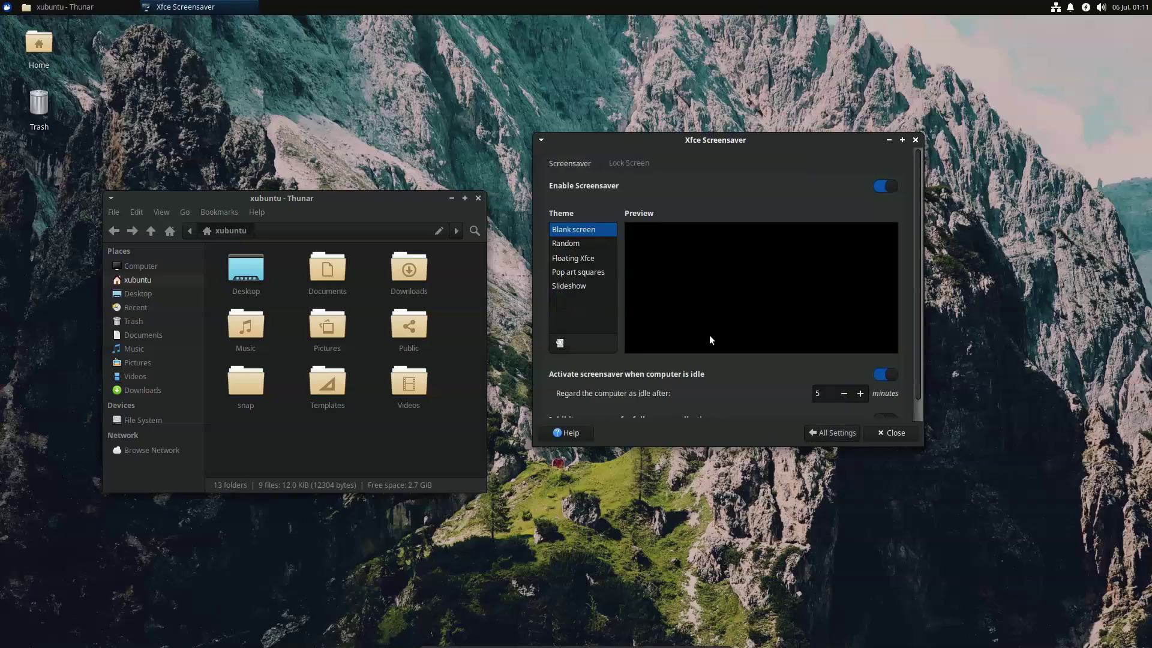
{"action": "left_click", "coordinate": [590, 242]}
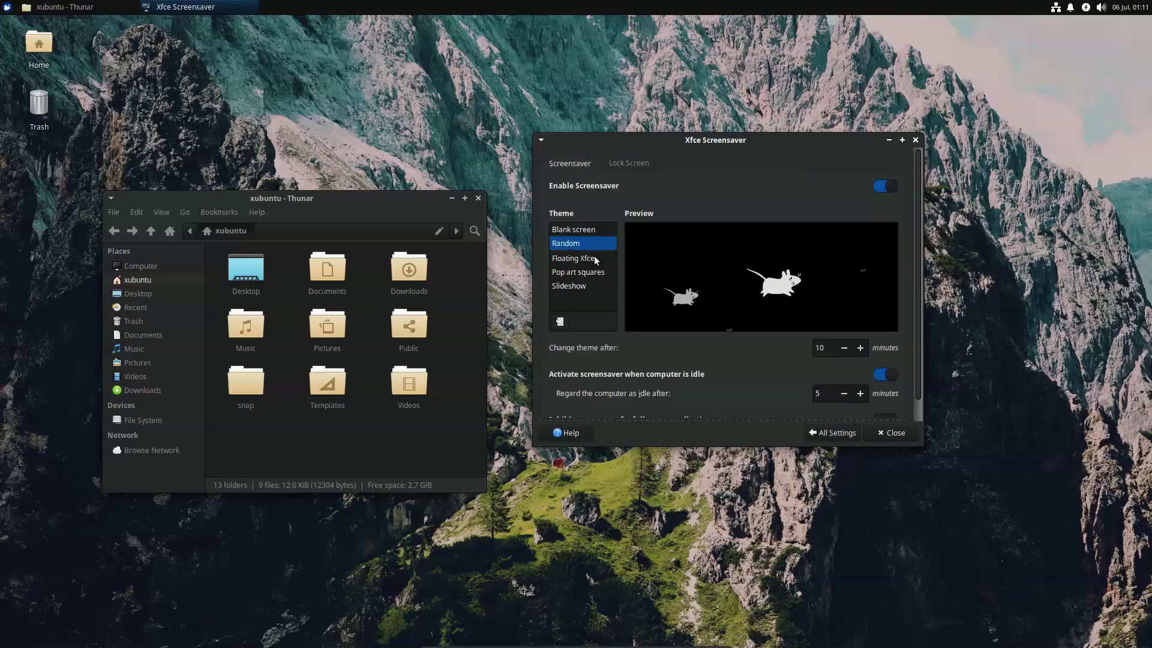
{"action": "left_click", "coordinate": [595, 259]}
{"action": "left_click", "coordinate": [596, 274]}
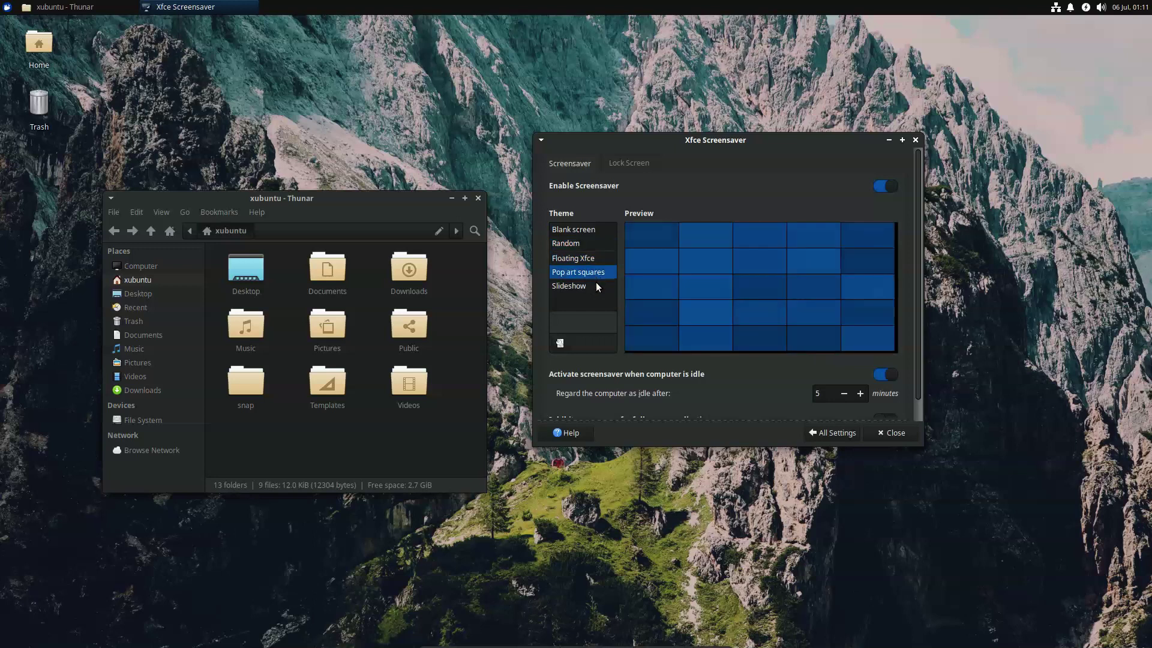
{"action": "left_click", "coordinate": [596, 284]}
{"action": "left_click", "coordinate": [829, 432]}
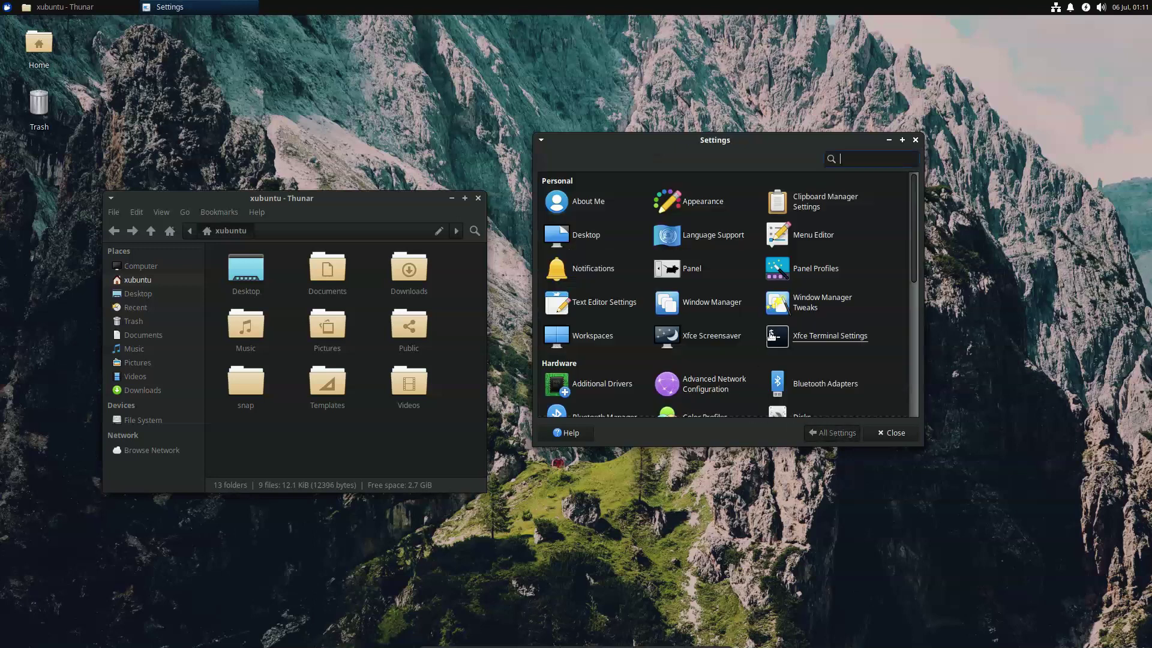
{"action": "left_click", "coordinate": [820, 340]}
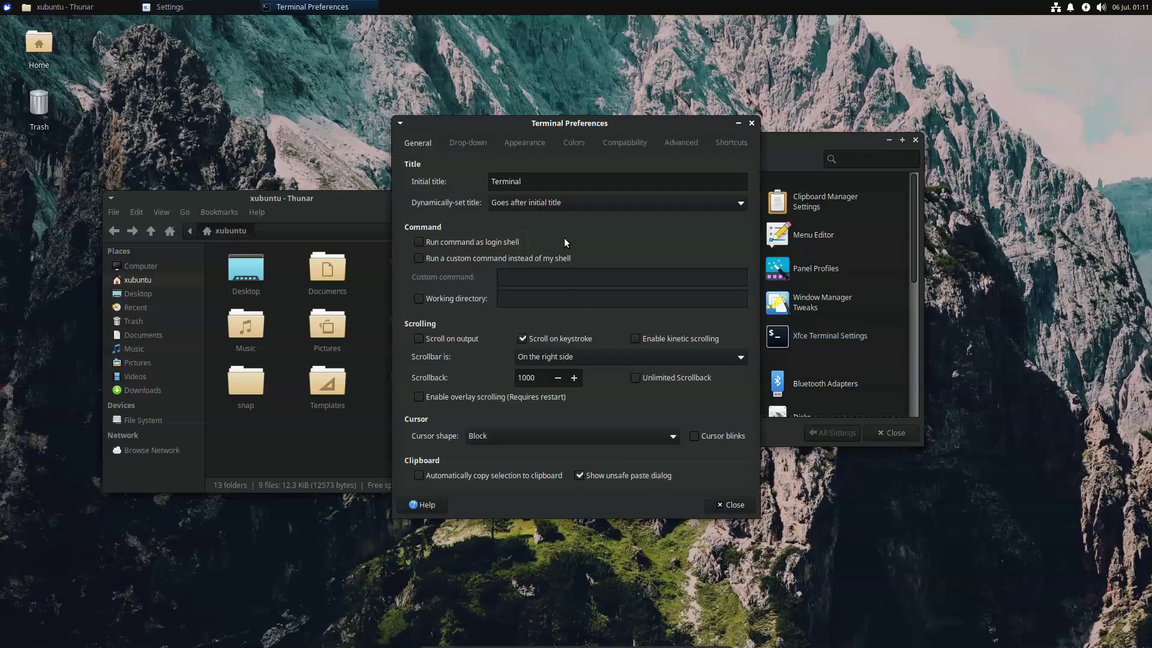
{"action": "left_click", "coordinate": [461, 143]}
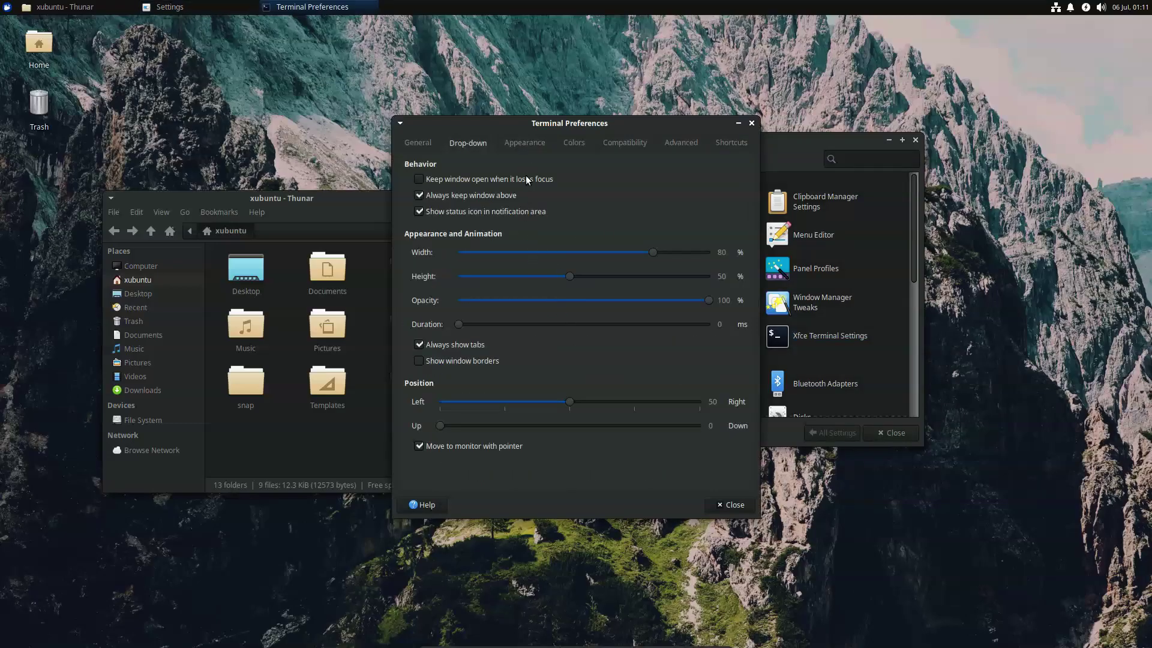
{"action": "left_click", "coordinate": [524, 146]}
{"action": "left_click", "coordinate": [581, 143]}
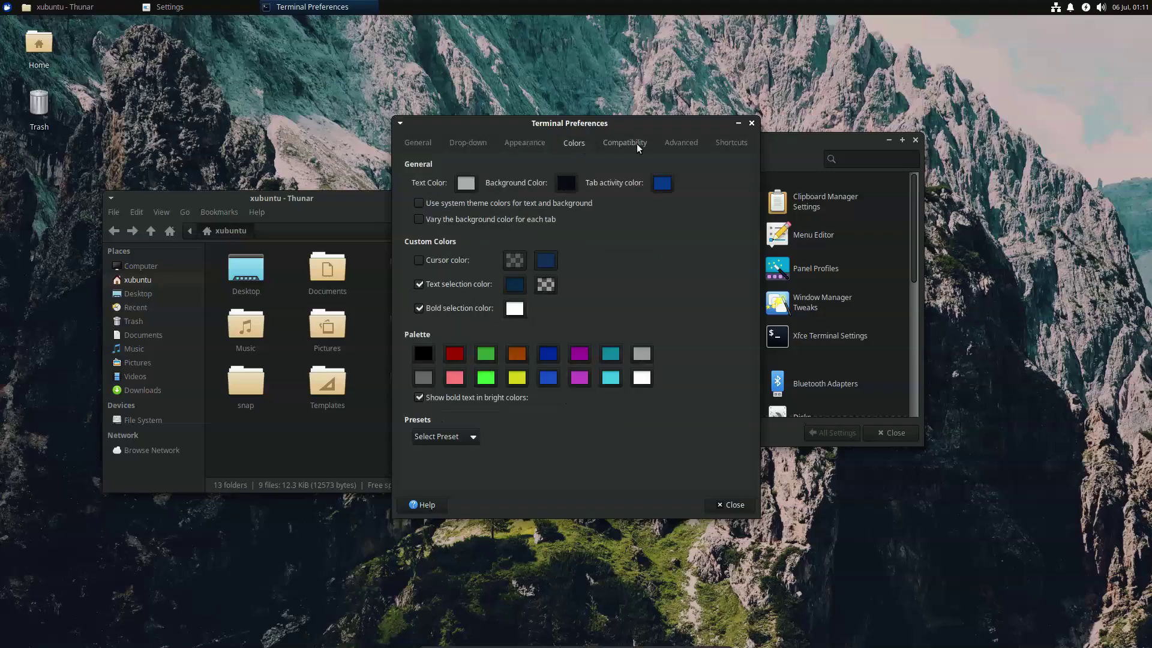
{"action": "left_click", "coordinate": [637, 144]}
{"action": "left_click", "coordinate": [687, 149]}
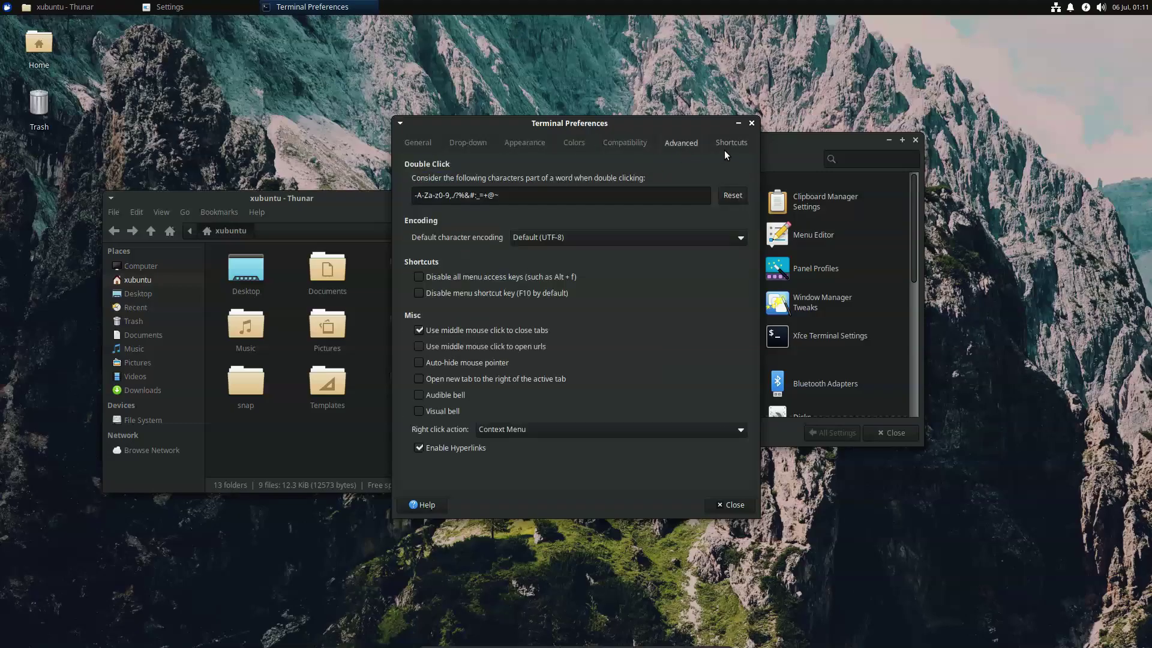
{"action": "left_click", "coordinate": [737, 148]}
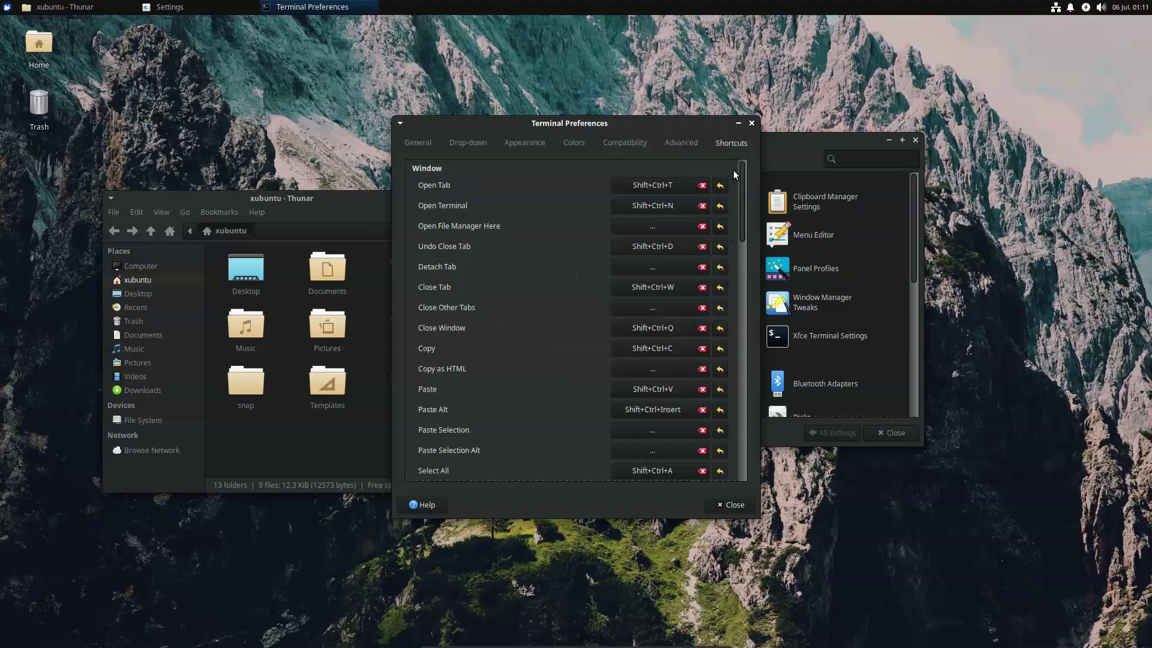
{"action": "left_click", "coordinate": [752, 123]}
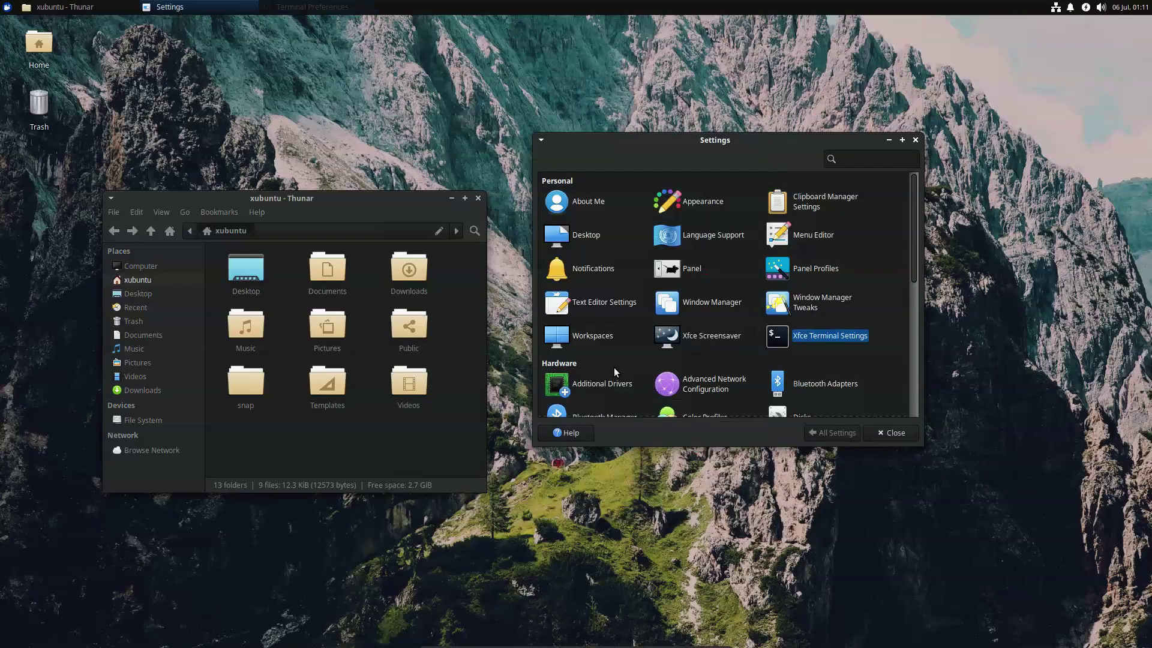
{"action": "scroll", "coordinate": [614, 372], "scroll_direction": "down", "scroll_amount": 4}
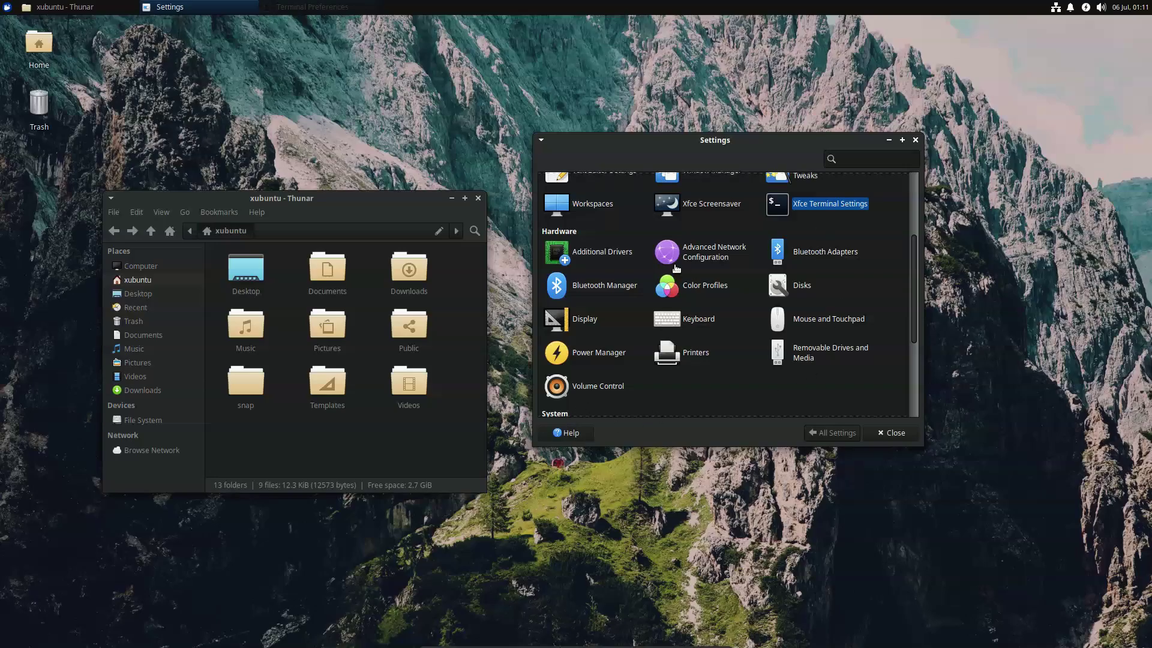
{"action": "left_click", "coordinate": [589, 256]}
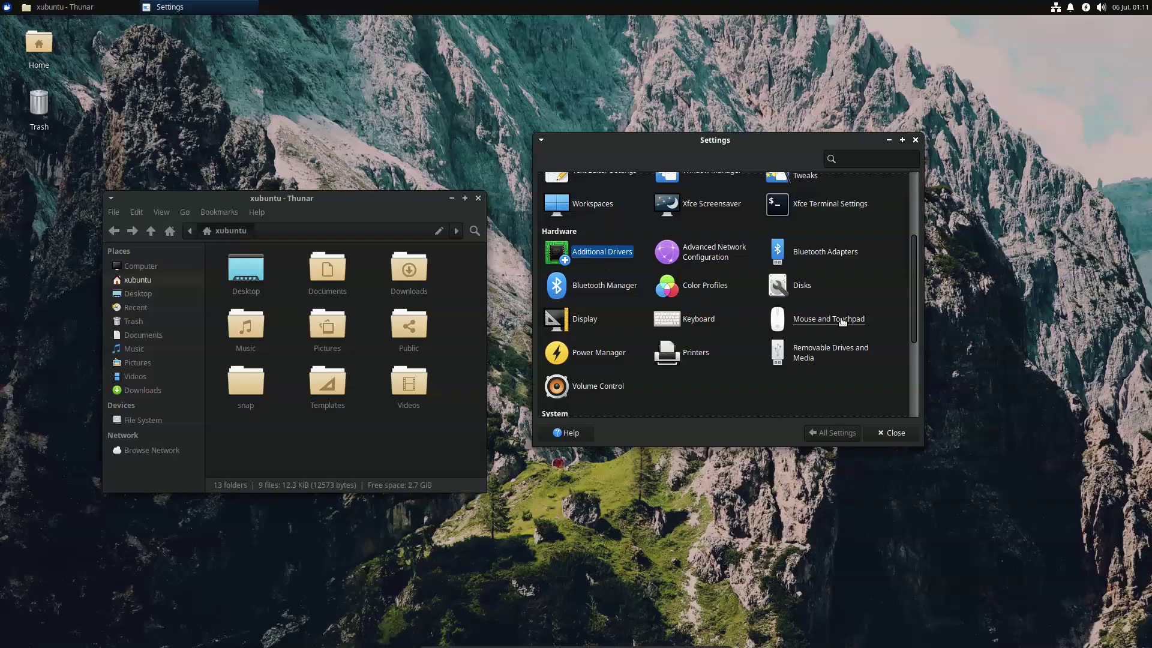
{"action": "scroll", "coordinate": [790, 327], "scroll_direction": "down", "scroll_amount": 4}
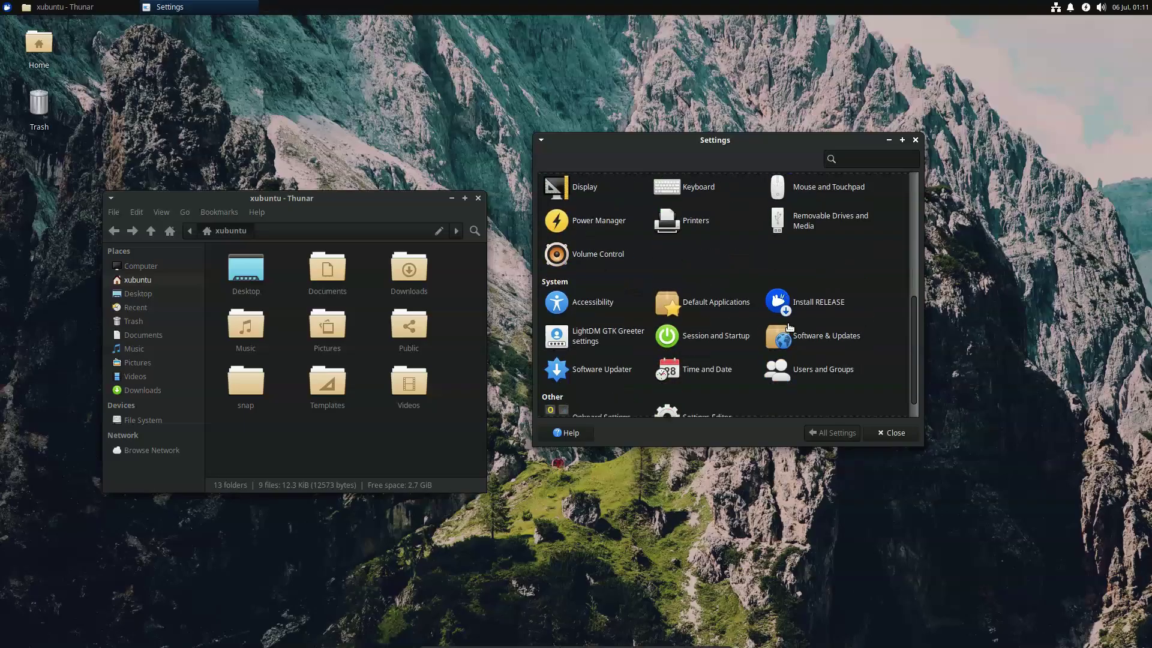
{"action": "left_click", "coordinate": [801, 225]}
{"action": "scroll", "coordinate": [740, 316], "scroll_direction": "down", "scroll_amount": 1}
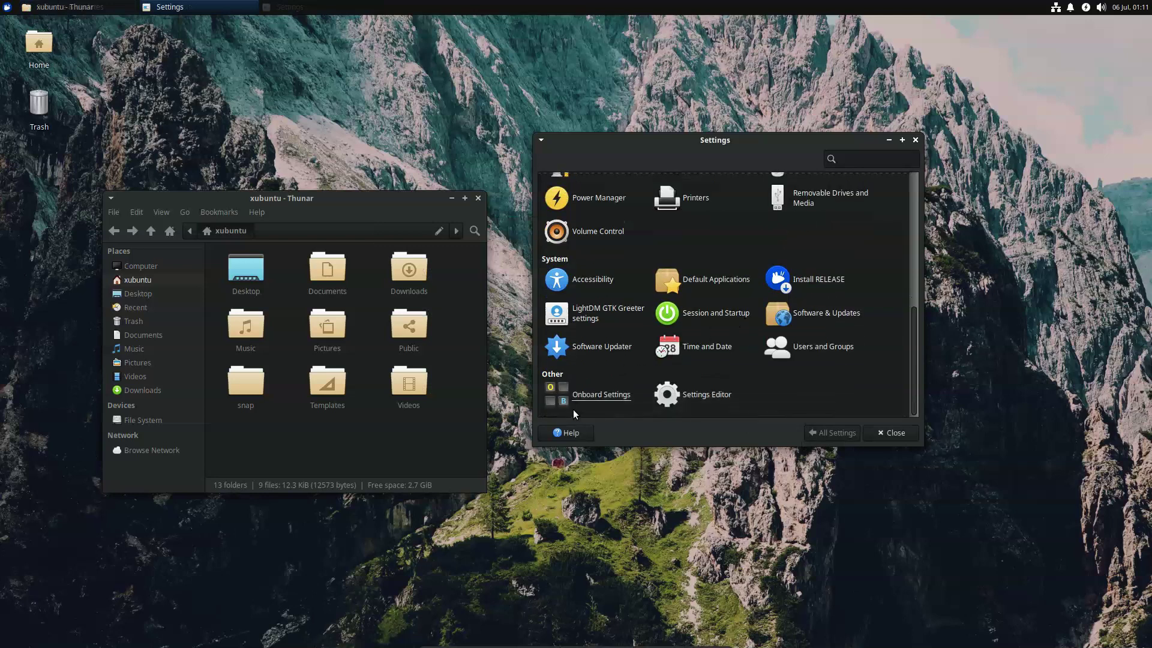
{"action": "left_click", "coordinate": [704, 402]}
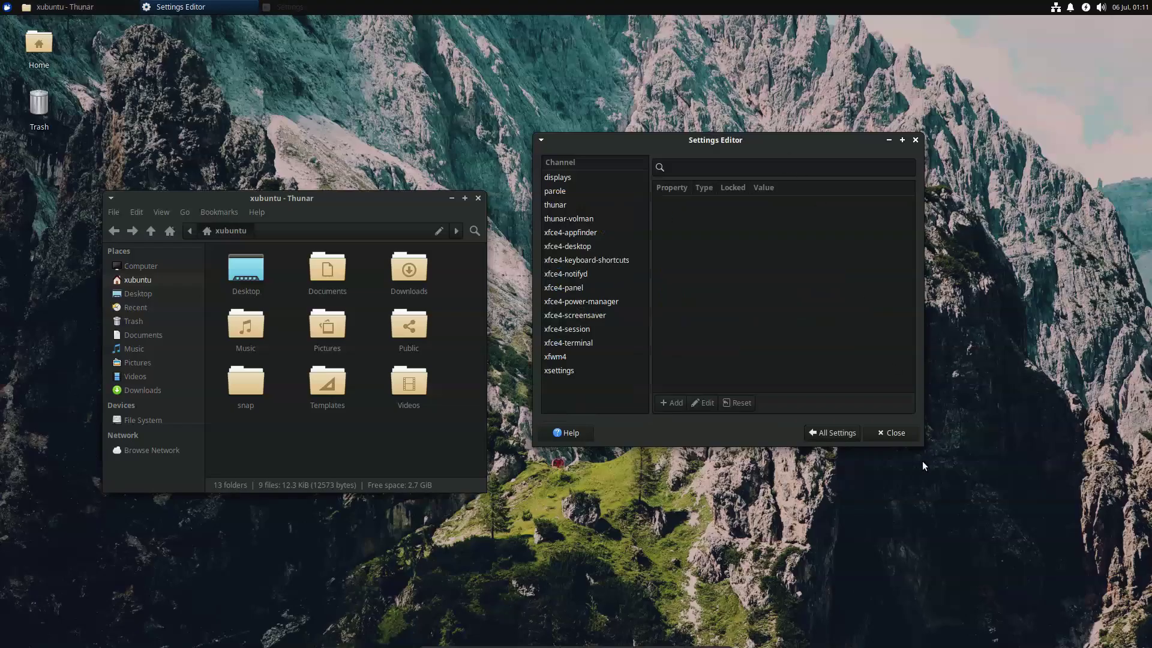
{"action": "left_click", "coordinate": [823, 436]}
{"action": "scroll", "coordinate": [724, 301], "scroll_direction": "up", "scroll_amount": 1}
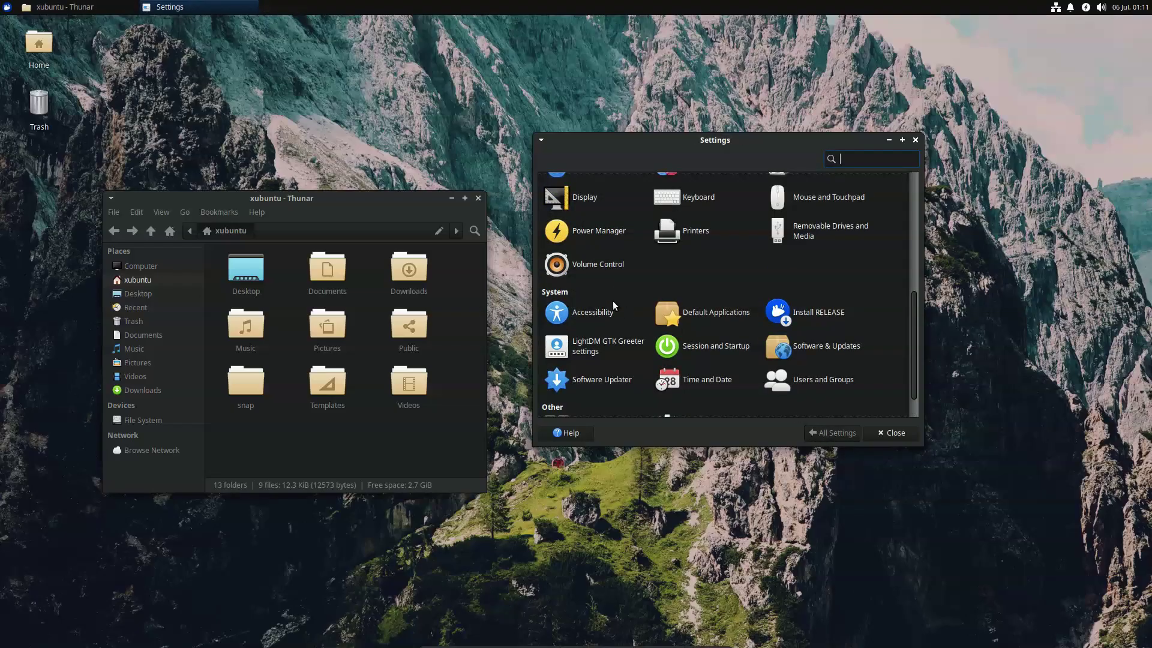
{"action": "left_click", "coordinate": [573, 316]}
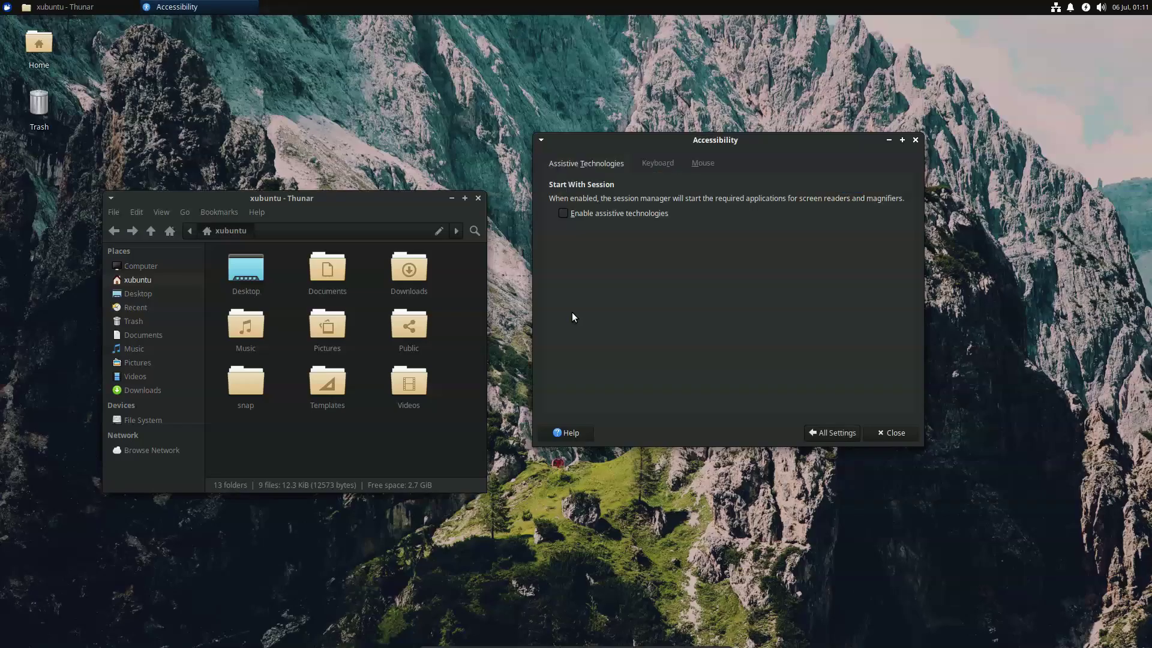
{"action": "left_click", "coordinate": [656, 163]}
{"action": "scroll", "coordinate": [744, 264], "scroll_direction": "down", "scroll_amount": 1}
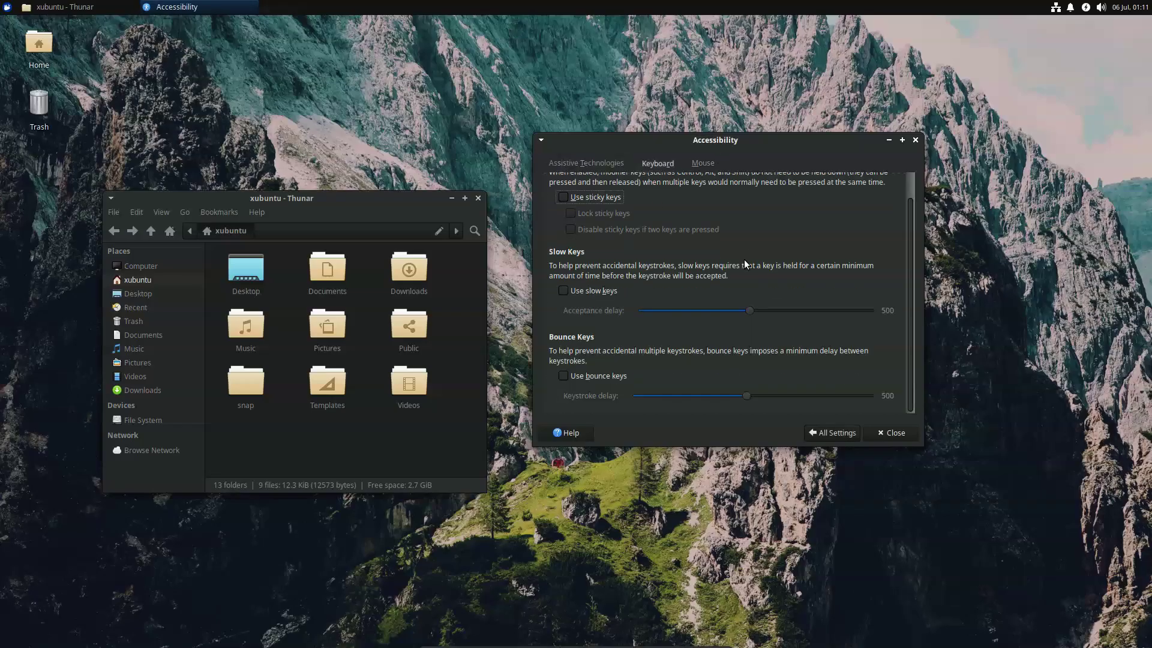
{"action": "left_click", "coordinate": [709, 167]}
{"action": "left_click", "coordinate": [833, 433]}
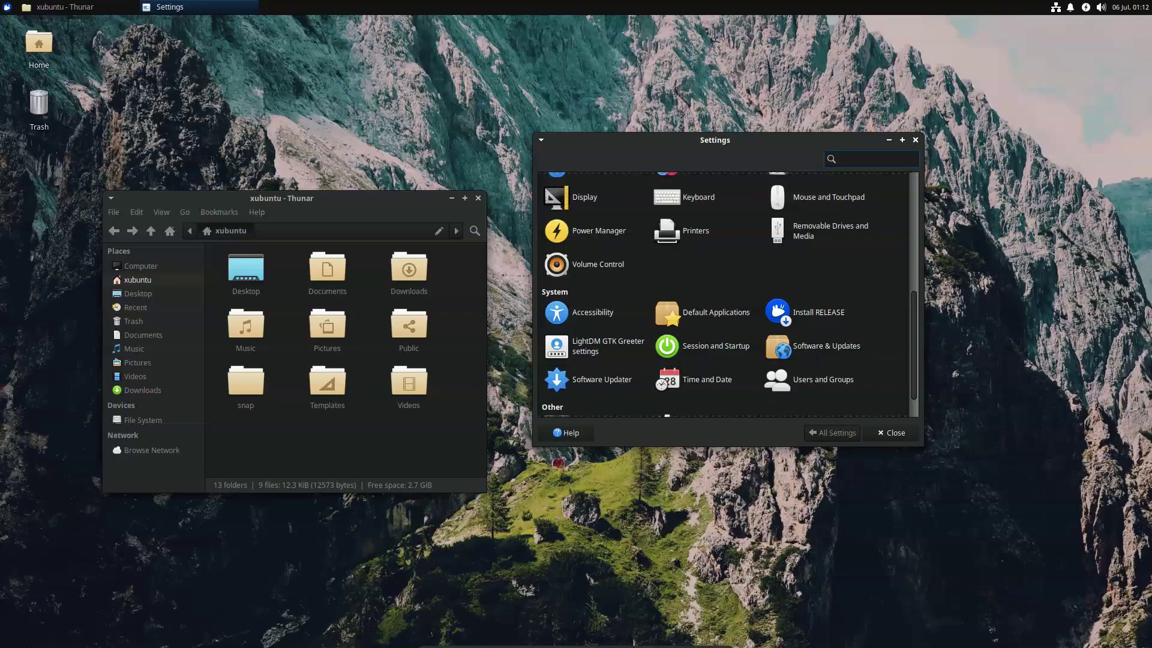
{"action": "left_click", "coordinate": [698, 640]}
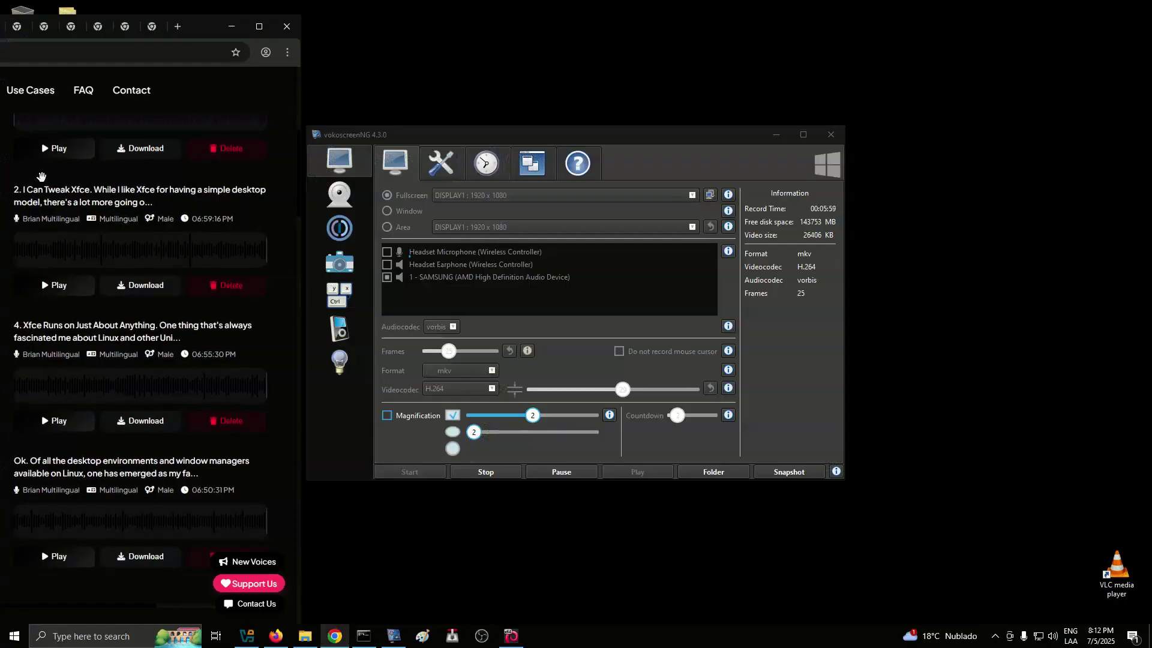
{"action": "scroll", "coordinate": [81, 389], "scroll_direction": "up", "scroll_amount": 4}
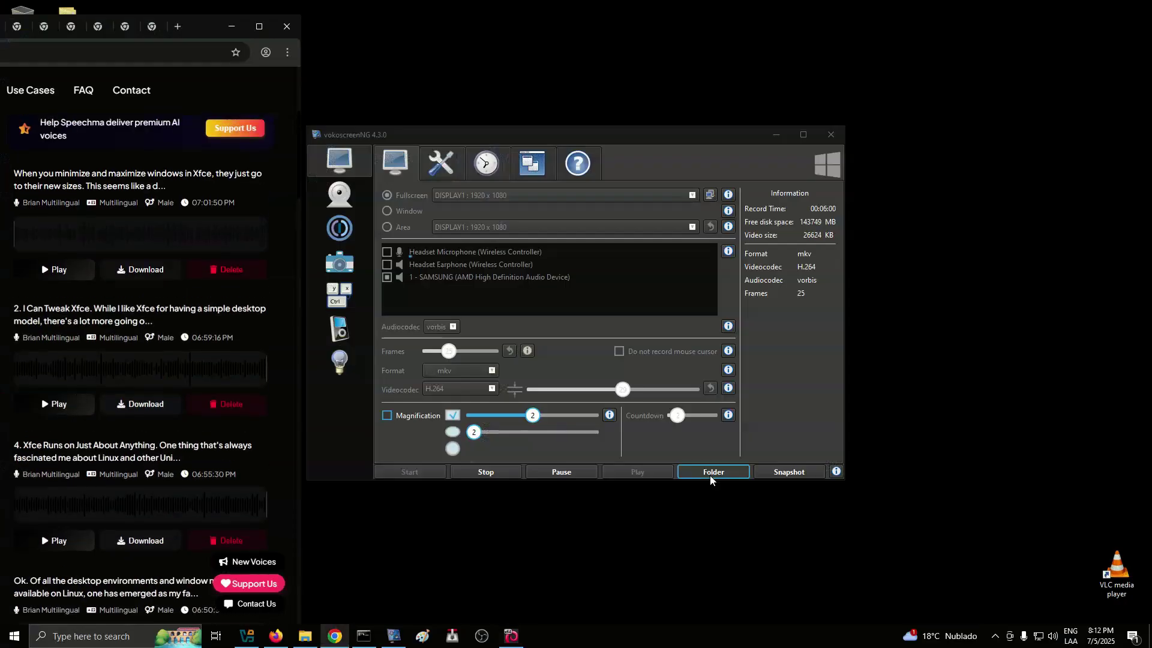
{"action": "left_click", "coordinate": [561, 471]}
{"action": "left_click", "coordinate": [48, 391]}
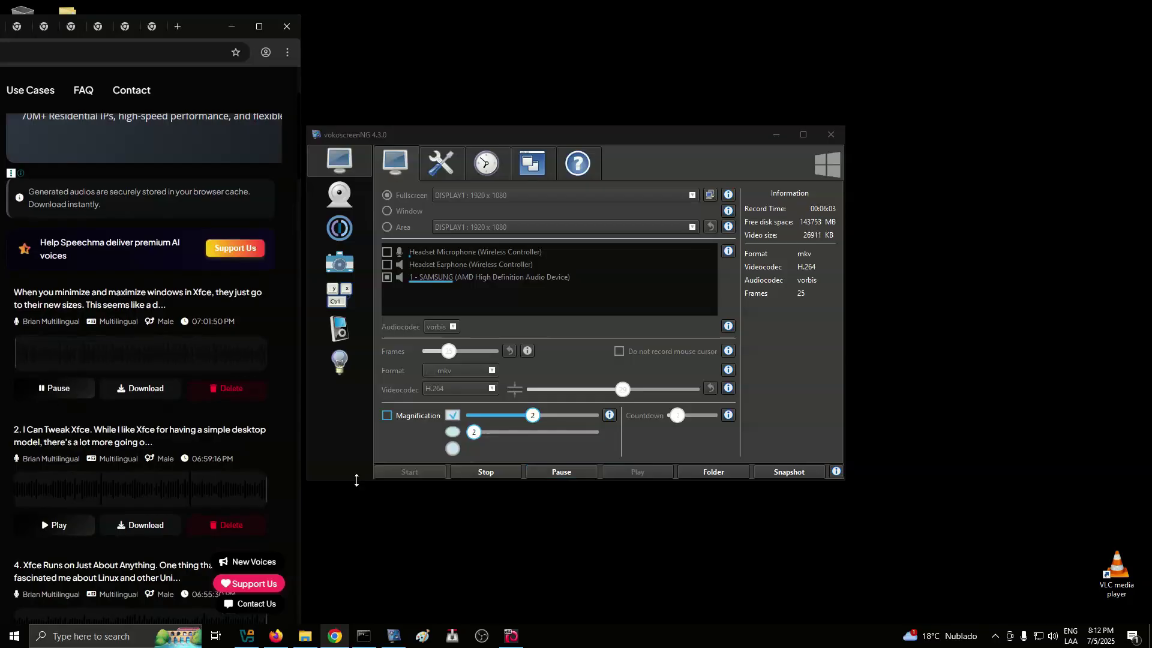
- Restore the VM to full screen, nudge Settings right, and keep Virtual1 as the Display output
{"action": "left_click", "coordinate": [511, 638]}
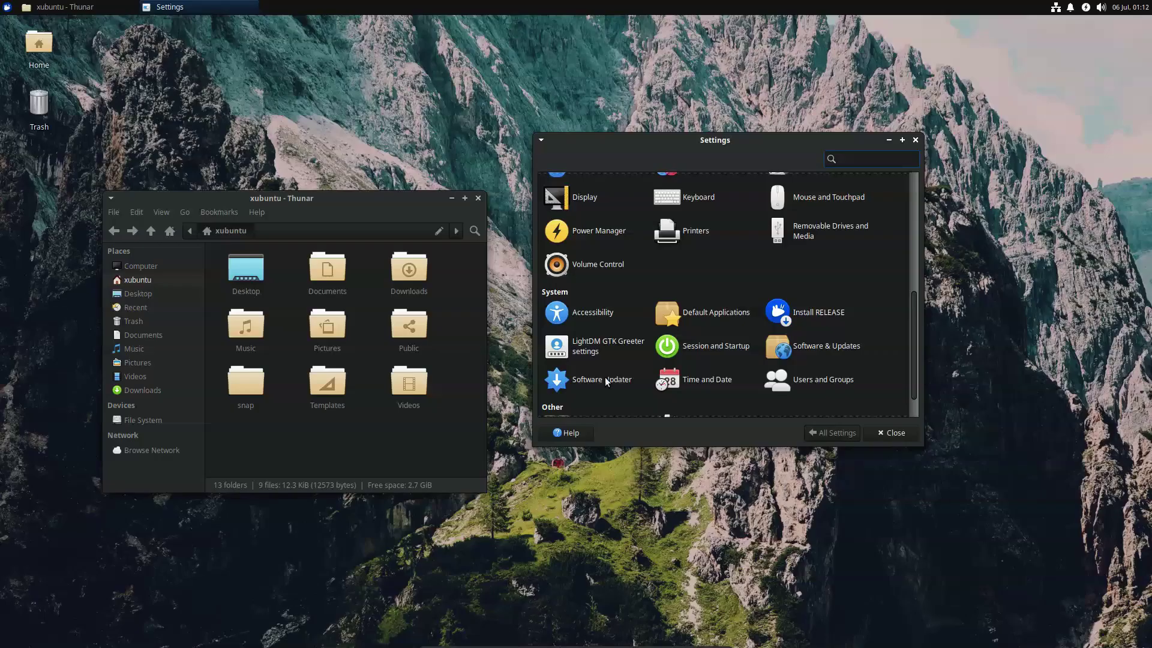
{"action": "left_click_drag", "start_coordinate": [748, 140], "coordinate": [793, 140]}
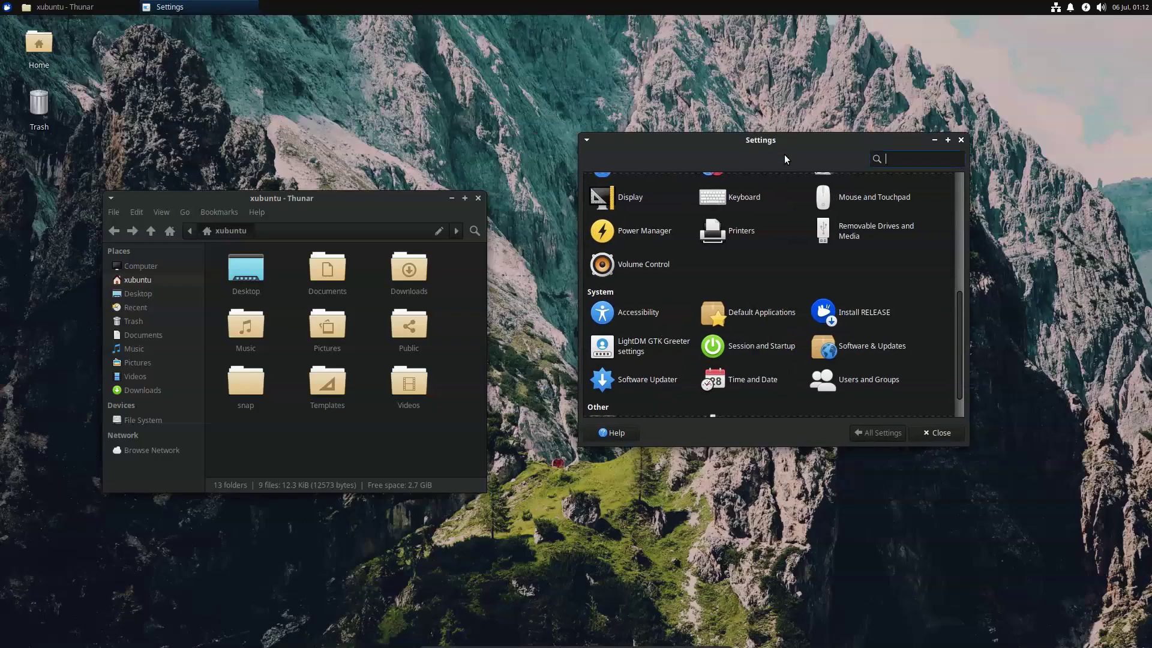
{"action": "left_click", "coordinate": [627, 202]}
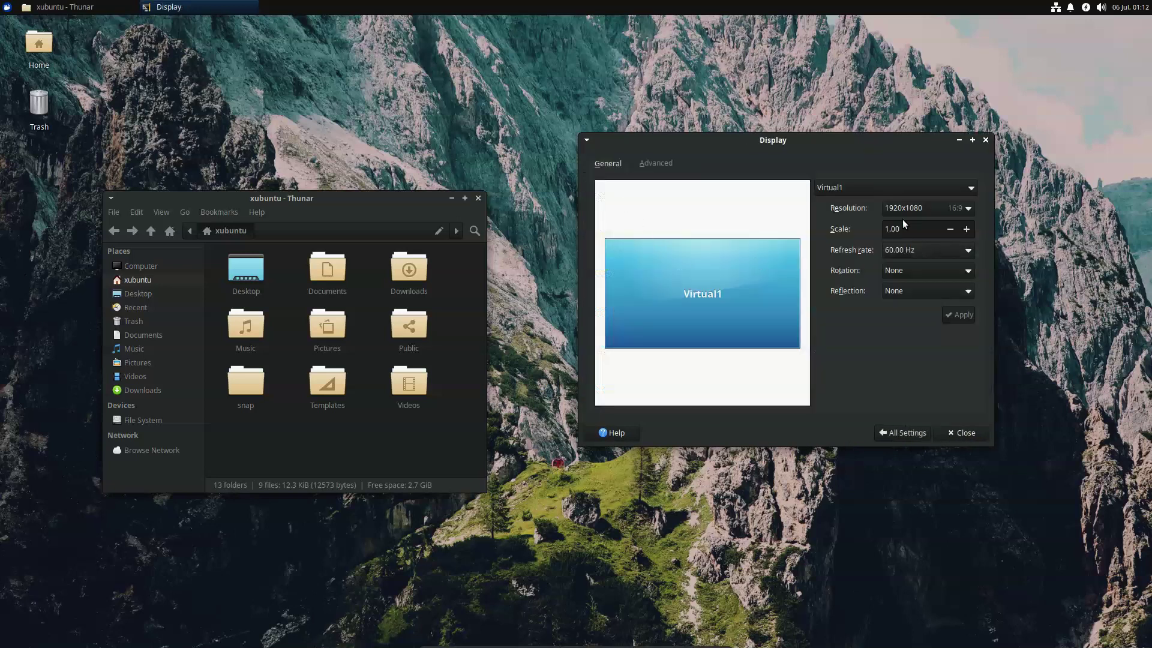
{"action": "left_click", "coordinate": [891, 184]}
{"action": "left_click", "coordinate": [891, 184]}
- Keep the resolution at 1920x1080, view the Advanced display options, and return to All Settings
{"action": "left_click", "coordinate": [900, 207]}
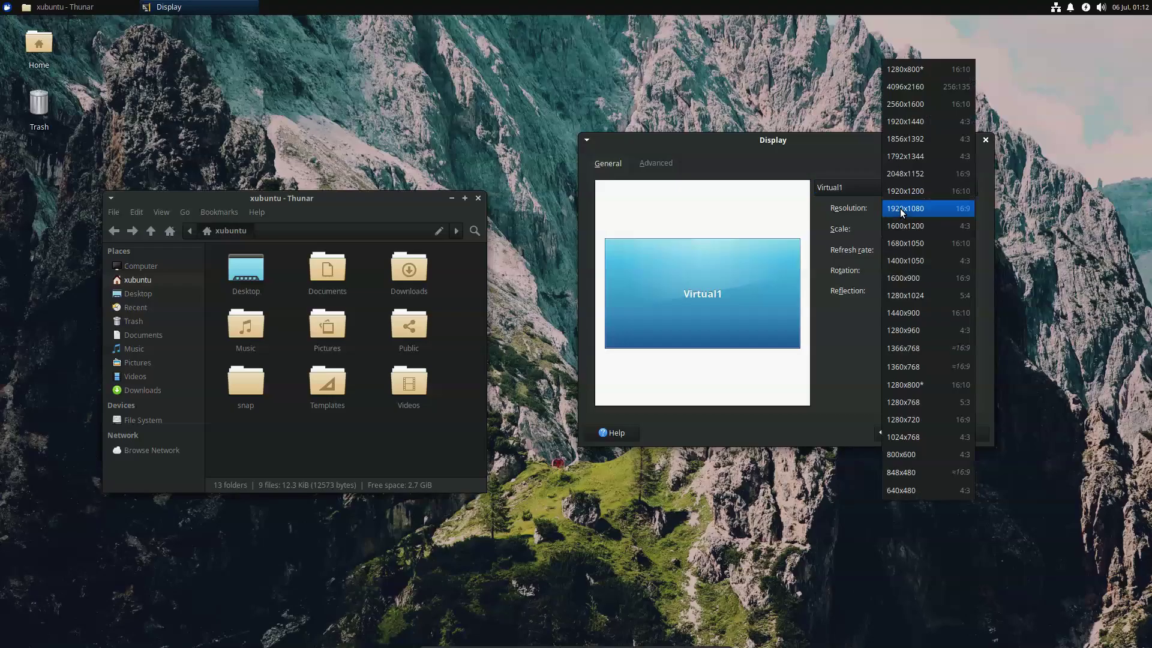
{"action": "left_click", "coordinate": [900, 208]}
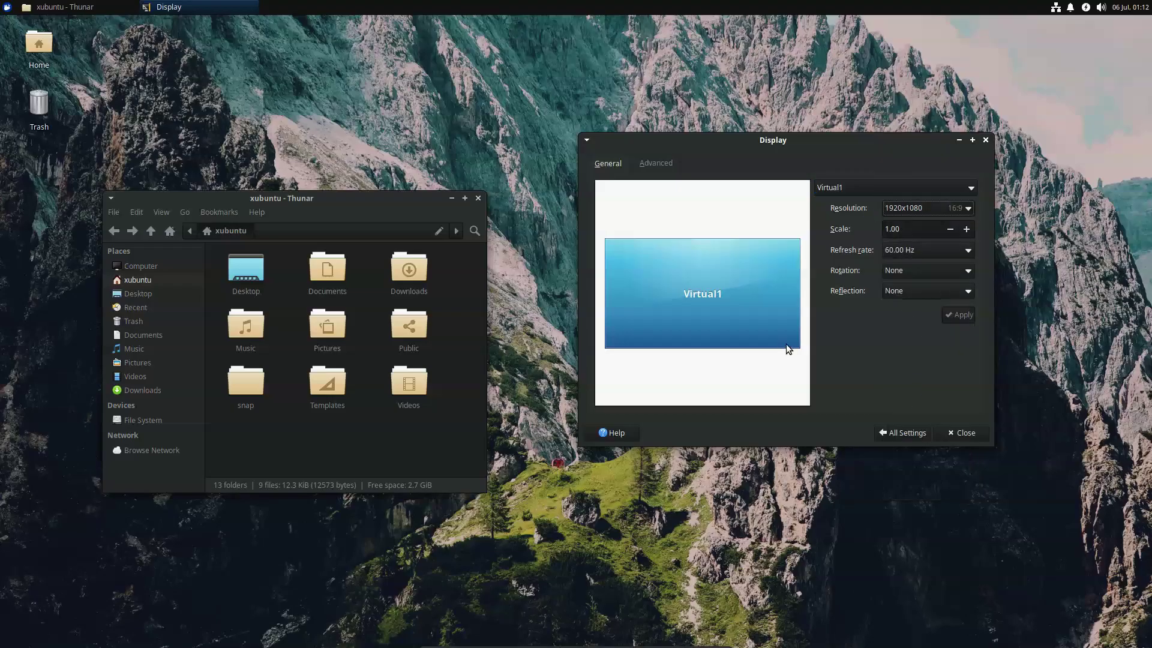
{"action": "left_click", "coordinate": [659, 165]}
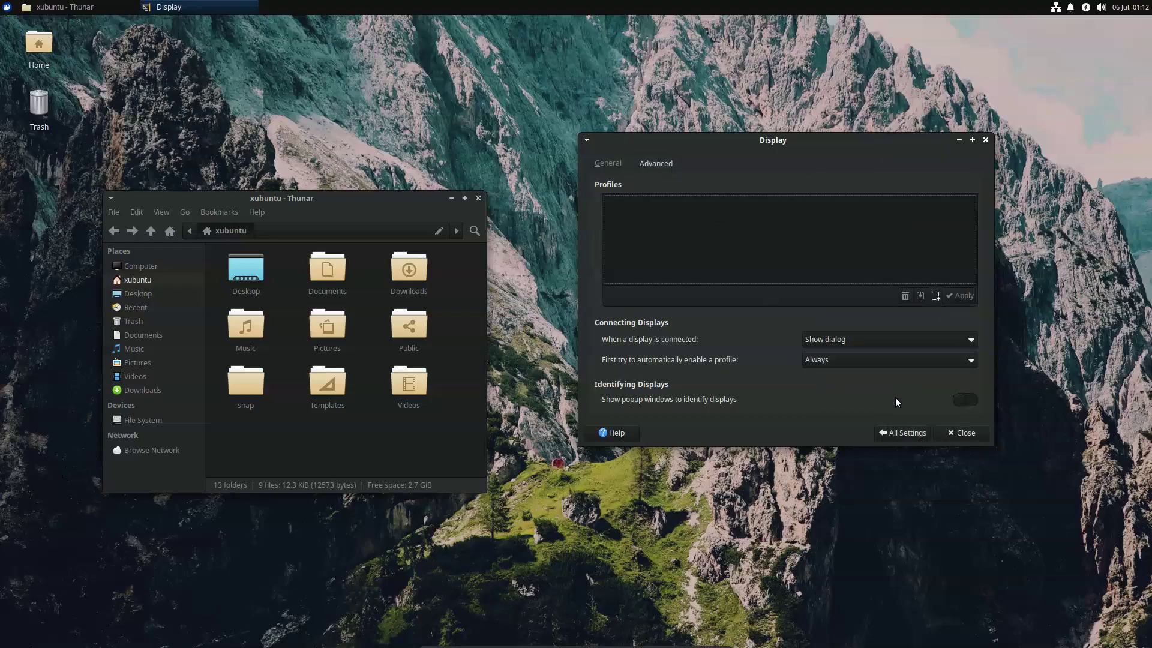
{"action": "left_click", "coordinate": [891, 430]}
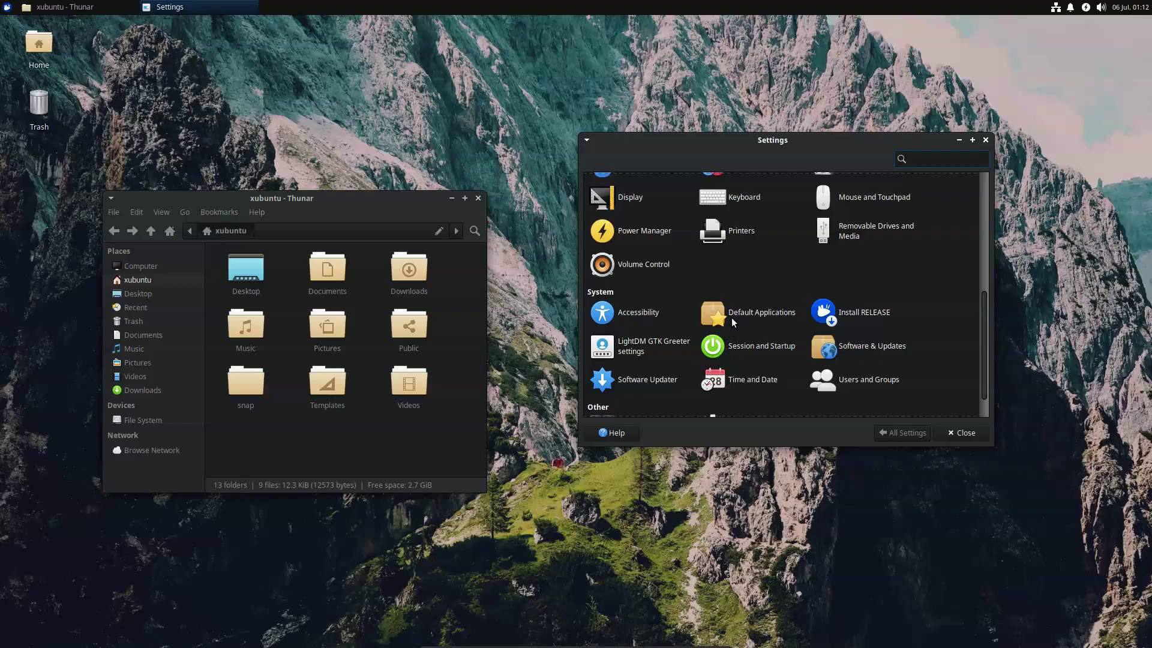
{"action": "left_click", "coordinate": [639, 229]}
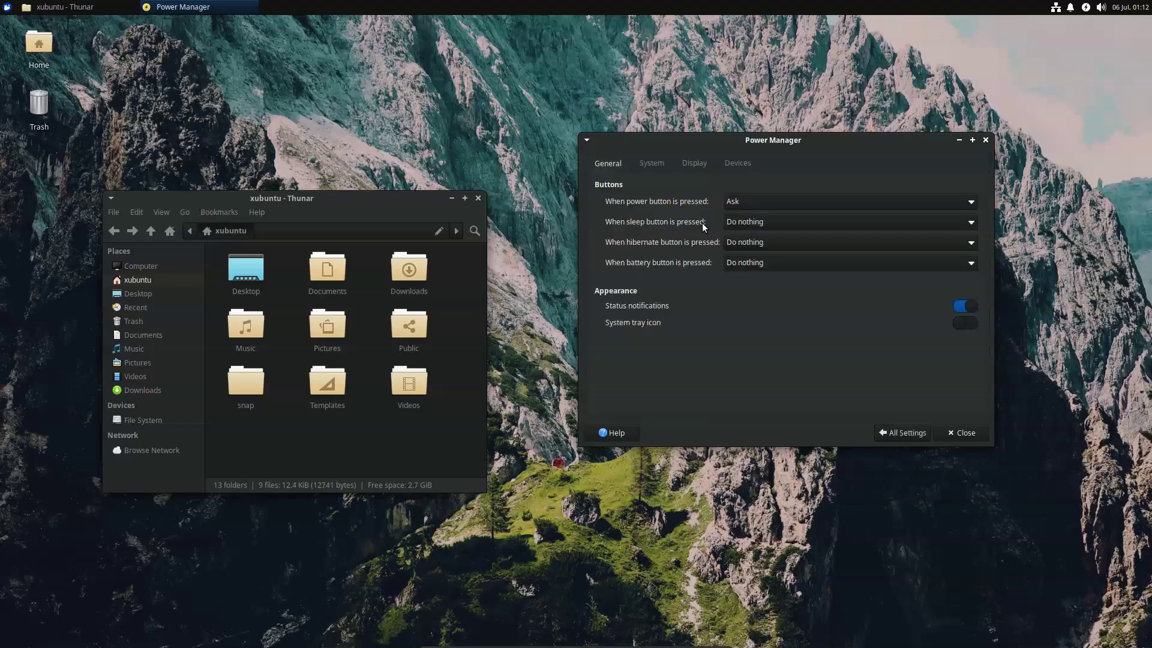
{"action": "left_click", "coordinate": [761, 222]}
{"action": "left_click", "coordinate": [762, 225]}
{"action": "left_click", "coordinate": [761, 242]}
{"action": "left_click", "coordinate": [761, 242]}
{"action": "left_click", "coordinate": [754, 261]}
{"action": "left_click", "coordinate": [753, 260]}
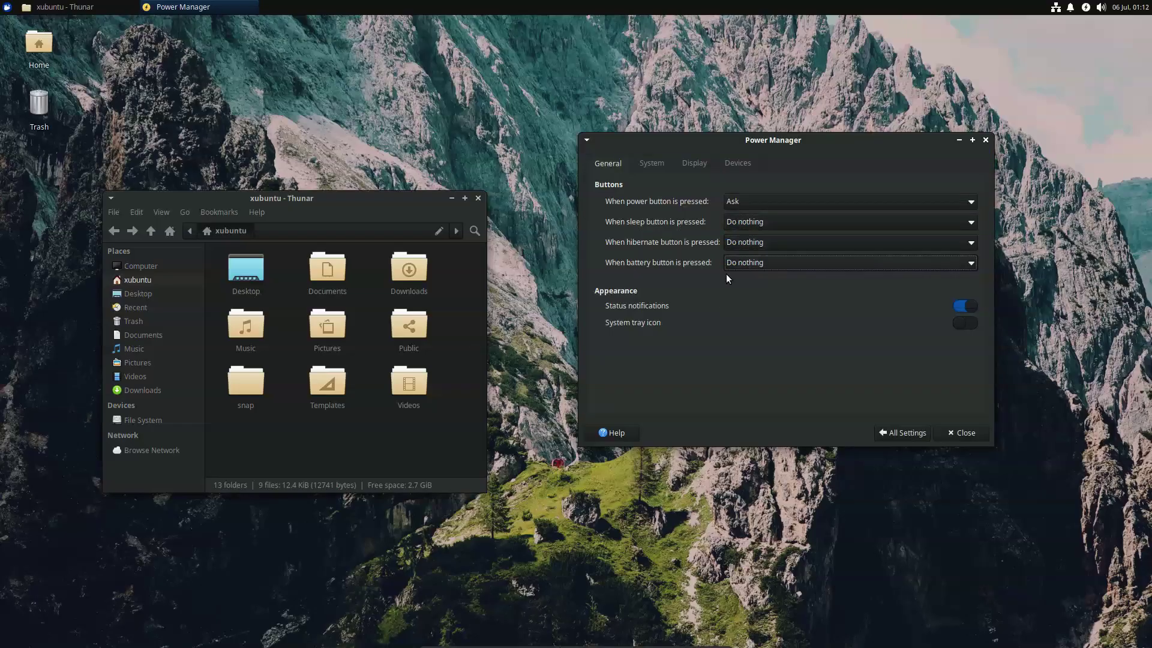
{"action": "left_click", "coordinate": [649, 165]}
{"action": "left_click", "coordinate": [715, 203]}
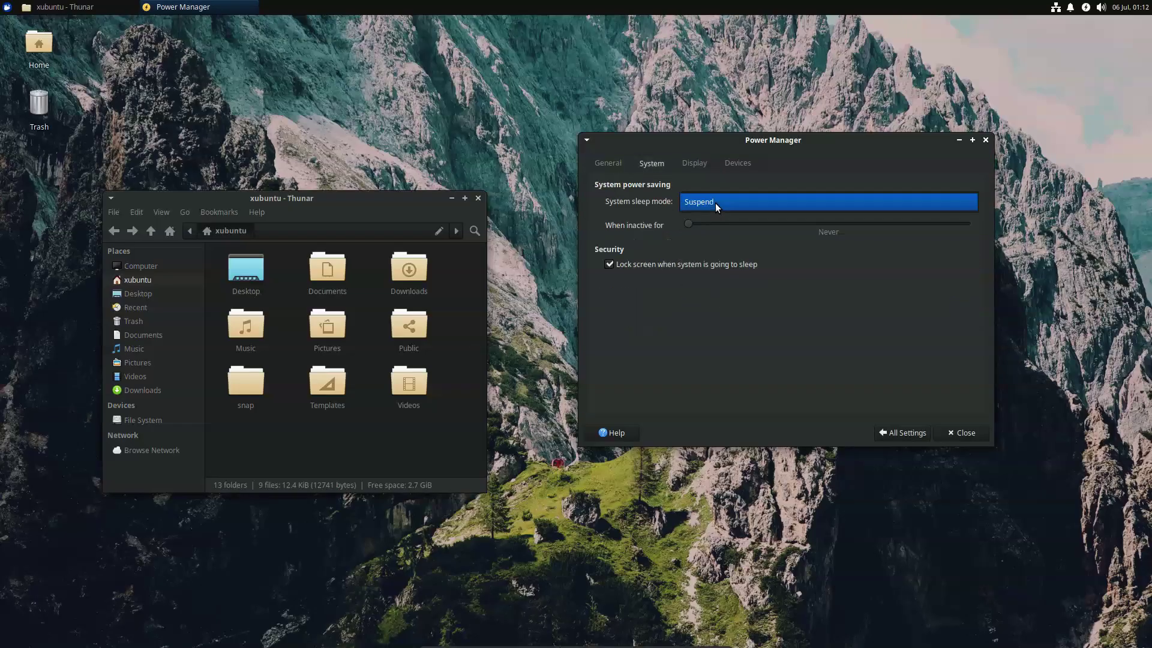
{"action": "left_click", "coordinate": [715, 203]}
{"action": "left_click", "coordinate": [695, 164]}
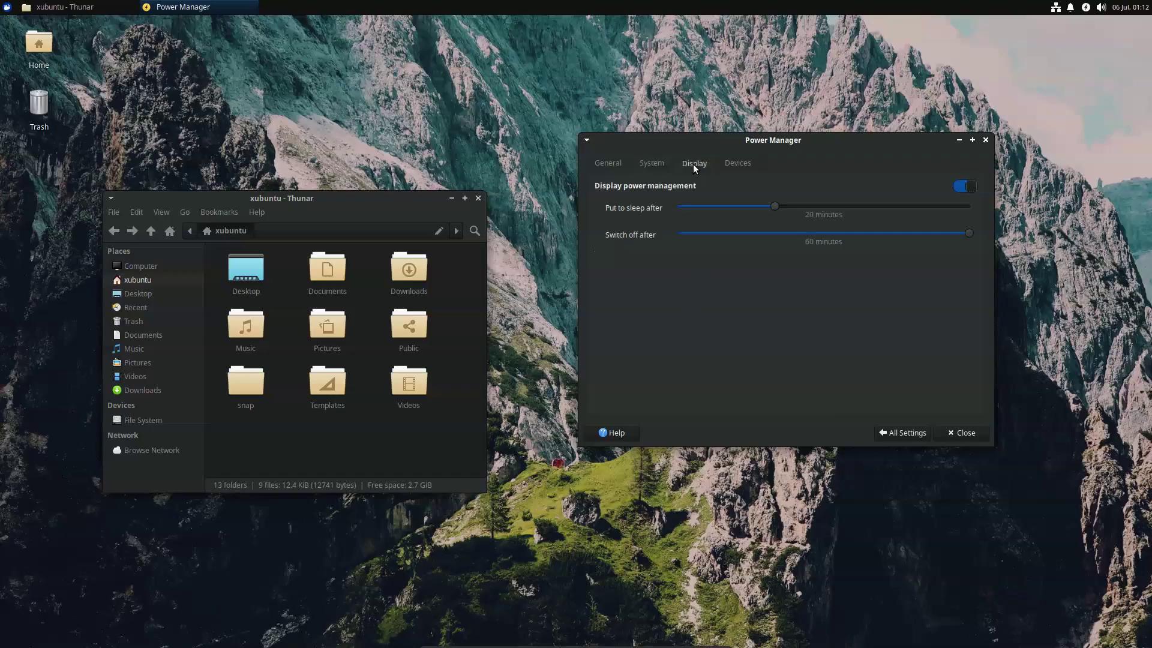
{"action": "left_click", "coordinate": [733, 171]}
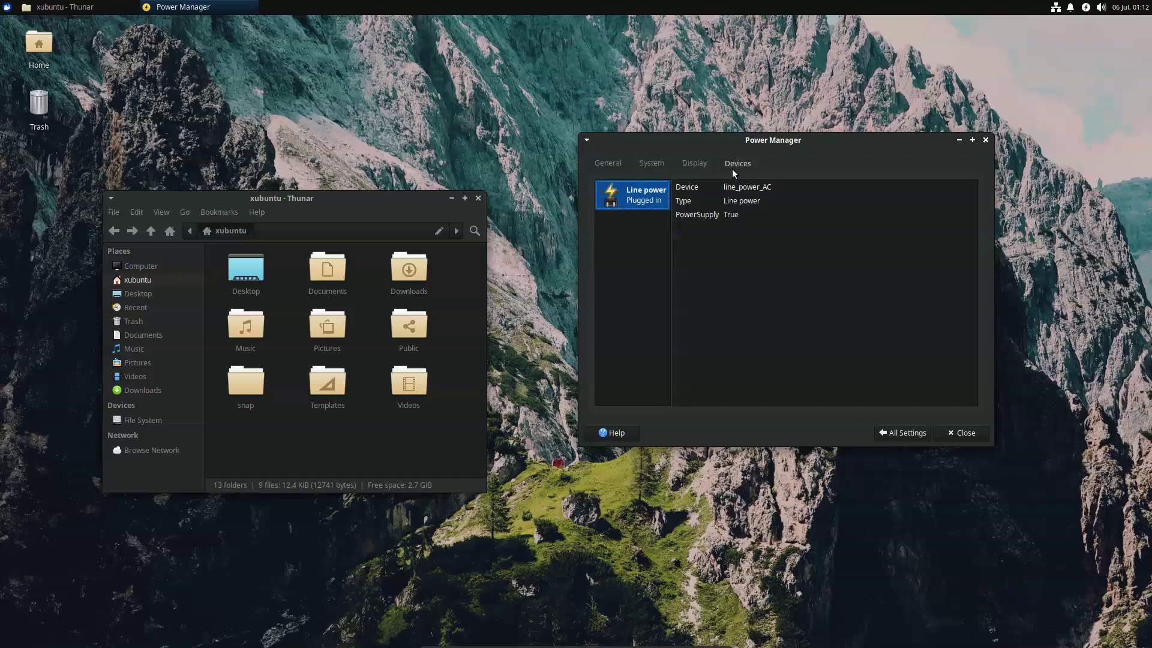
{"action": "left_click", "coordinate": [696, 188]}
{"action": "left_click", "coordinate": [698, 215]}
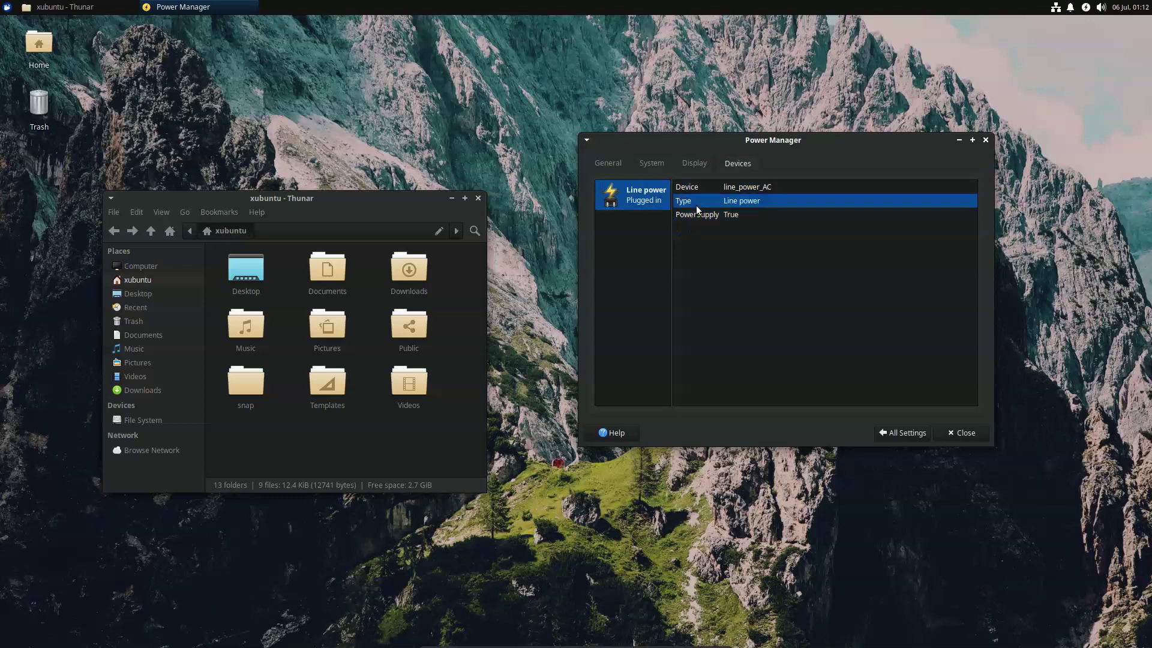
{"action": "left_click", "coordinate": [613, 169]}
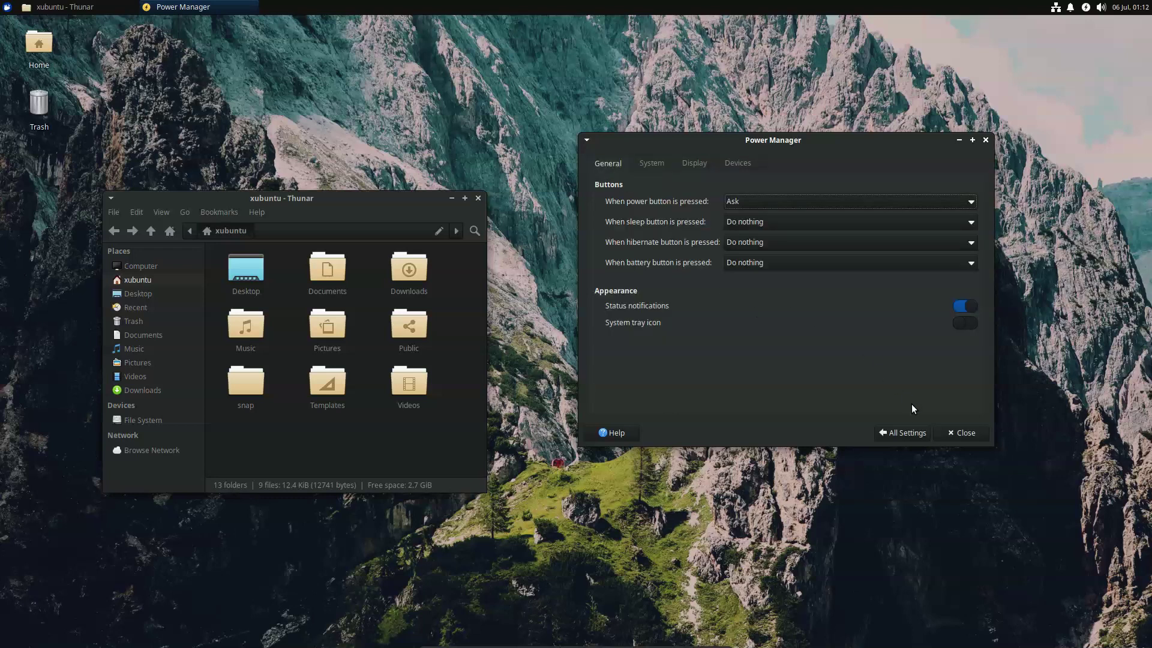
{"action": "left_click", "coordinate": [905, 429]}
{"action": "scroll", "coordinate": [759, 297], "scroll_direction": "down", "scroll_amount": 1}
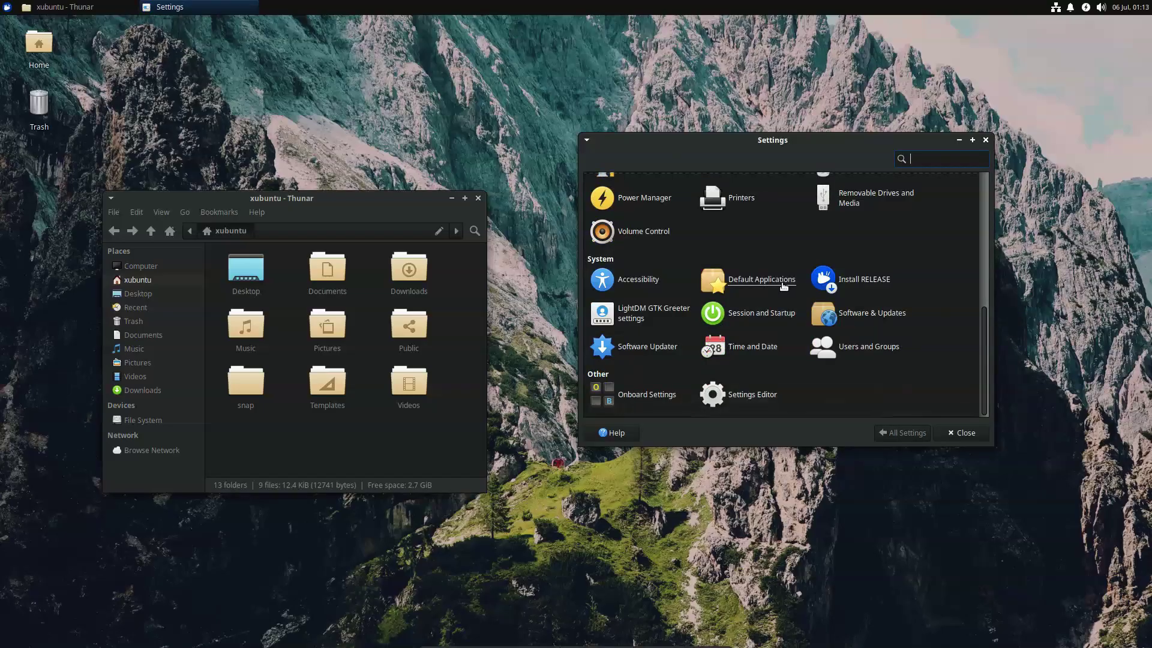
- Close the Settings window and the Thunar file manager
{"action": "scroll", "coordinate": [779, 265], "scroll_direction": "up", "scroll_amount": 9}
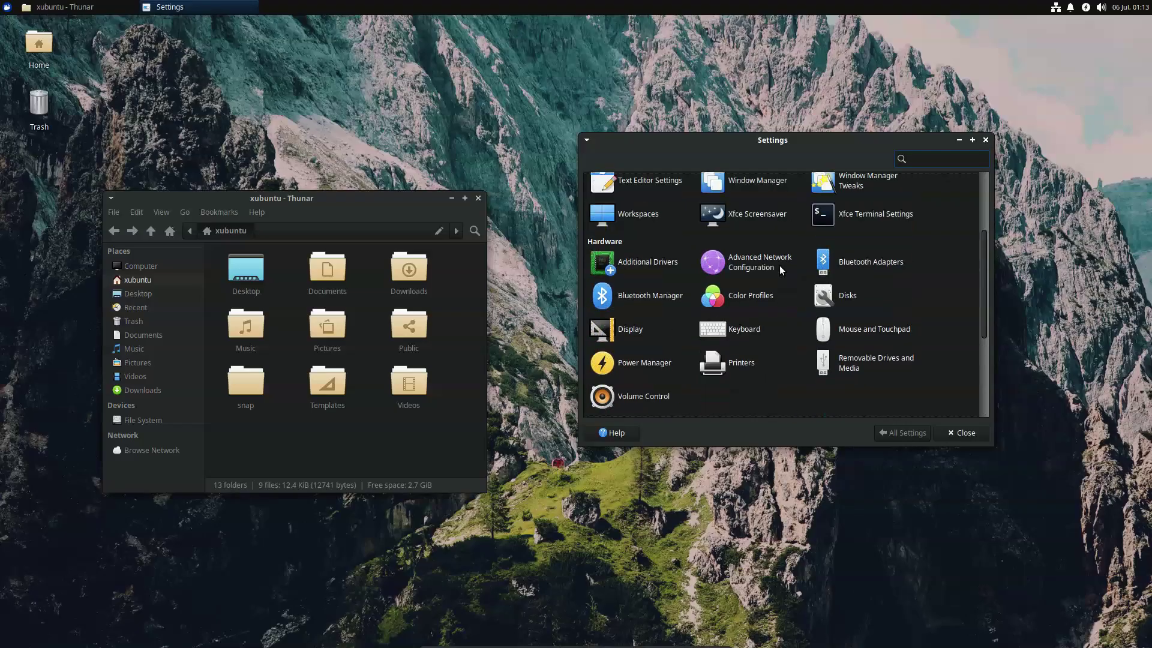
{"action": "left_click", "coordinate": [985, 140]}
{"action": "left_click", "coordinate": [478, 198]}
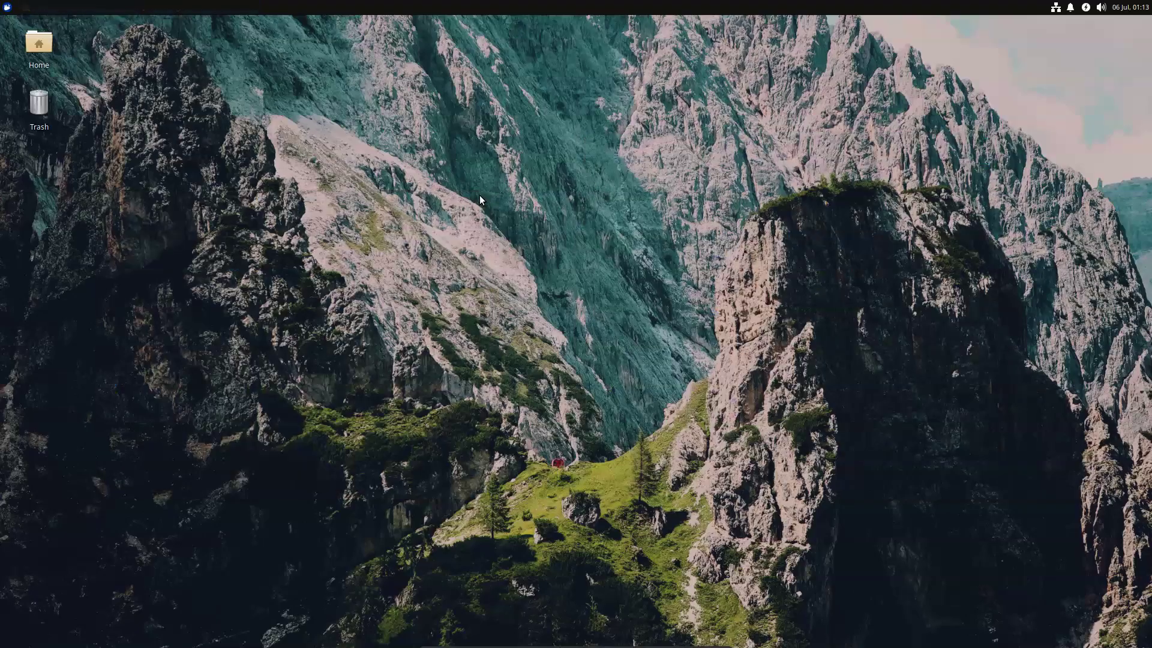
- Launch Terminal Emulator from the Whisker menu, then close the terminal window
{"action": "left_click", "coordinate": [6, 7]}
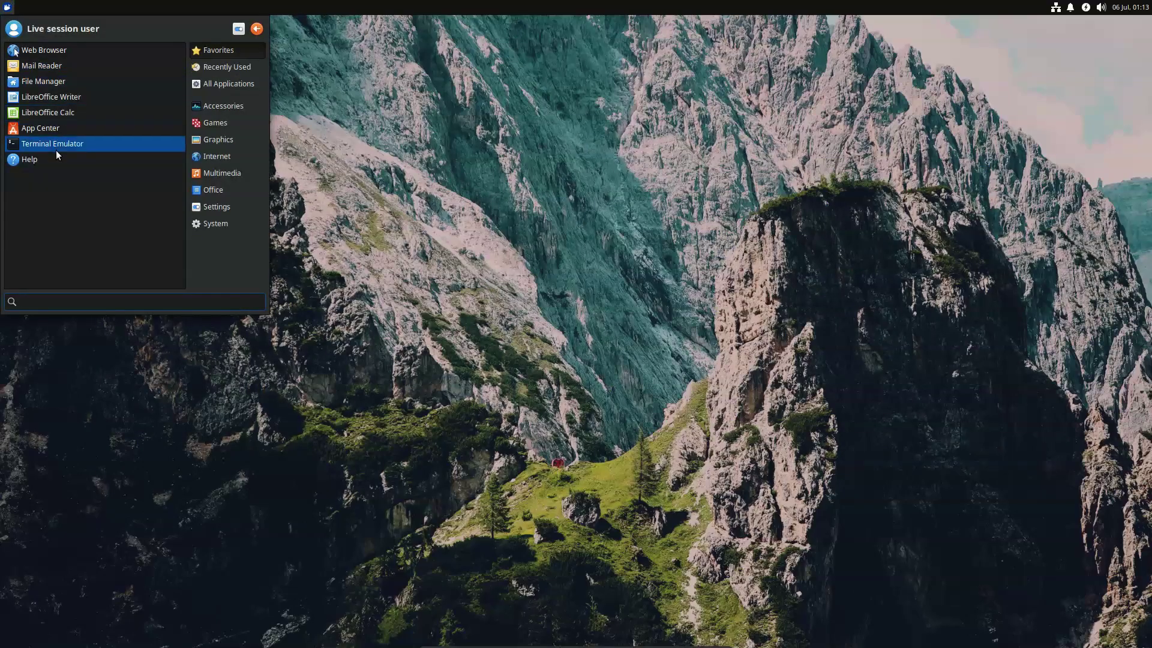
{"action": "left_click", "coordinate": [115, 141]}
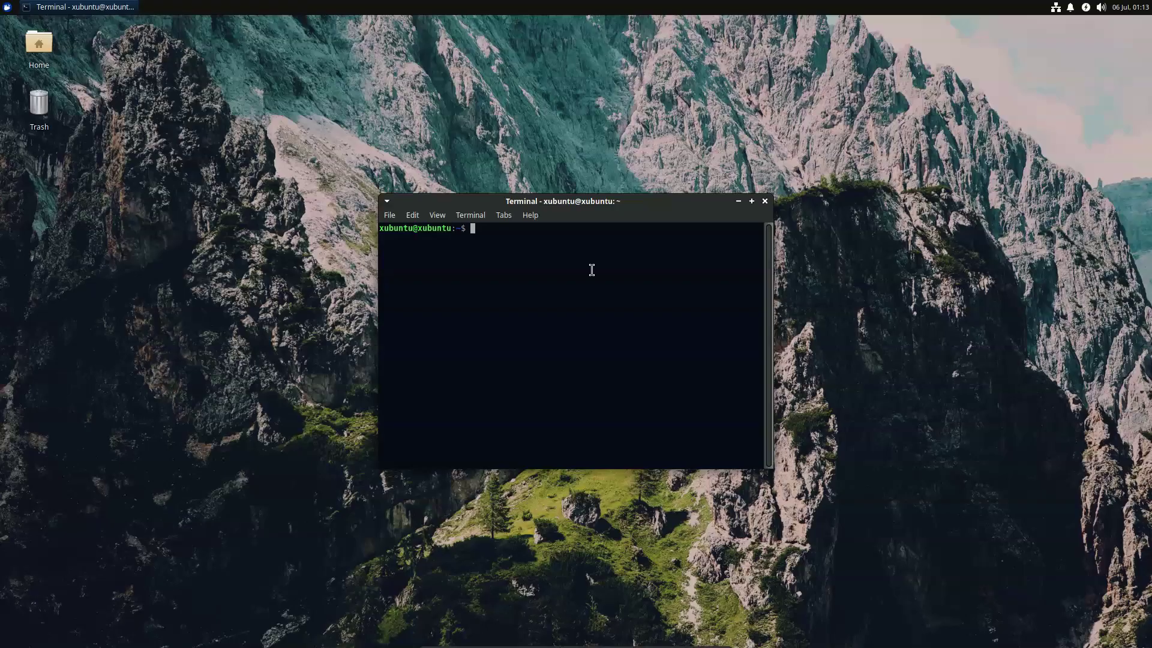
{"action": "left_click", "coordinate": [765, 201]}
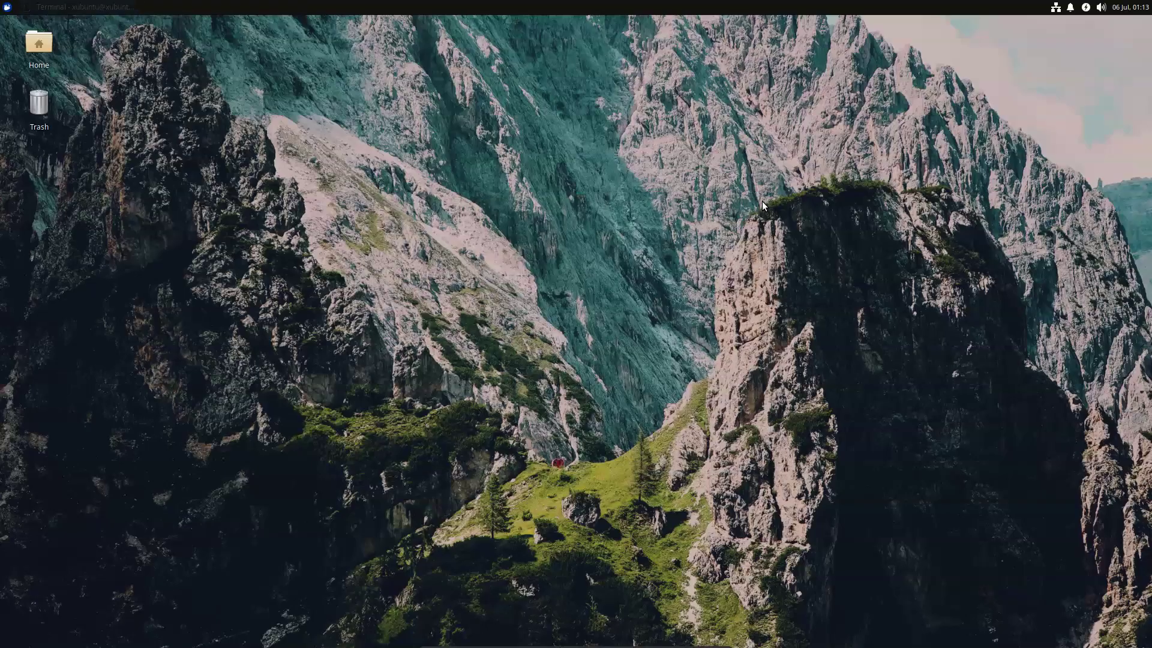
{"action": "left_click", "coordinate": [1101, 8]}
{"action": "left_click", "coordinate": [1130, 7]}
{"action": "left_click", "coordinate": [1130, 8]}
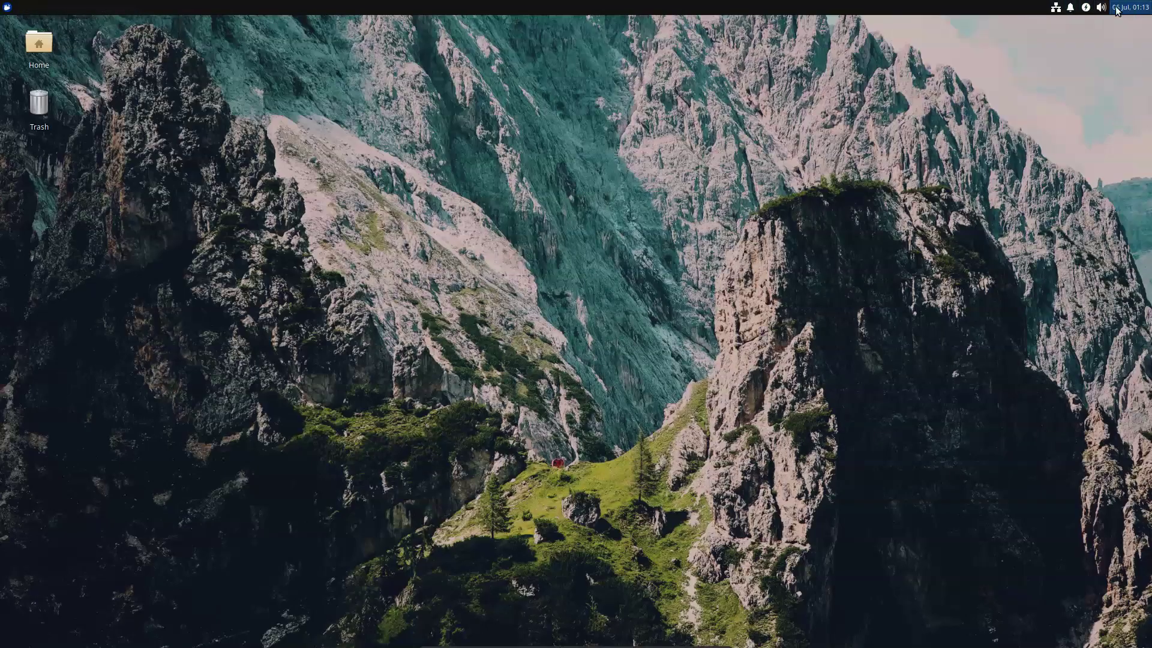
{"action": "left_click", "coordinate": [1056, 8]}
{"action": "left_click", "coordinate": [1056, 7]}
{"action": "right_click", "coordinate": [525, 6]}
{"action": "mouse_move", "coordinate": [564, 84]}
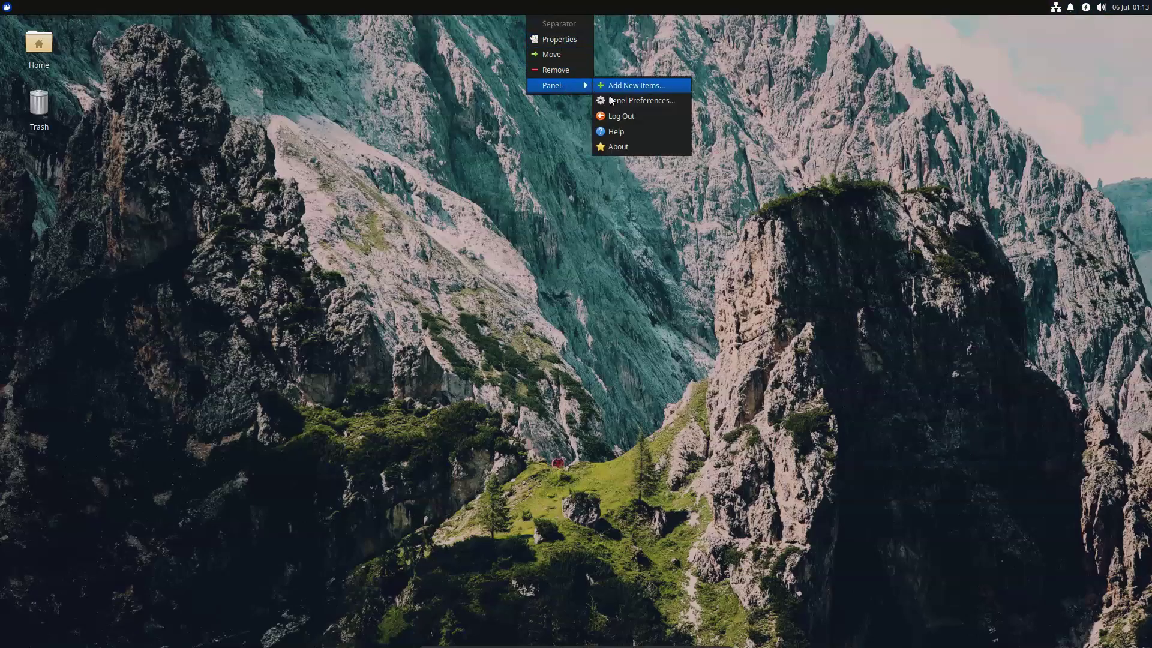
{"action": "left_click", "coordinate": [616, 148]}
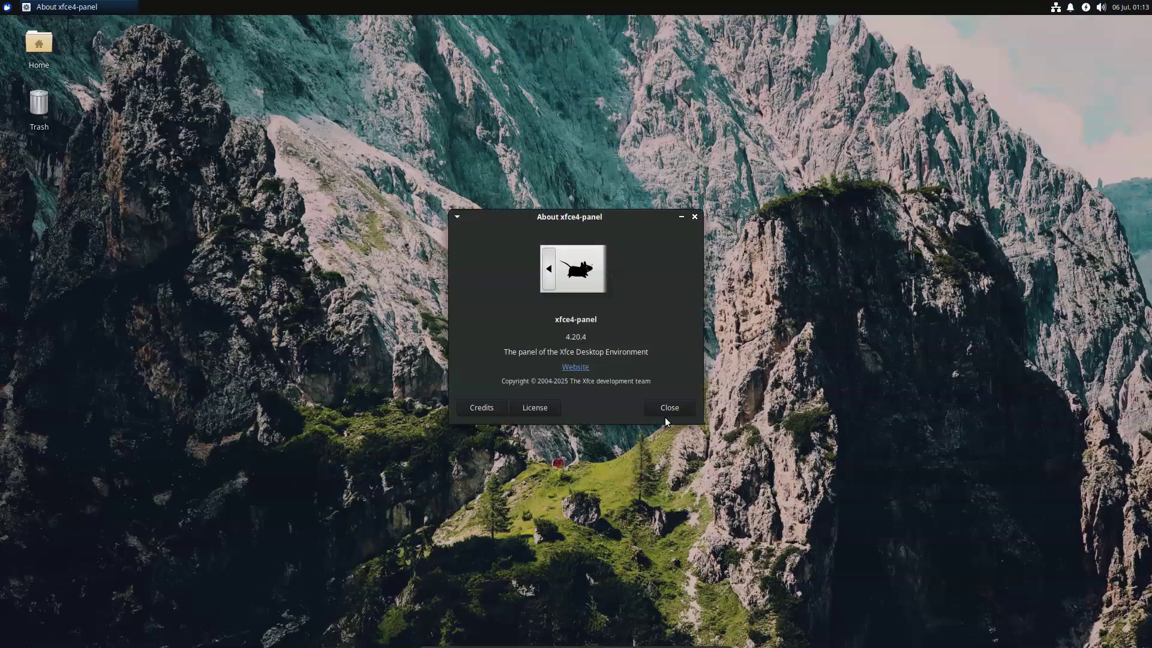
{"action": "left_click", "coordinate": [670, 408]}
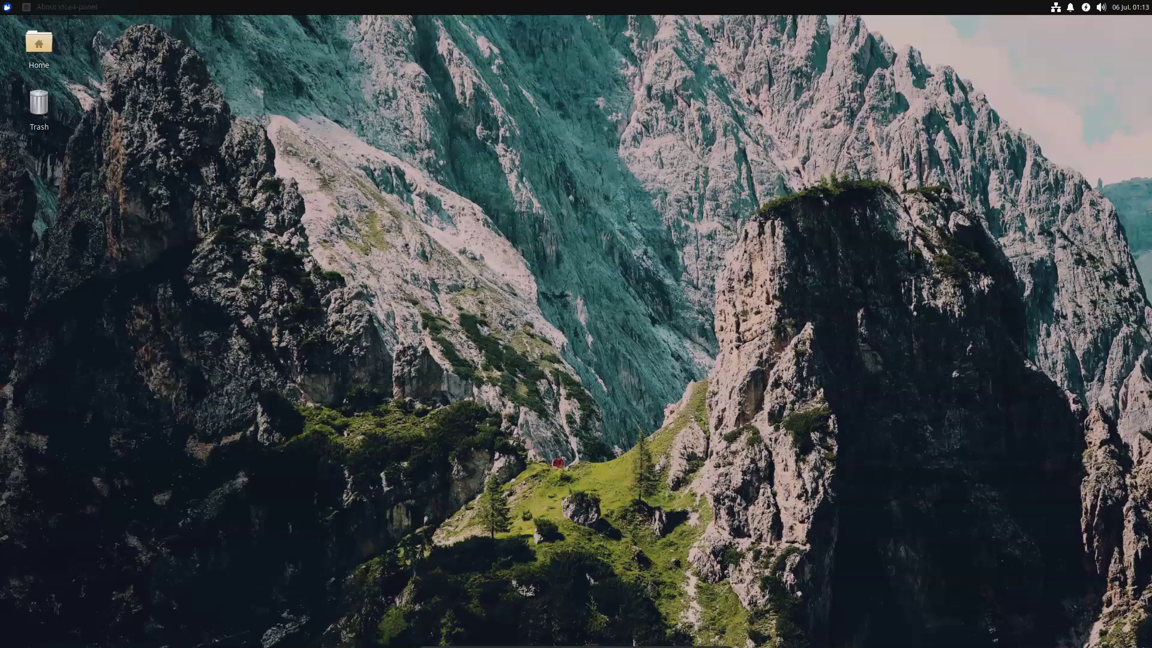
{"action": "mouse_move", "coordinate": [687, 645]}
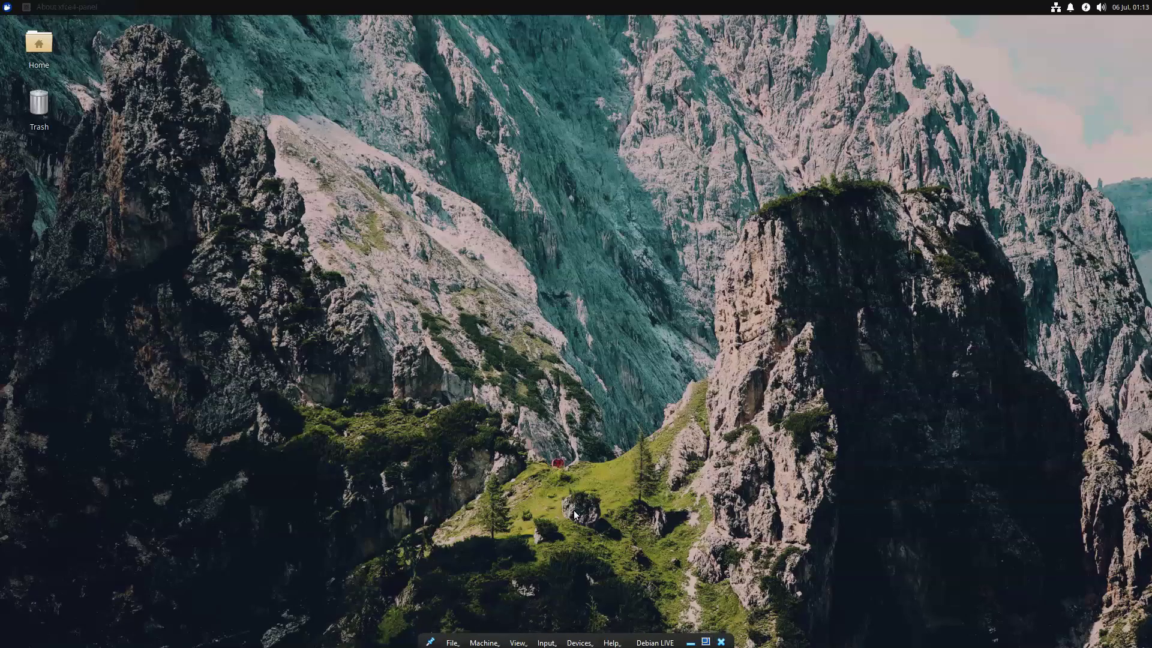